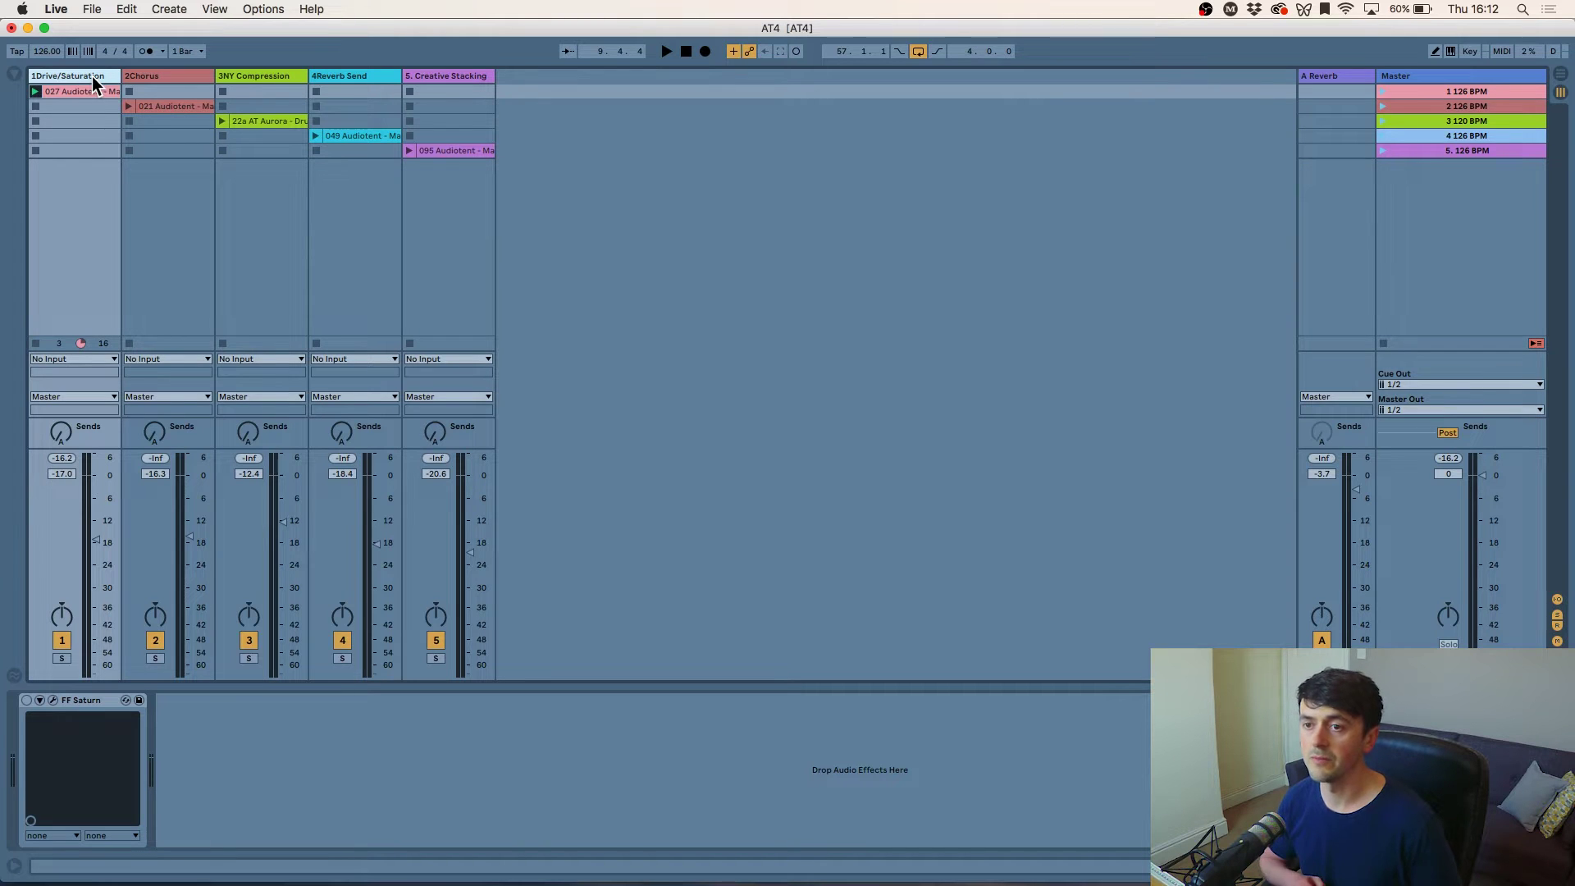
- Play the Drive/Saturation loop, open its FF Saturn plug-in and enable the device, ending with playback stopped
click(72, 108)
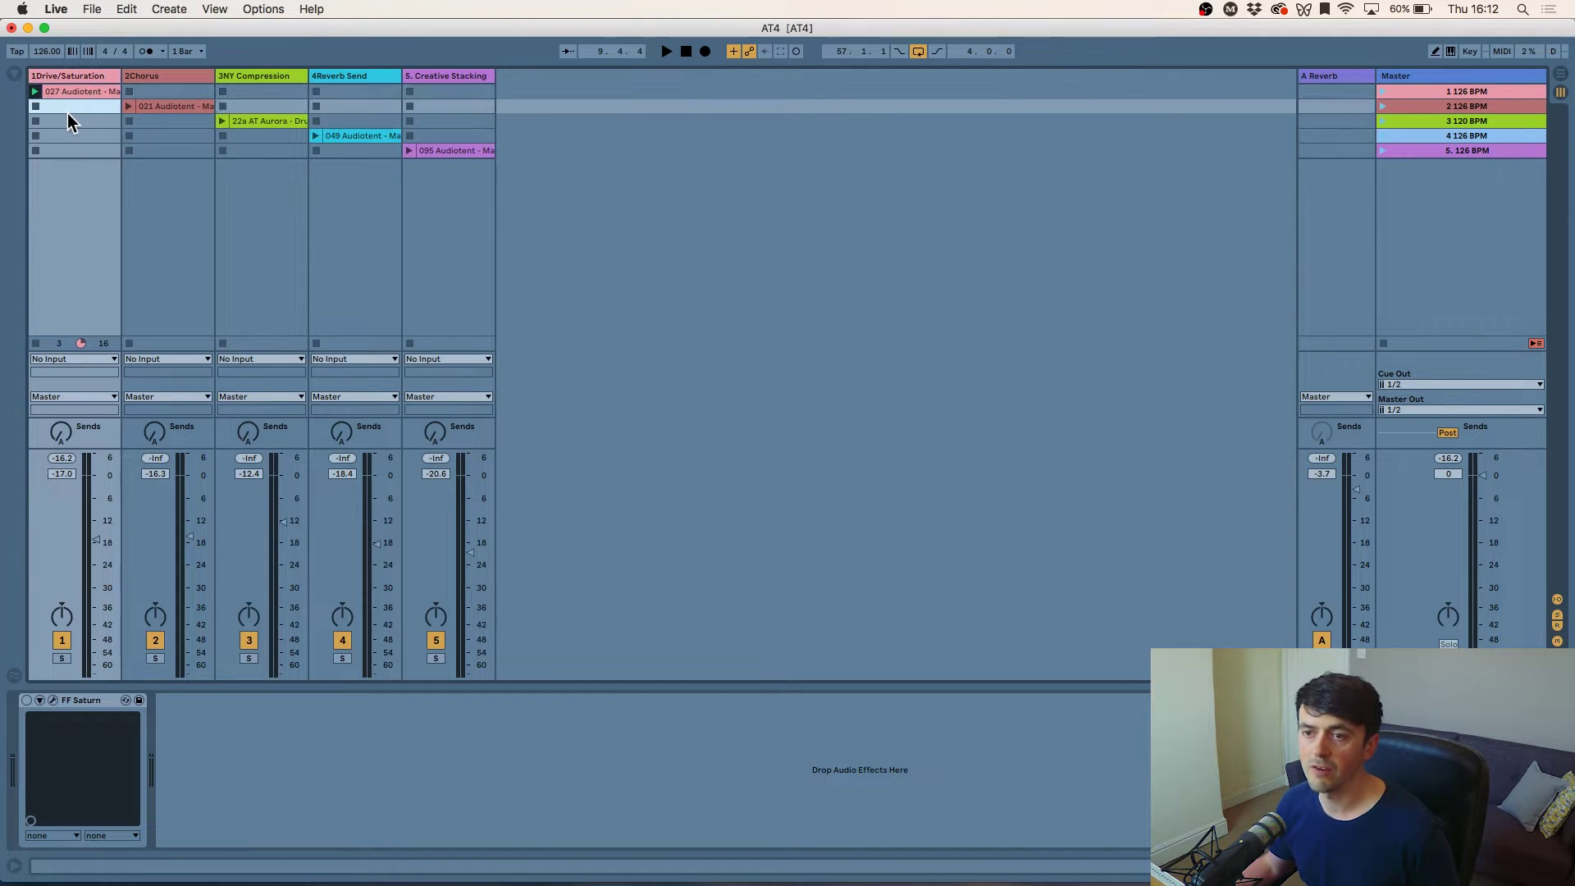
key(space)
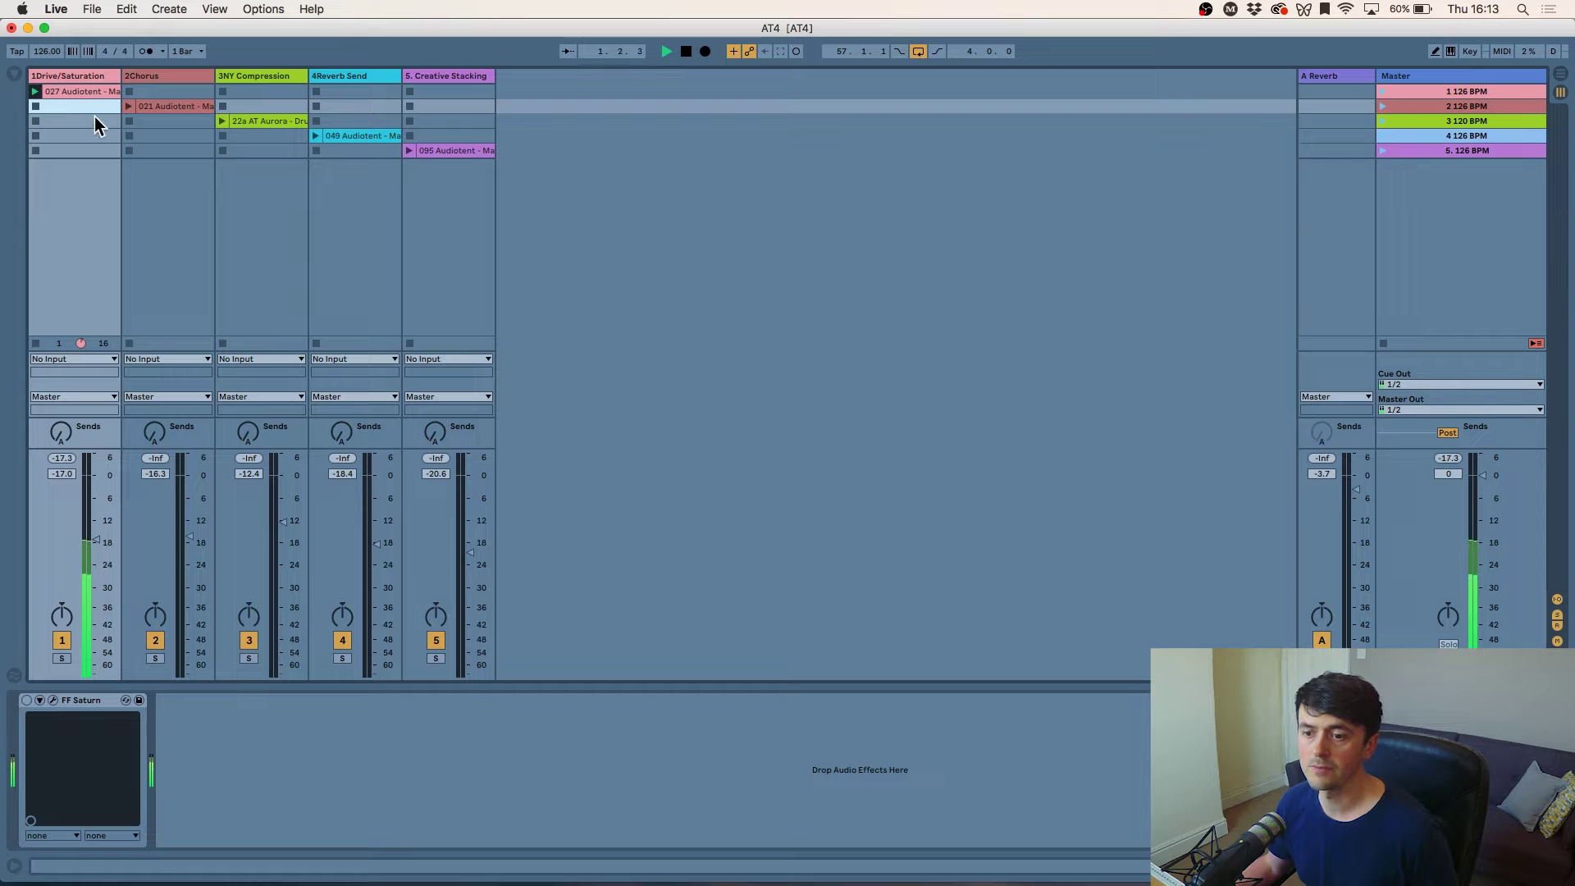
click(51, 700)
click(27, 700)
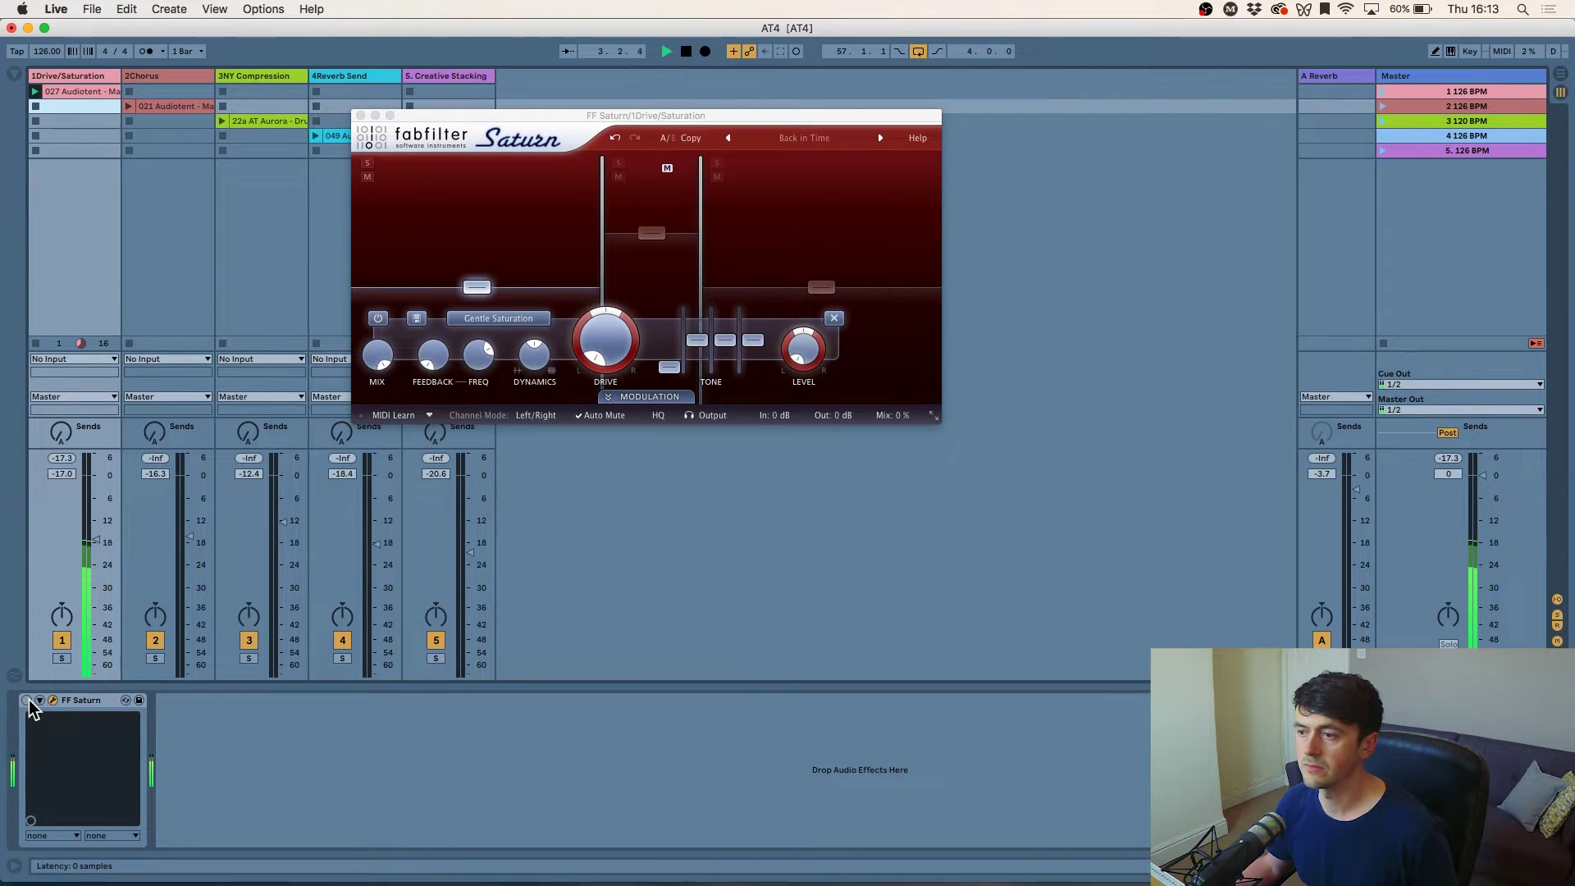
key(space)
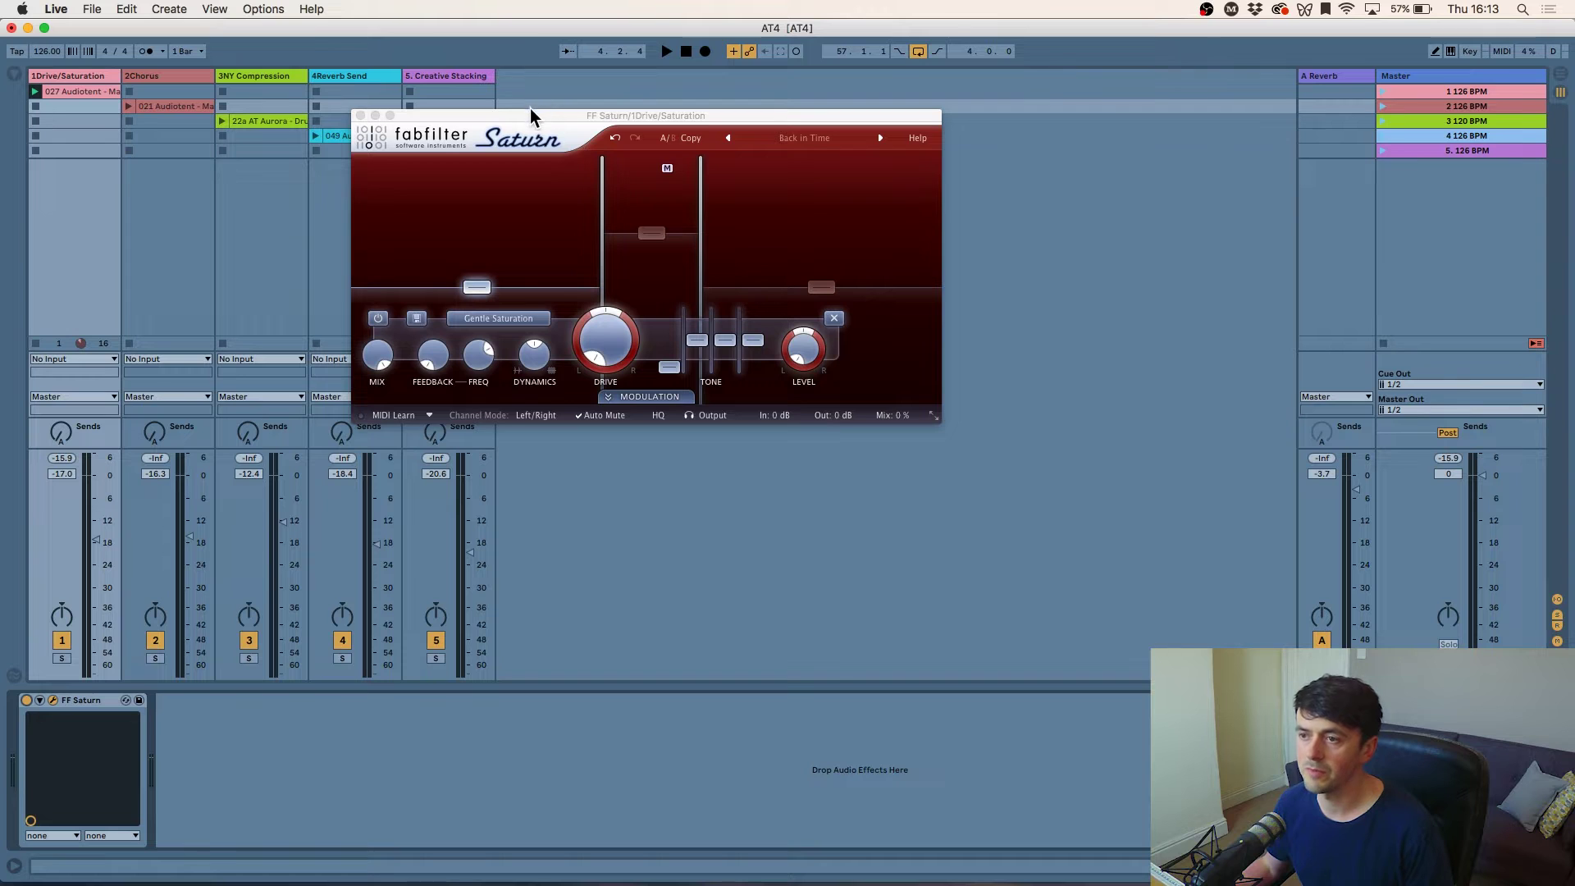
- Load the Back in Time preset from Saturn's AT Aggressive category
drag(530, 112, 664, 124)
click(976, 152)
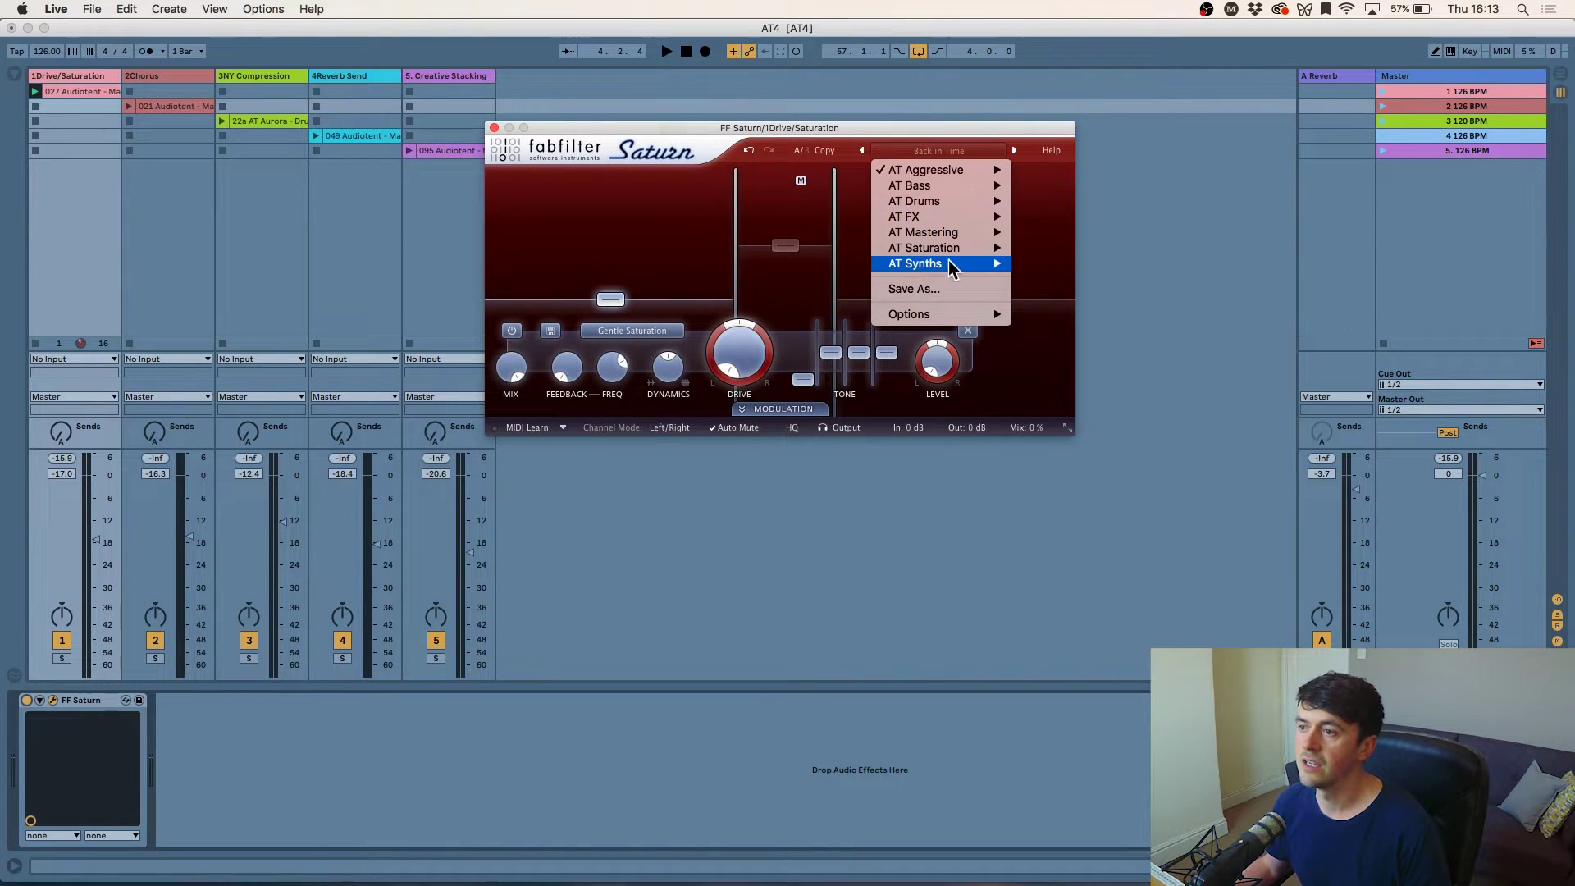
mouse_move(958, 233)
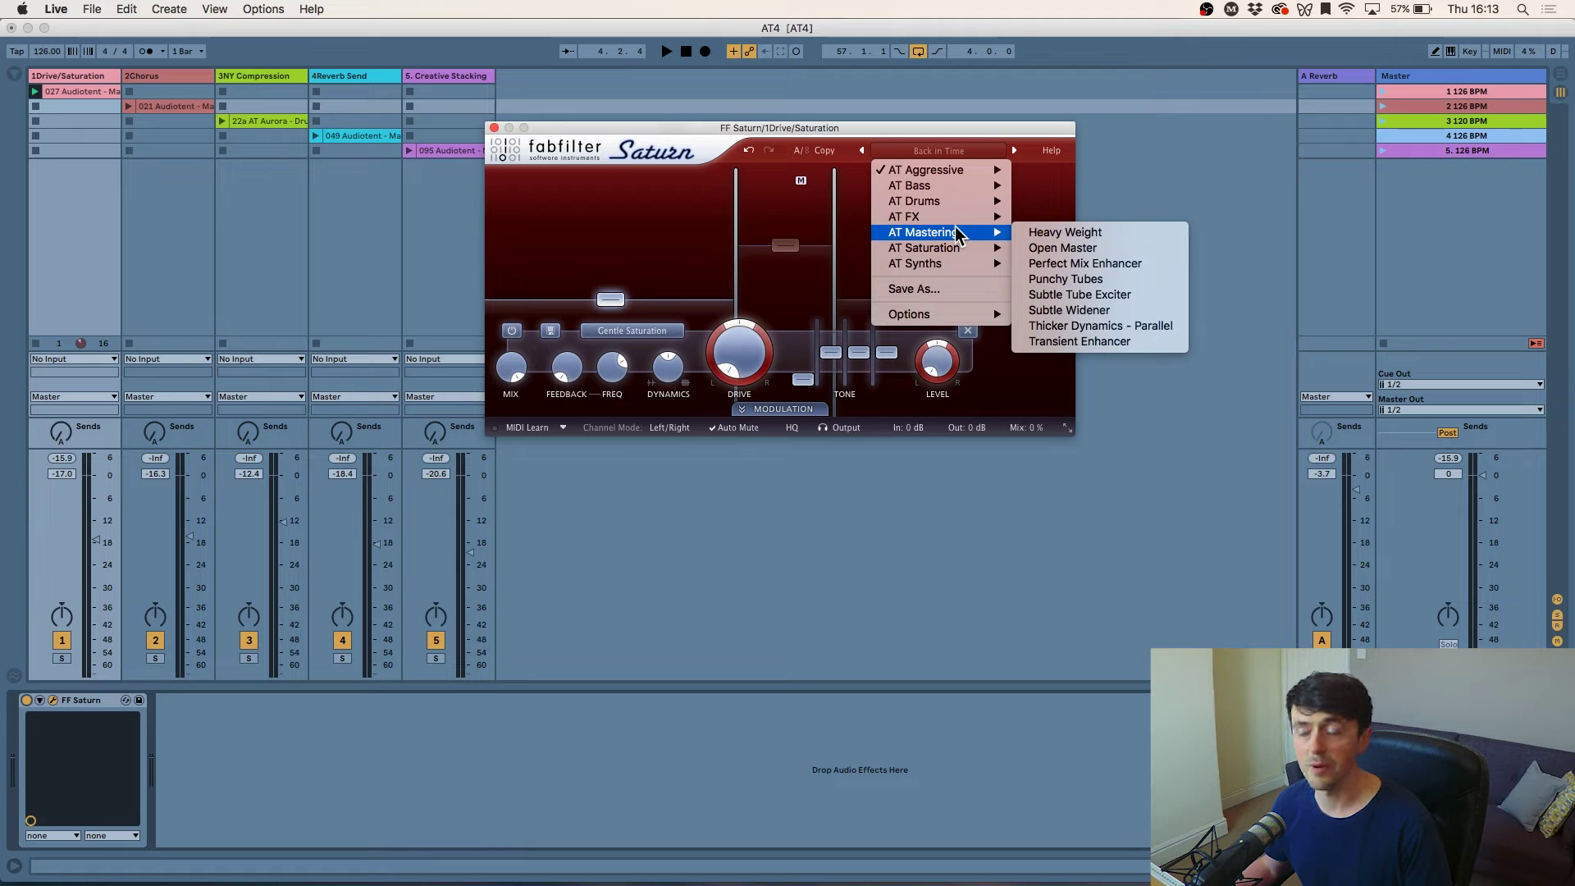
mouse_move(964, 174)
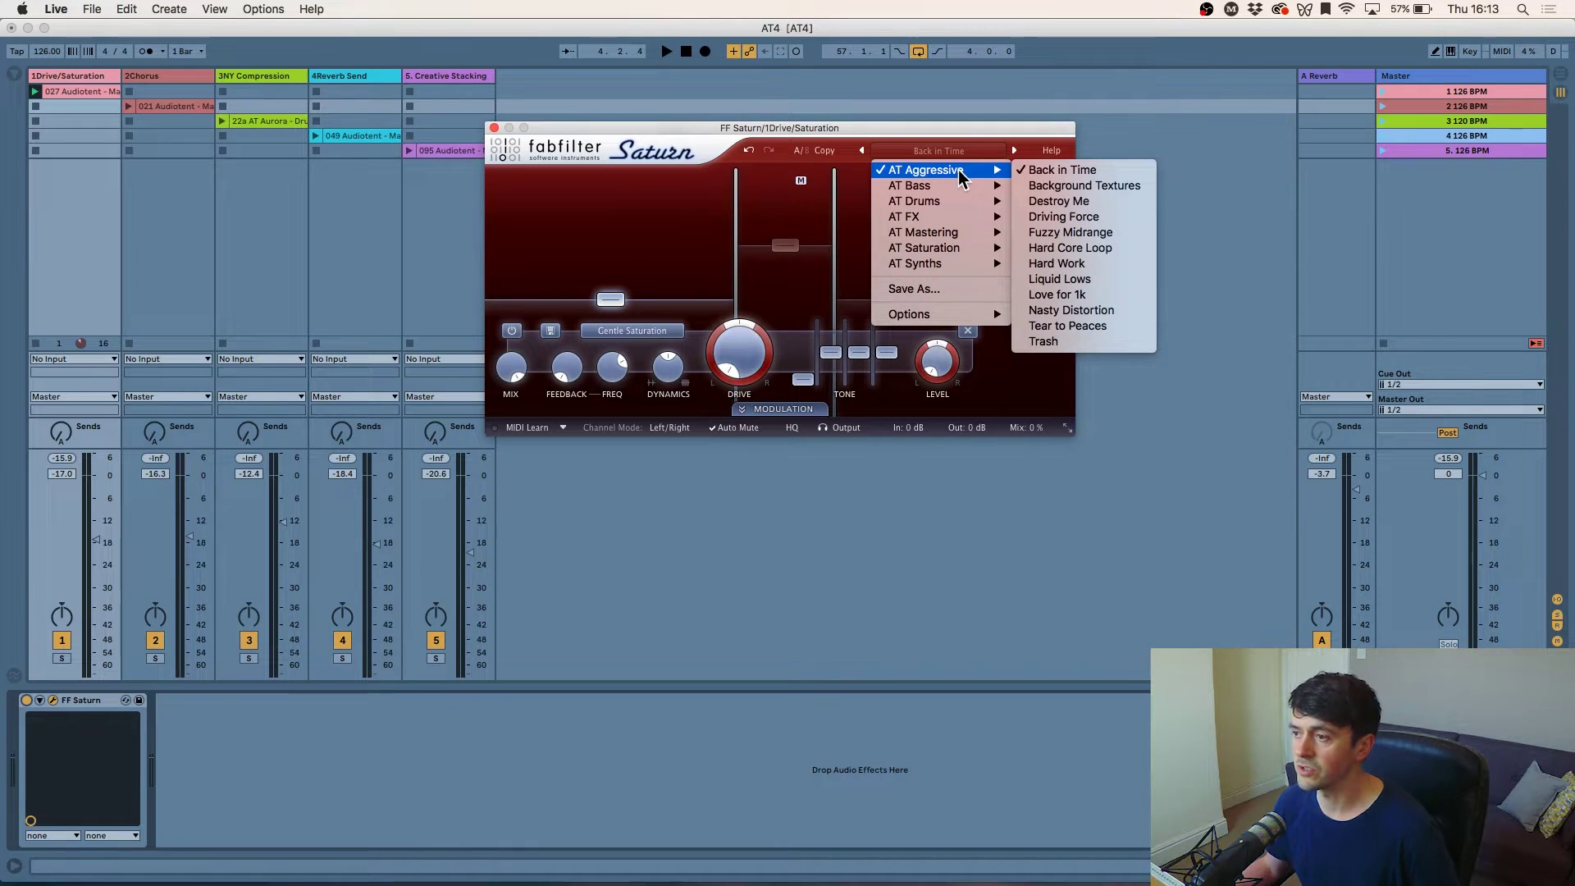
click(1051, 172)
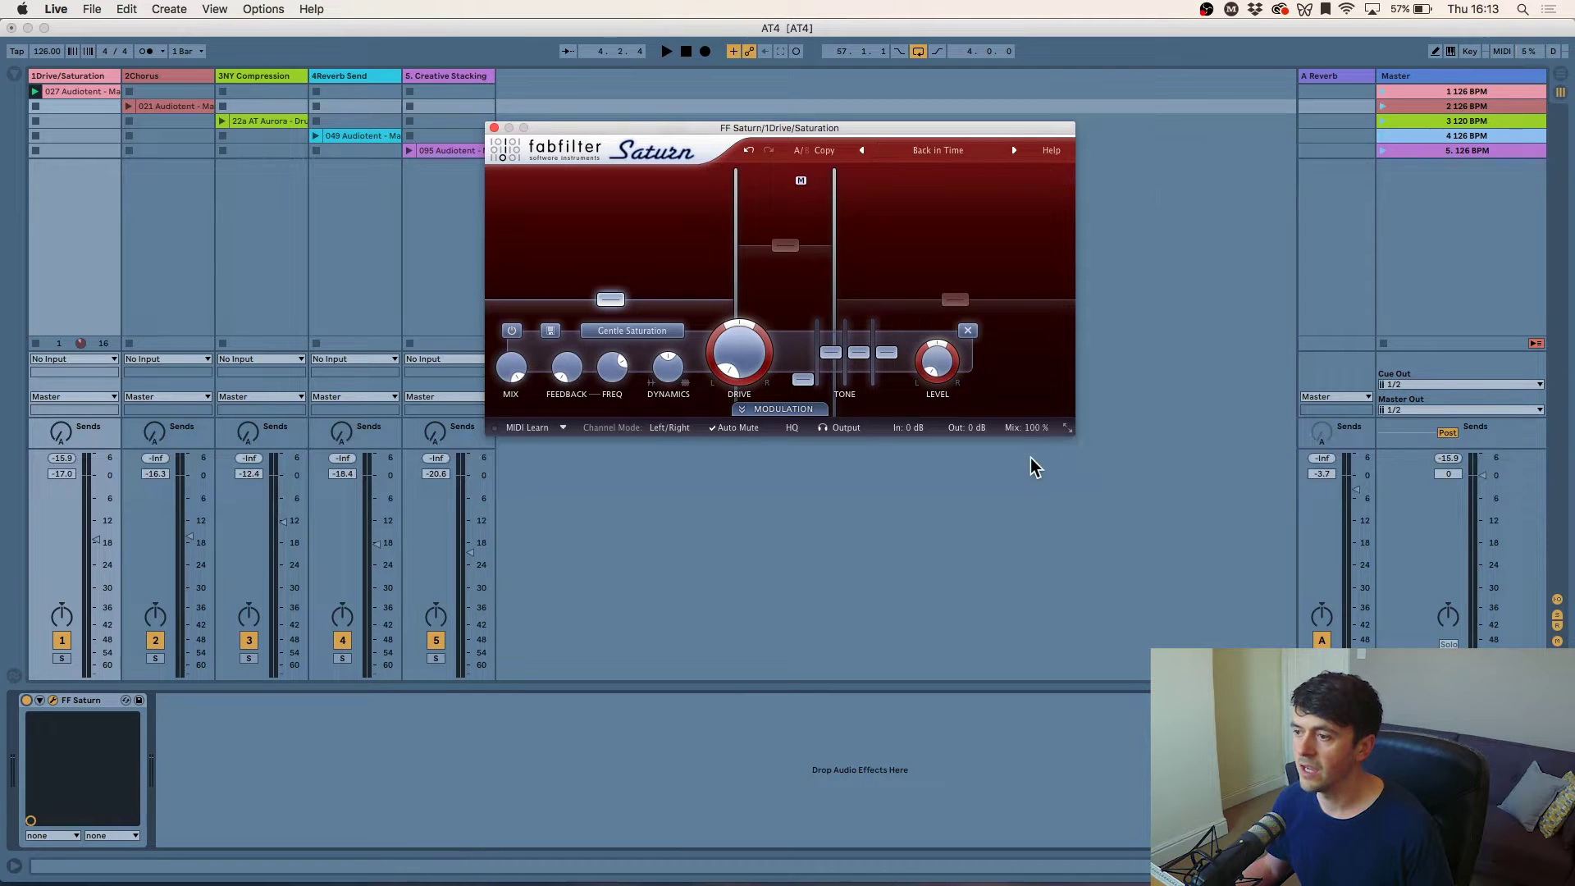
- Sweep Saturn's overall Mix down to 0% and back to 100%, and audition the loop fully wet
drag(1036, 428, 1029, 853)
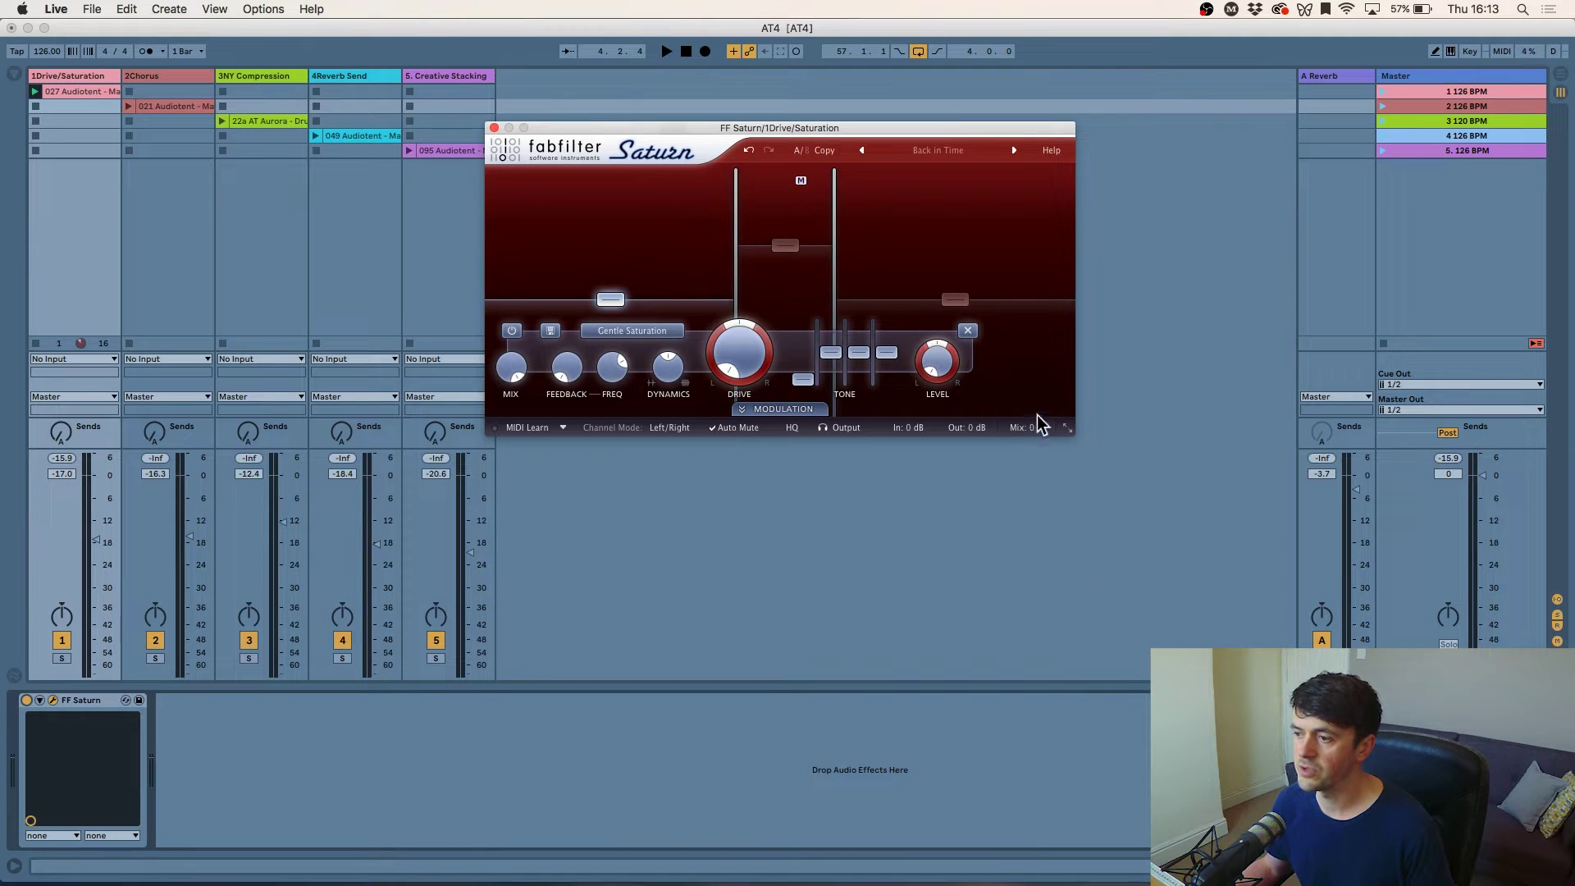
drag(1037, 439, 1036, 66)
drag(1035, 400, 1040, 343)
key(space)
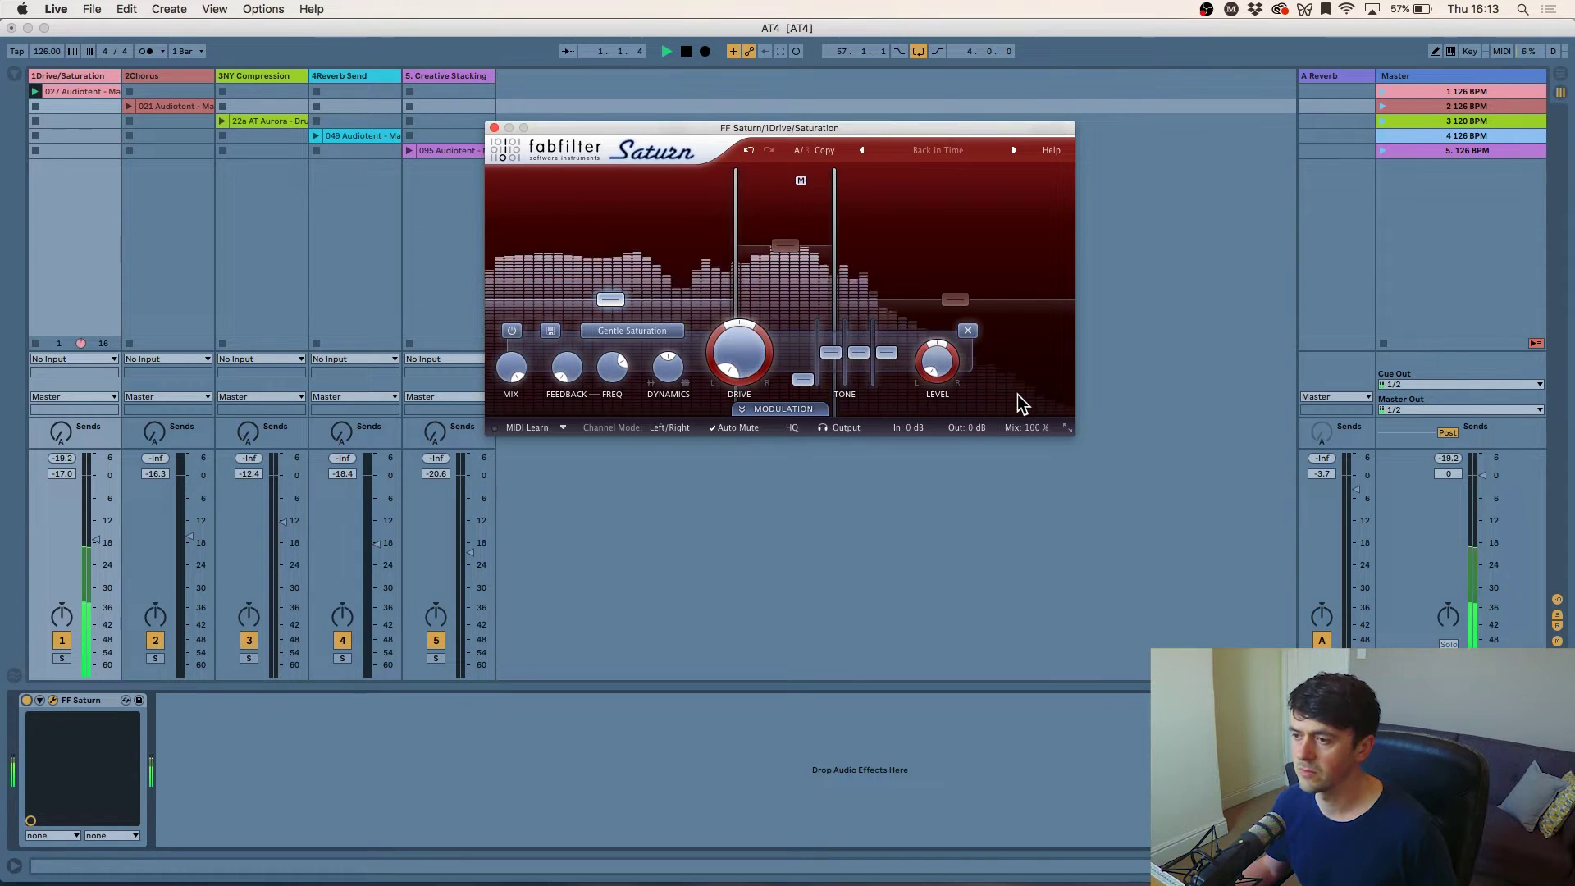
mouse_move(1041, 420)
key(space)
- Lower Saturn's overall Mix to 0%, play the loop, and raise the Mix to about 35%
drag(1040, 420, 1040, 735)
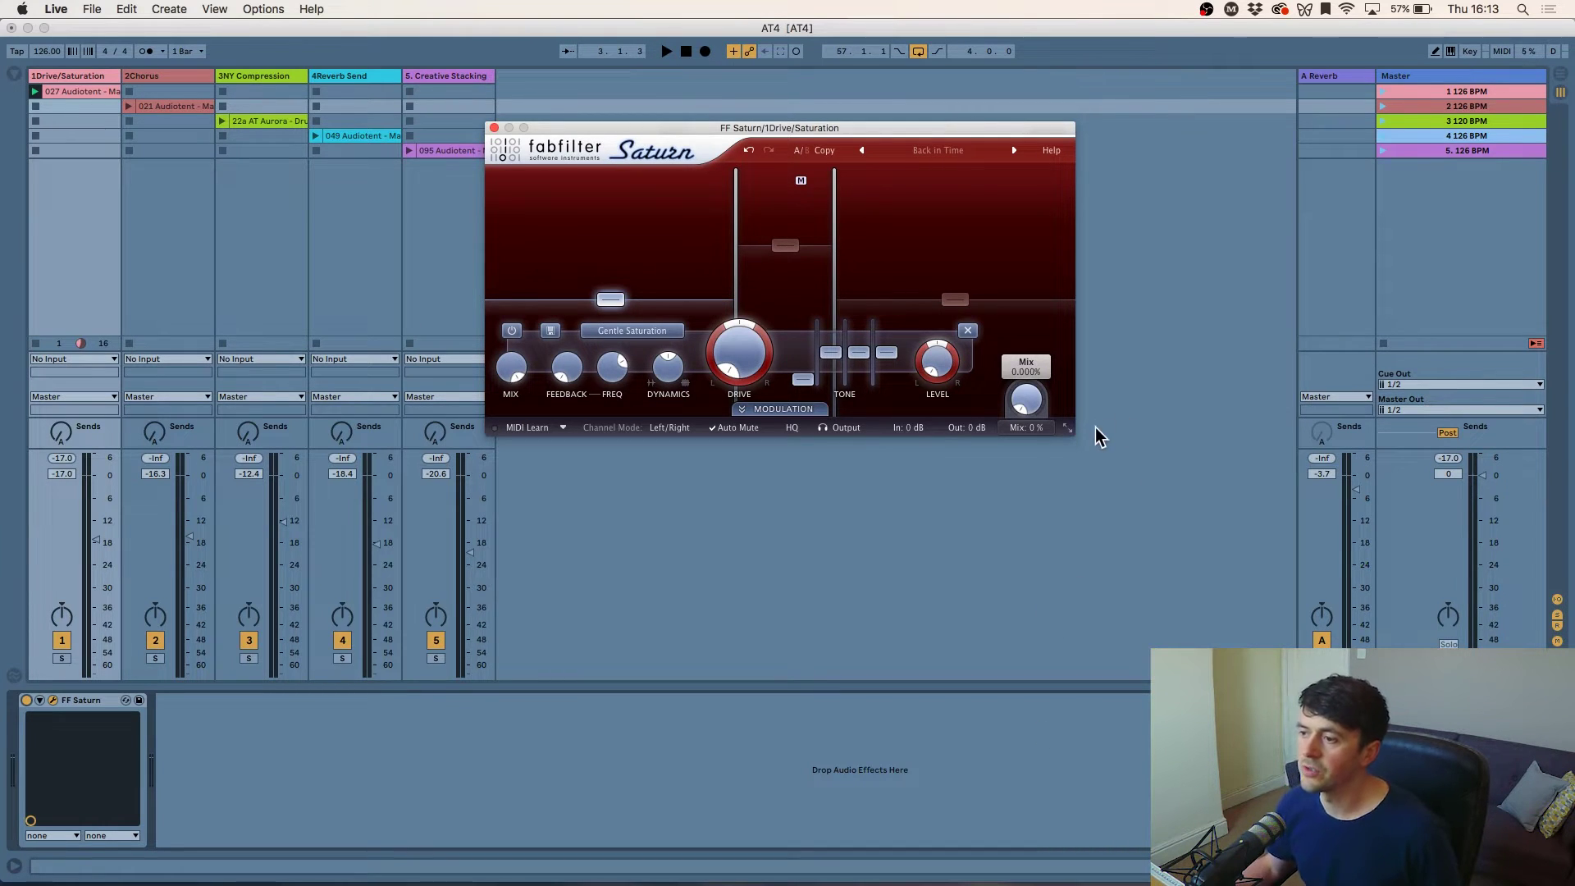
mouse_move(1017, 425)
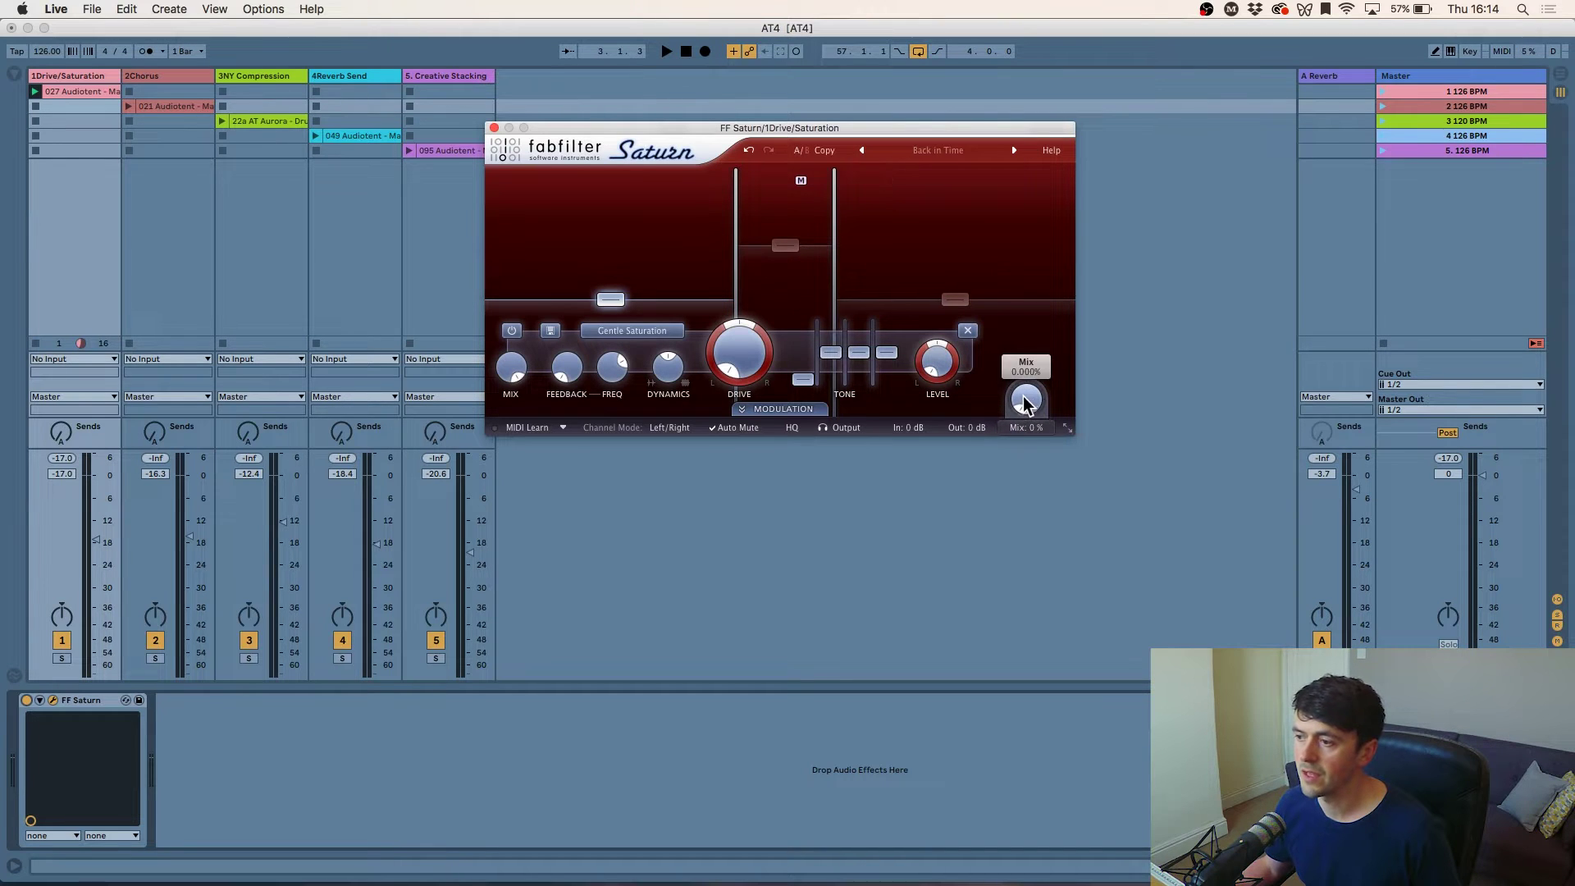
key(space)
drag(1027, 400, 1032, 259)
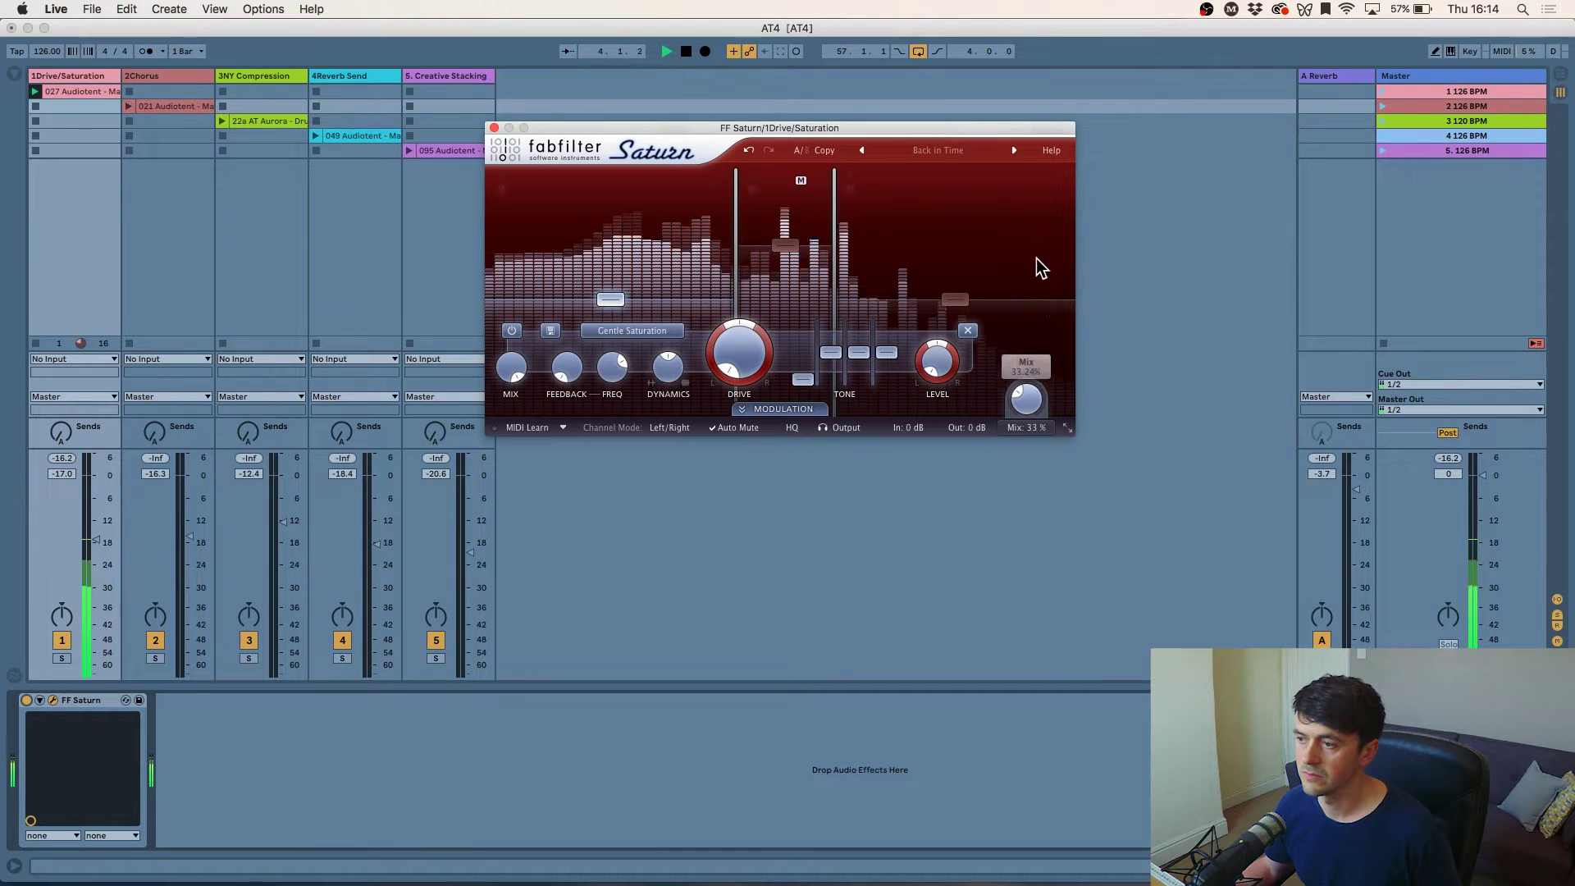
drag(1032, 427, 1027, 399)
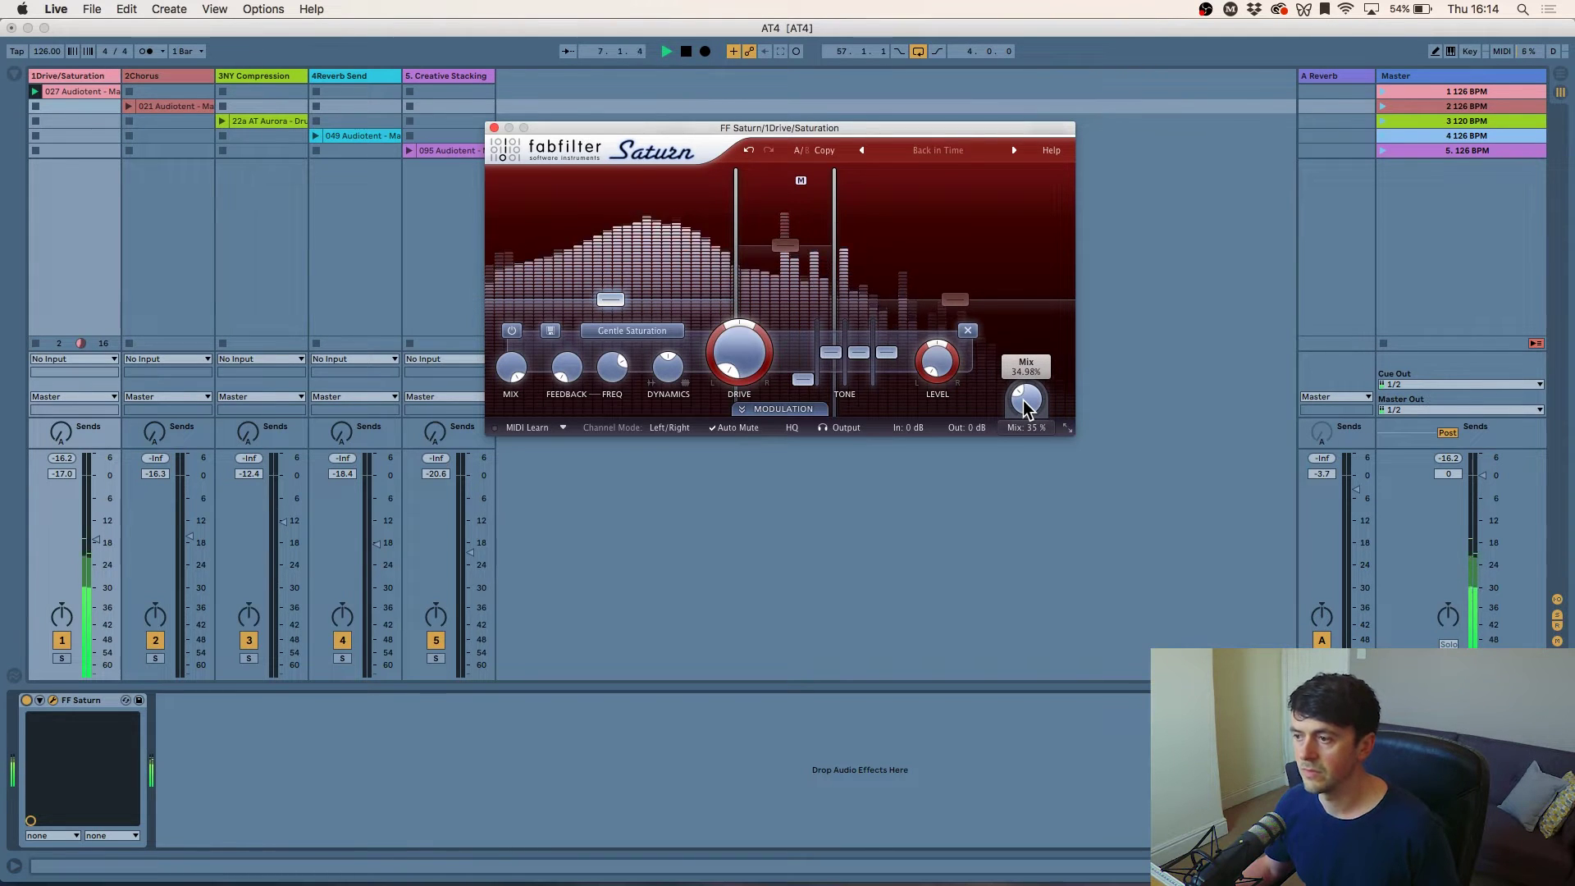
key(space)
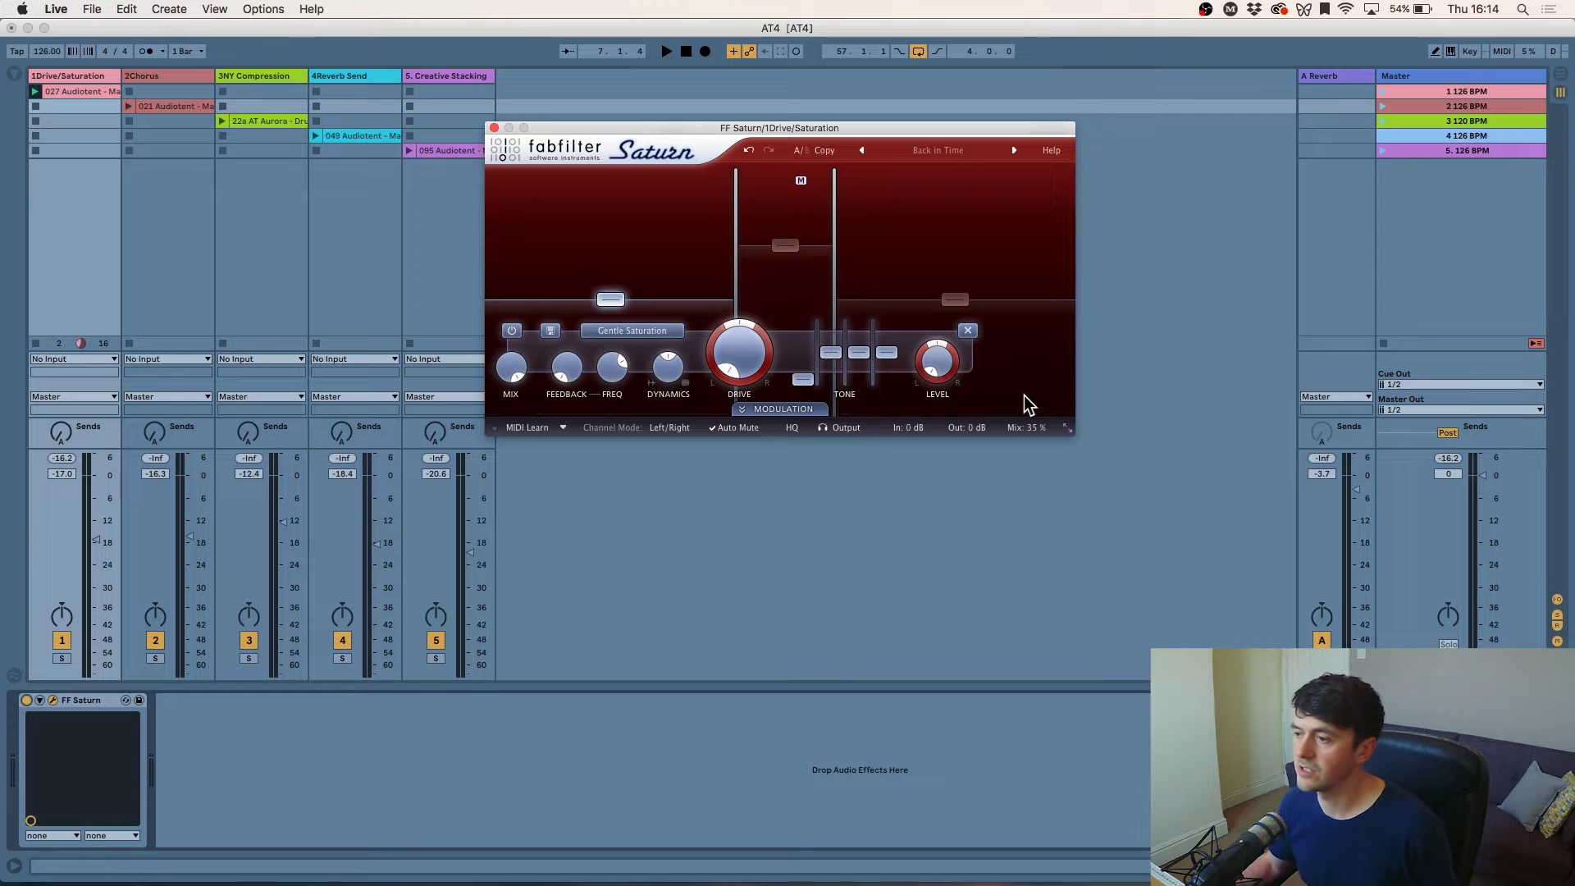
- Compare the playing loop at 100% Mix, set Saturn's Mix back to about 34%, and close the plug-in window
mouse_move(1026, 416)
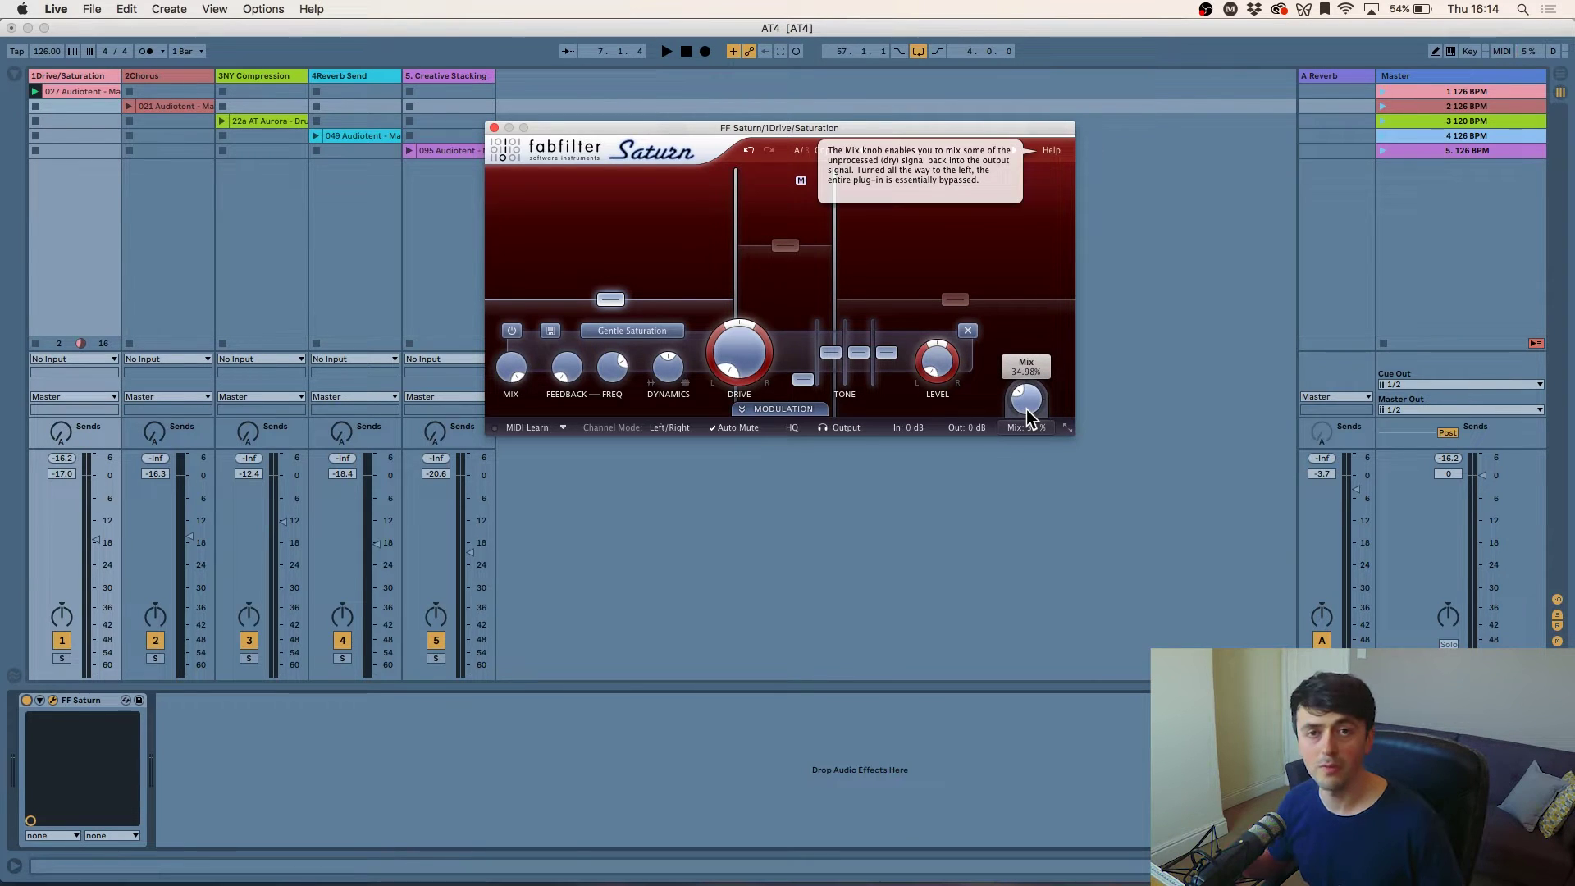
key(space)
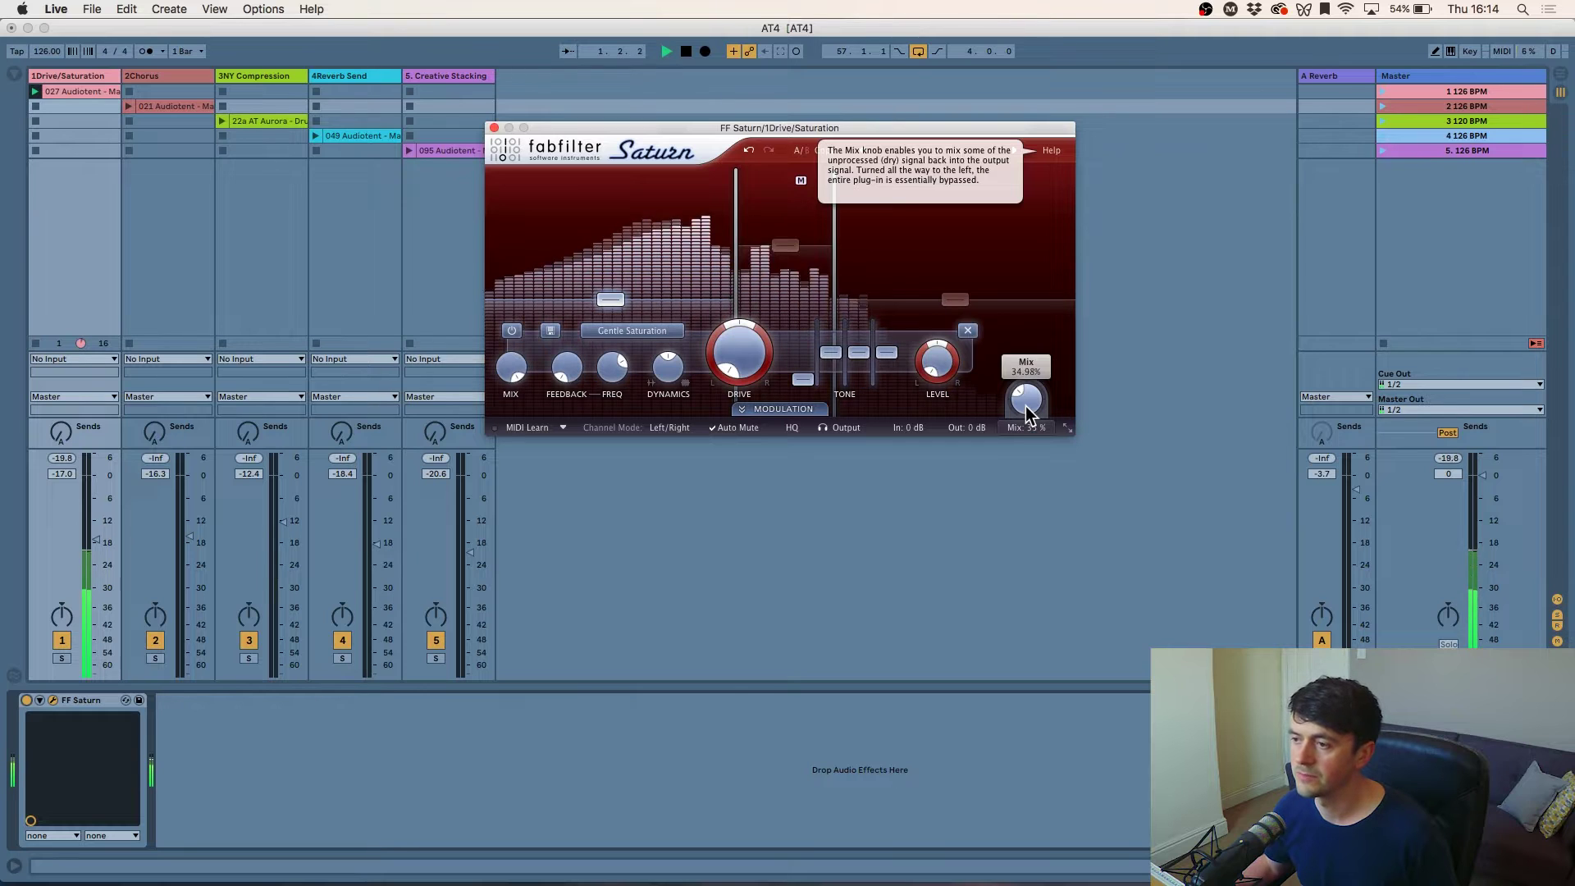
drag(1023, 402, 1031, 242)
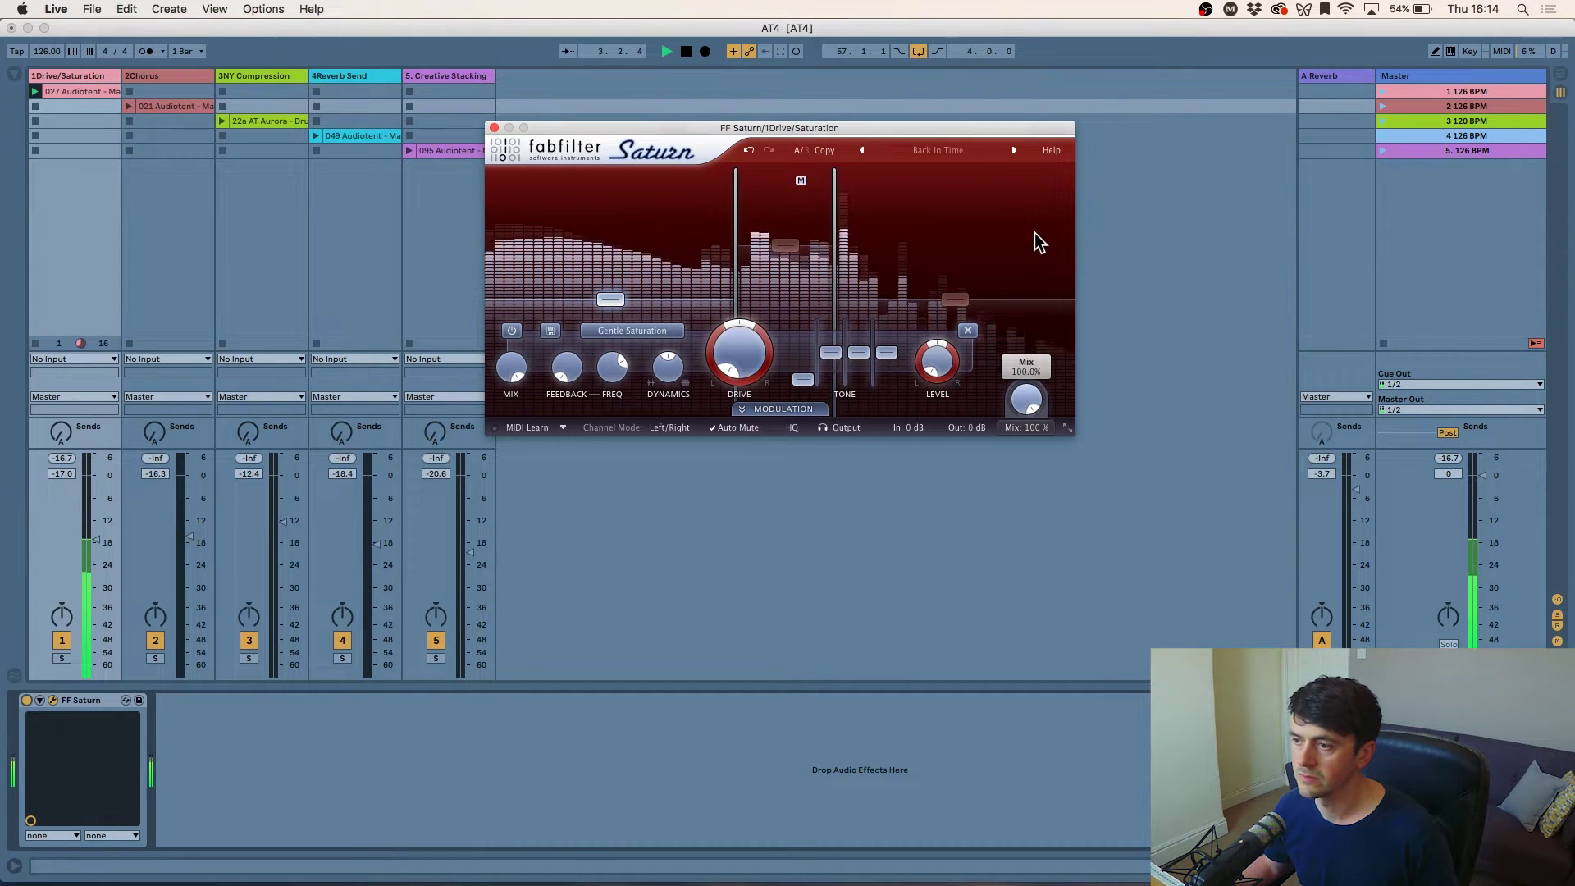
drag(1035, 233, 1045, 371)
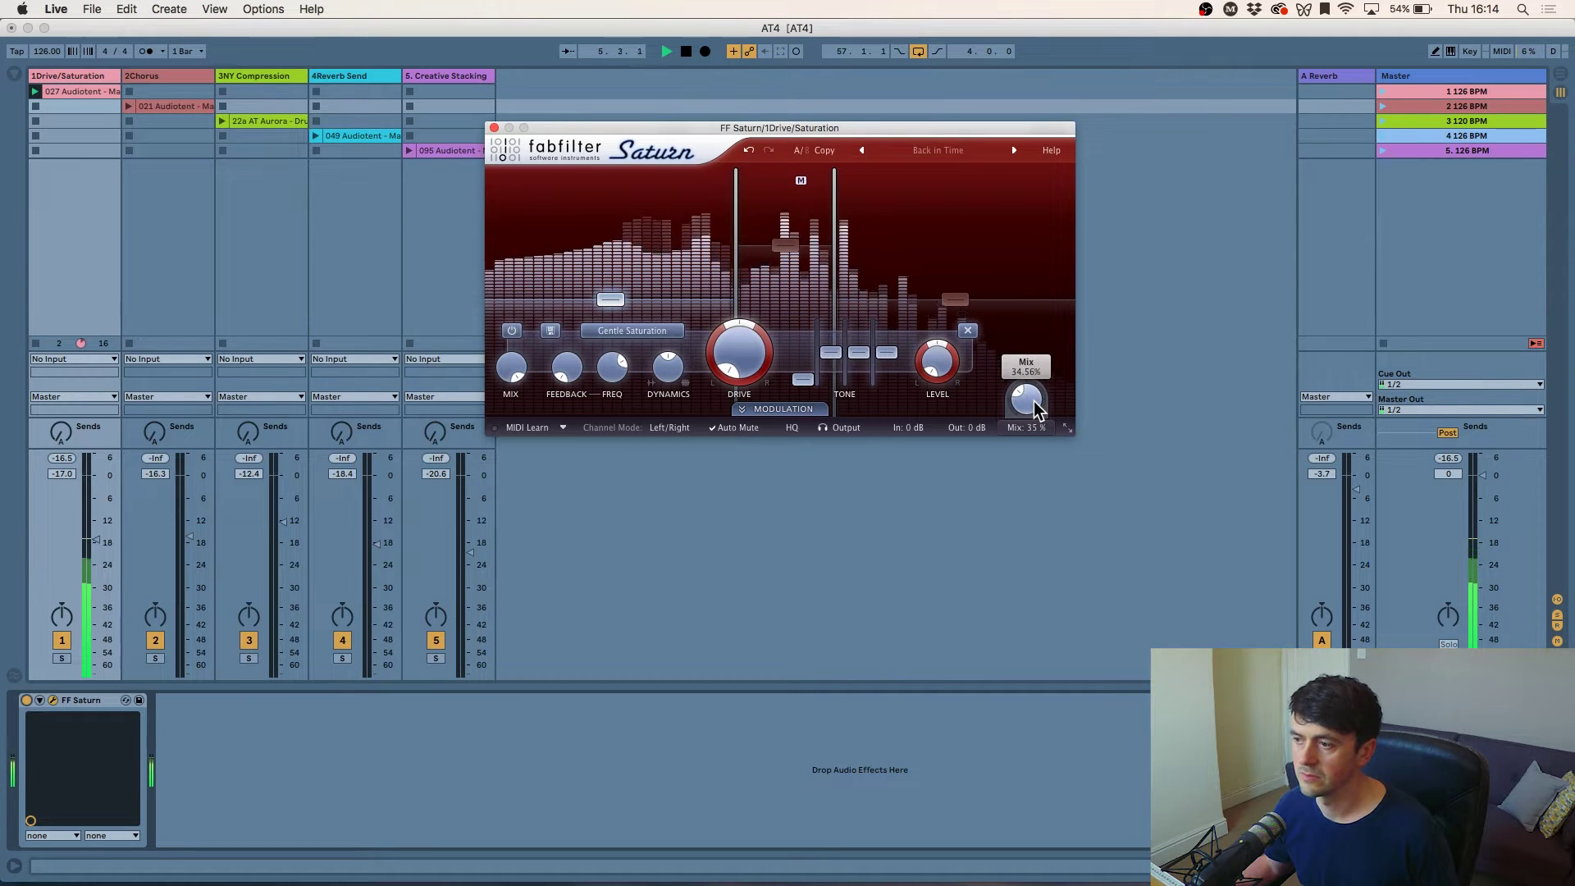
key(space)
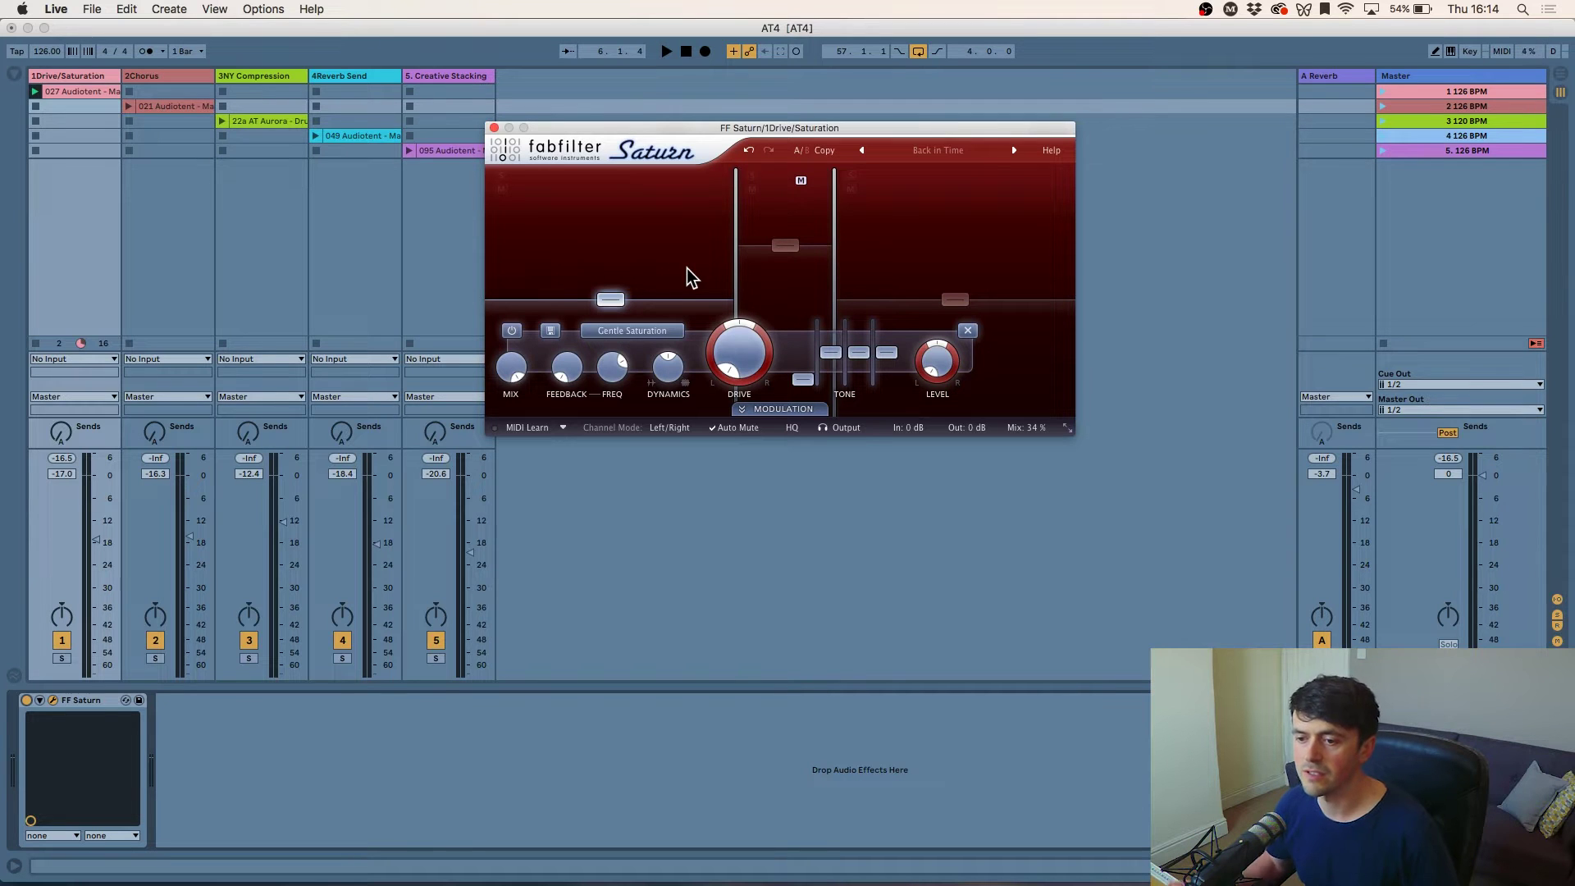
click(420, 828)
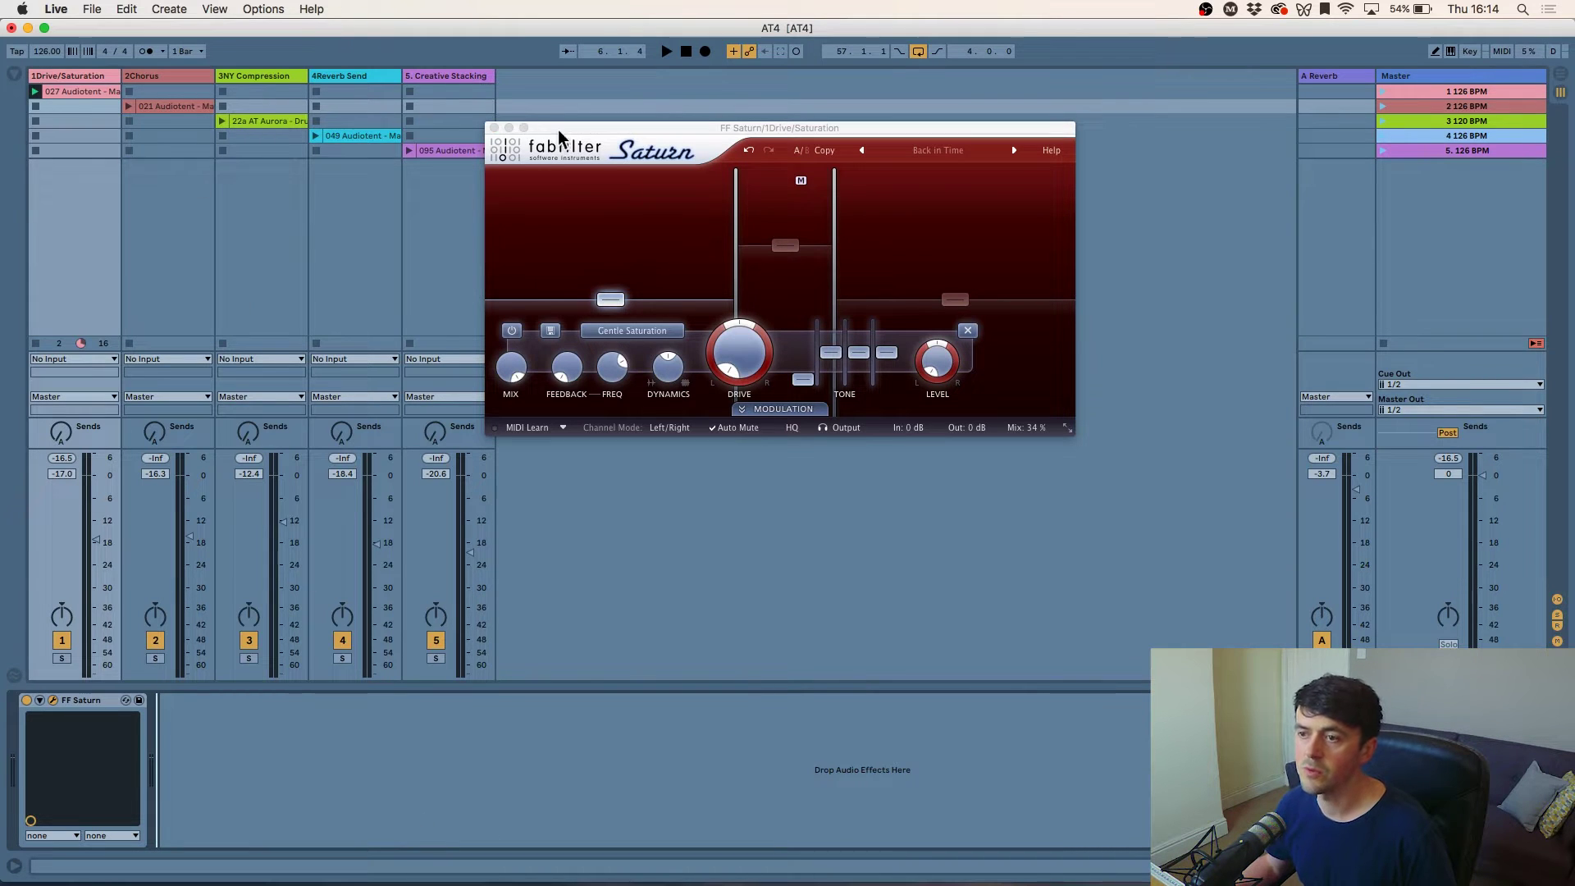
click(494, 128)
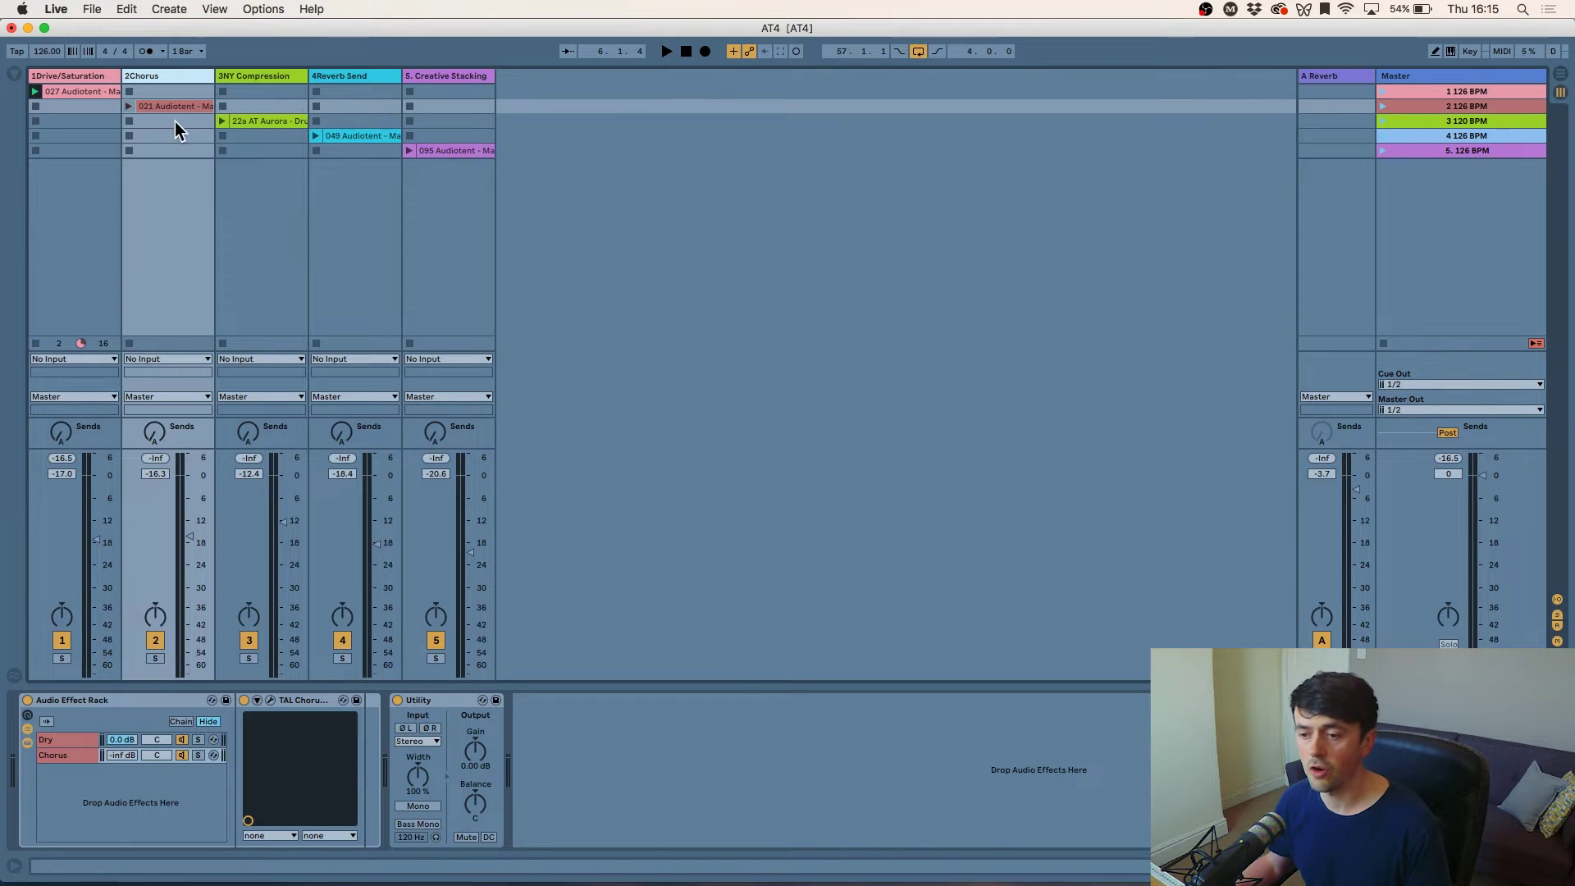
- Inspect the TAL-Chorus-LX controls on the Chorus track and close the plug-in window
click(269, 701)
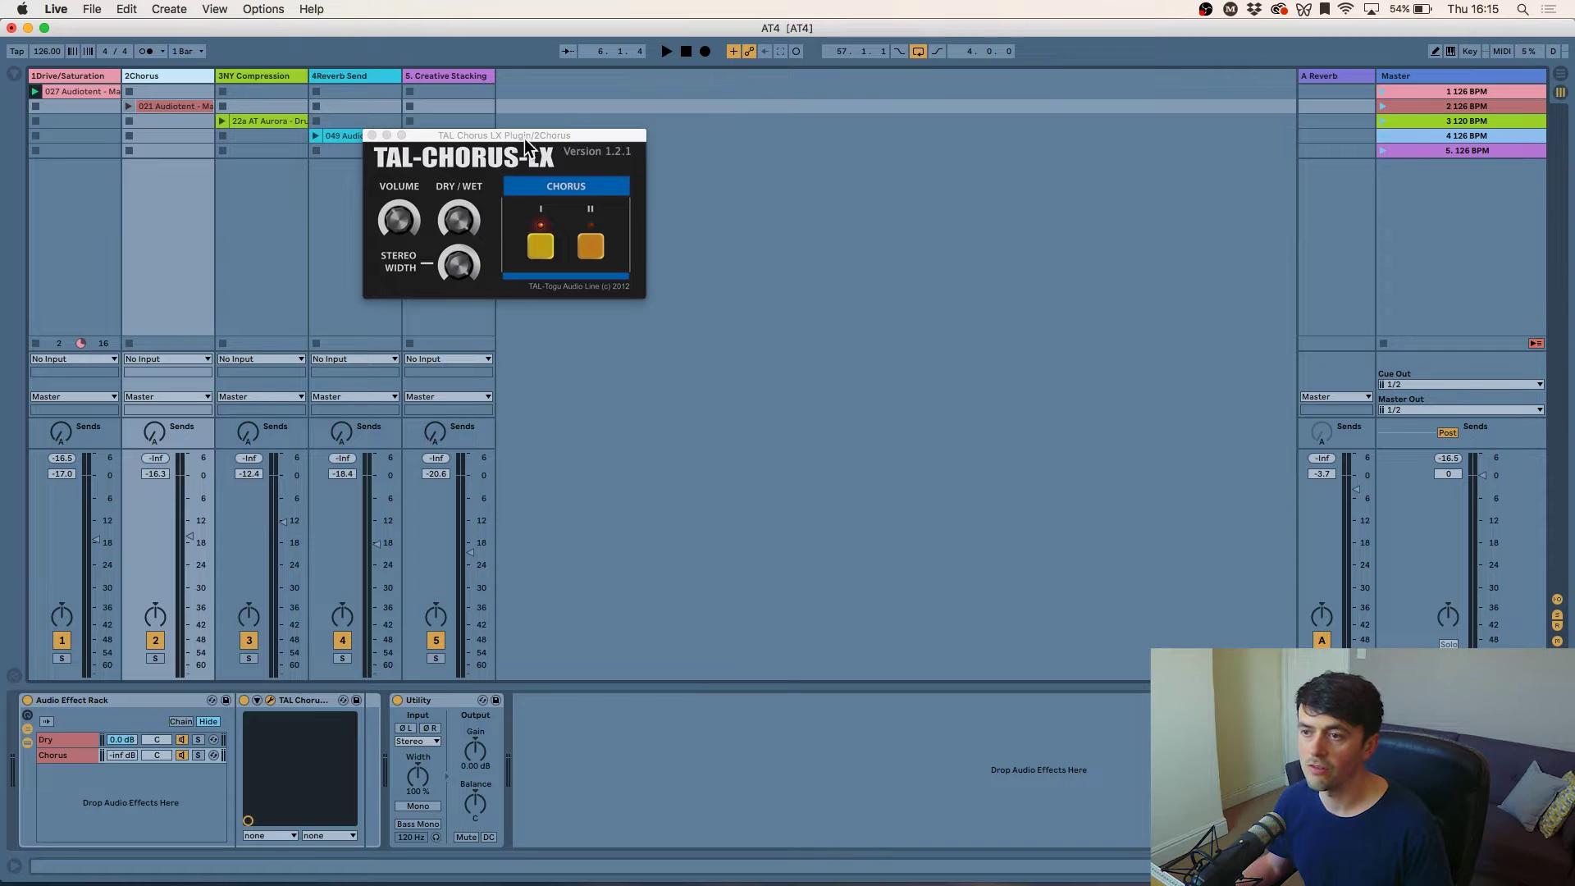
drag(525, 140, 653, 166)
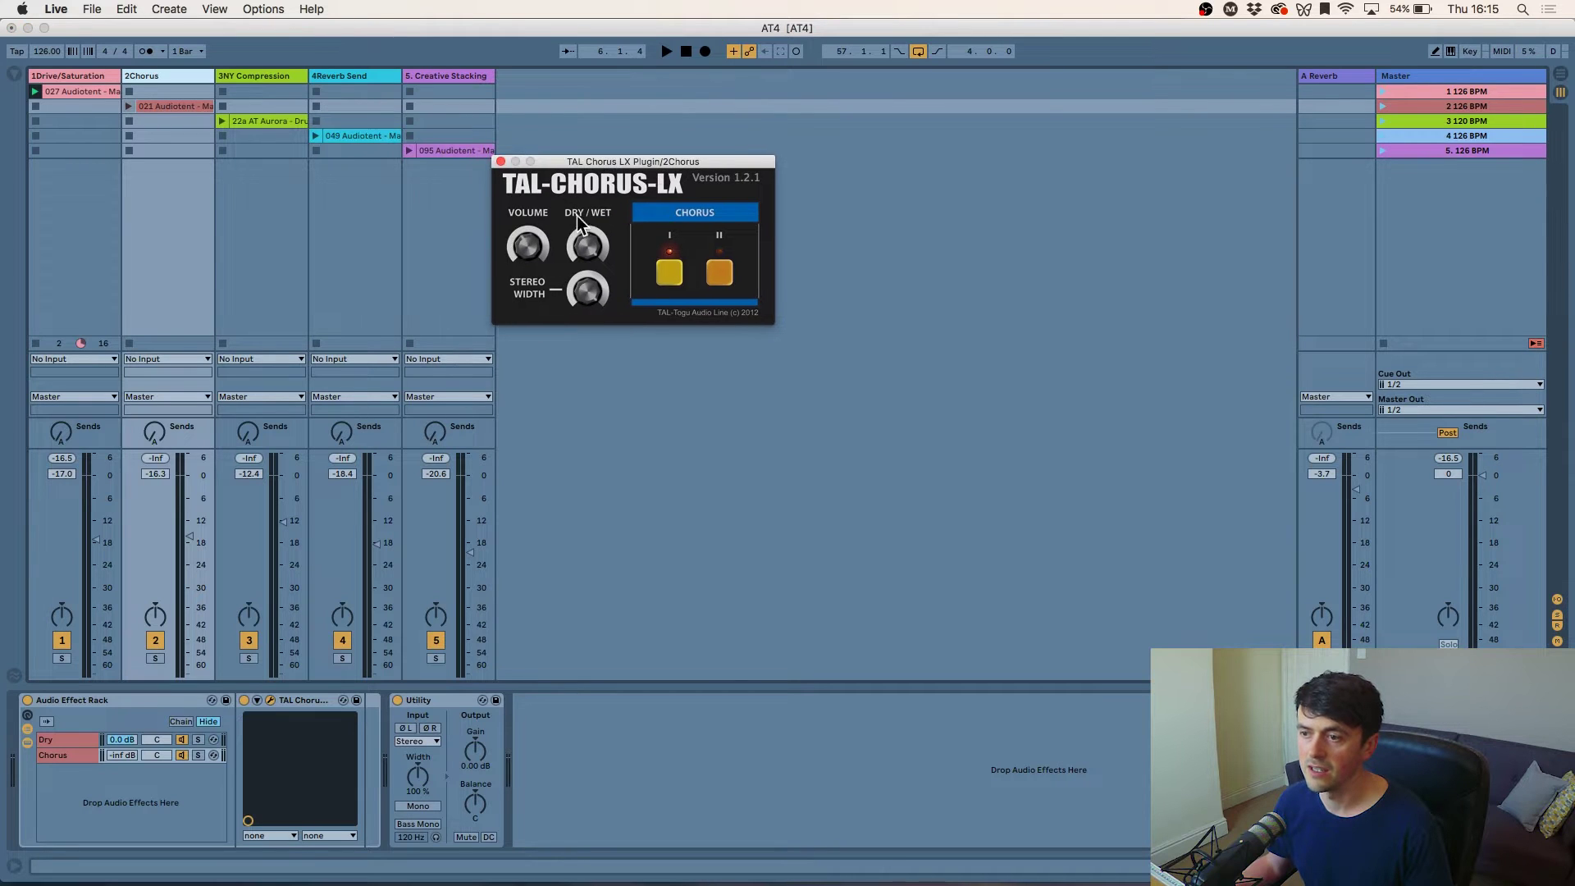
click(500, 162)
- Create an extra chain in the Chorus track's Audio Effect Rack and delete it again
click(54, 698)
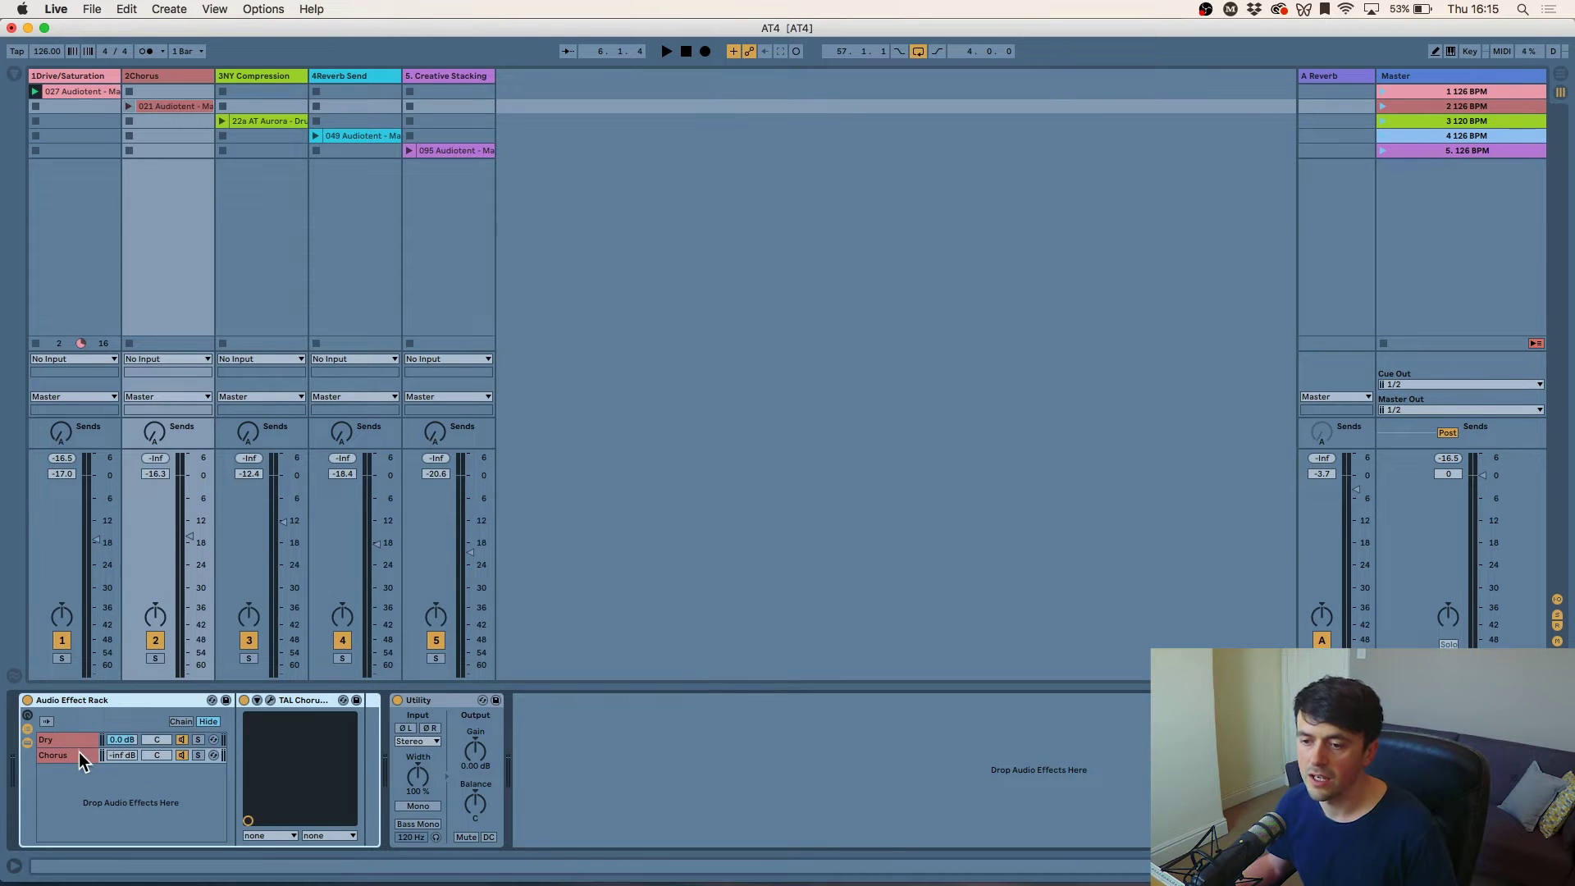
right_click(63, 740)
click(48, 741)
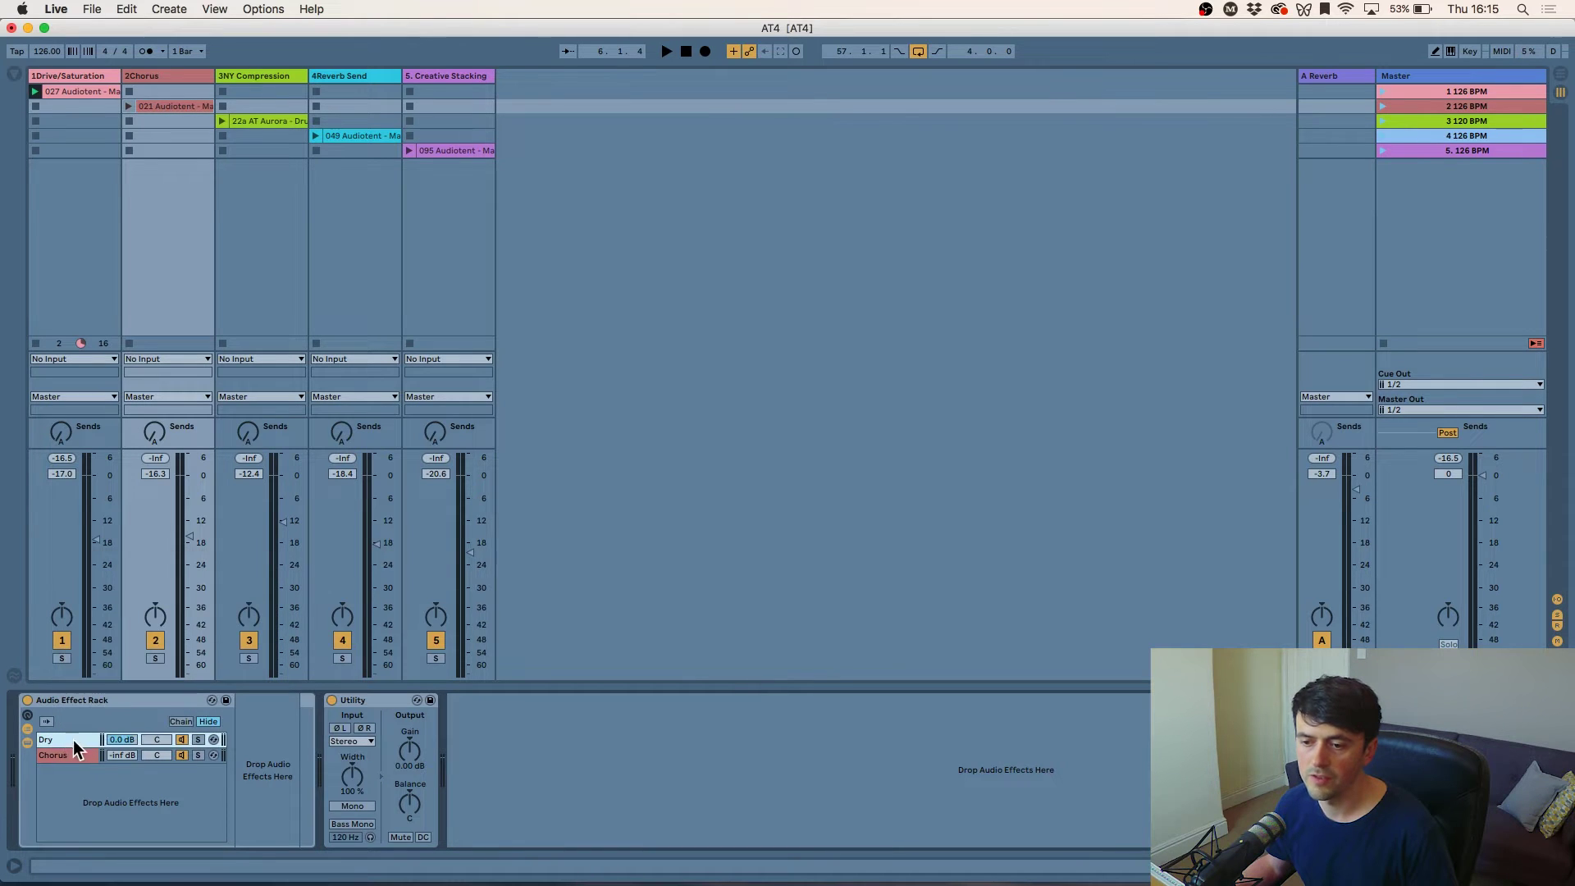
right_click(71, 737)
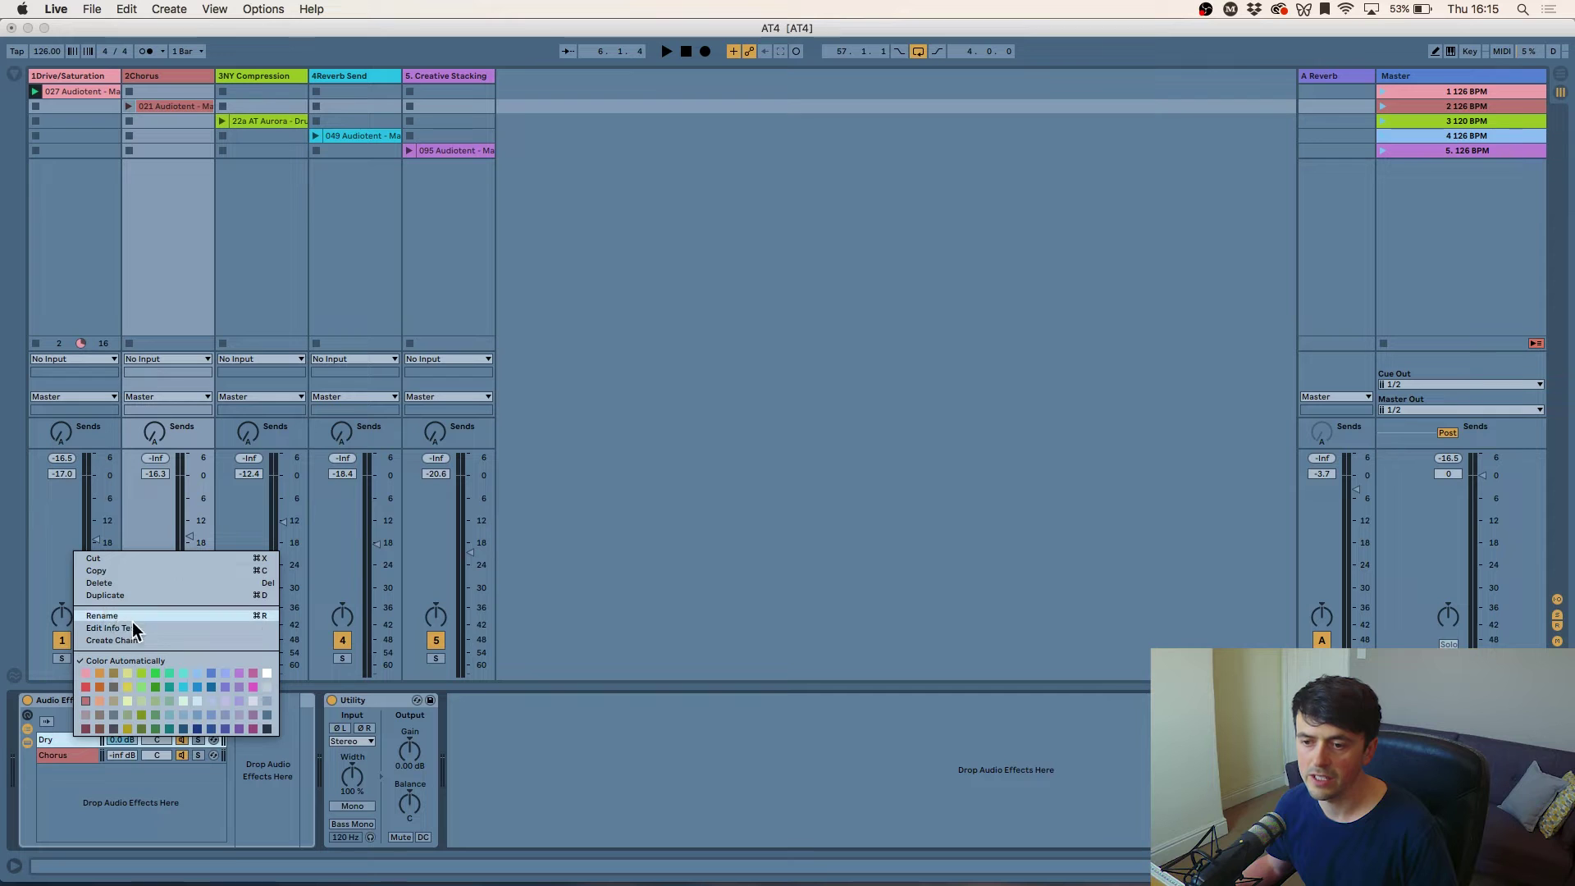
click(121, 641)
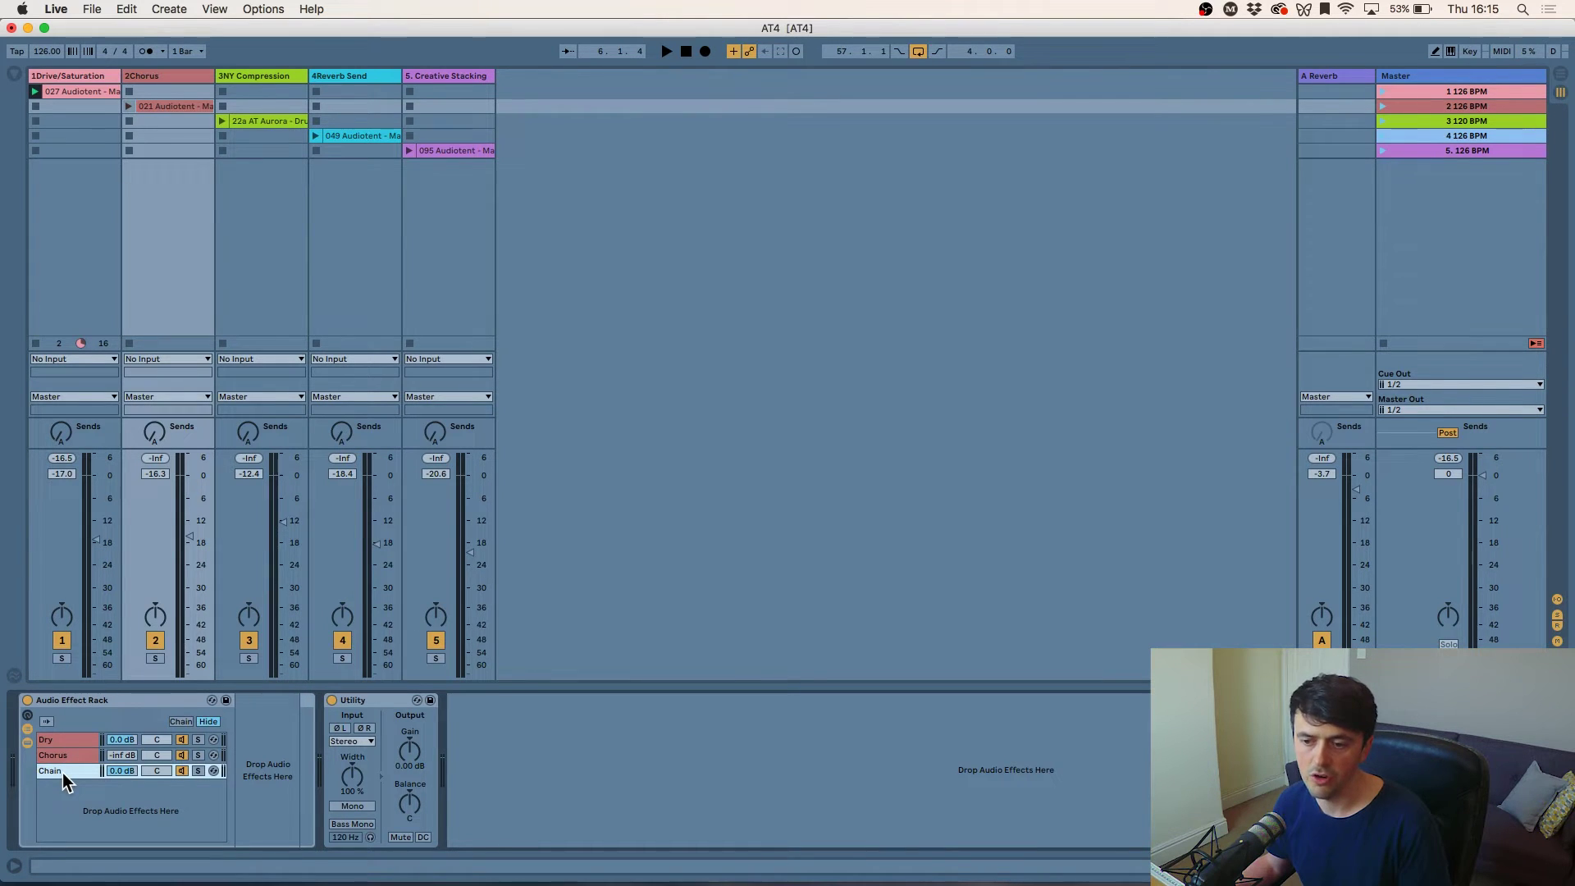
key(Delete)
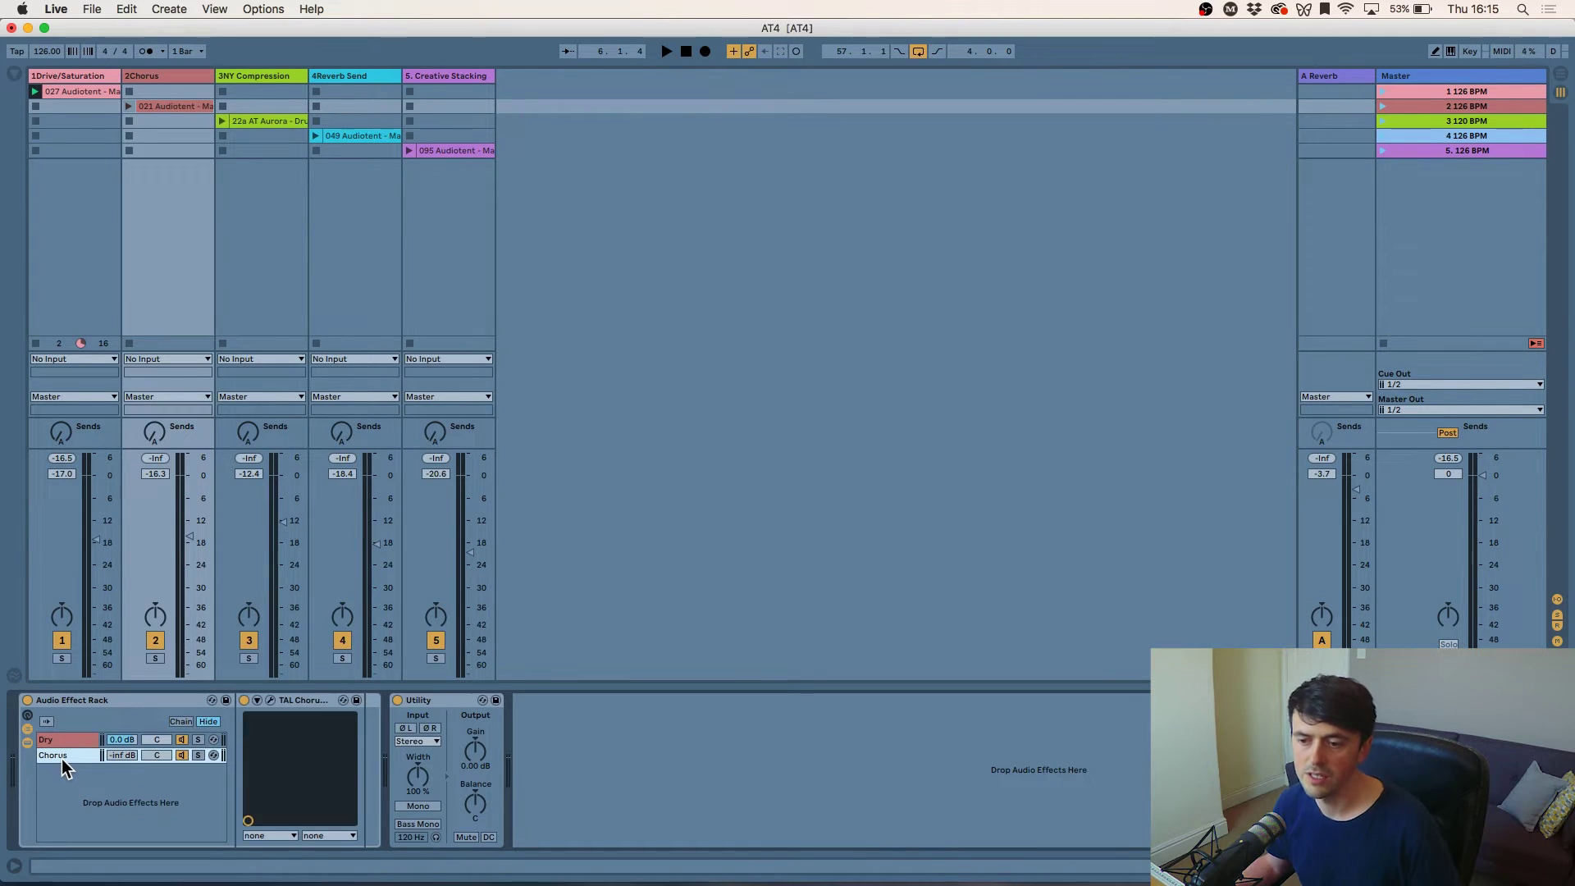
- Check the Dry/Wet setting of TAL-Chorus-LX in the Chorus chain
click(270, 701)
click(589, 246)
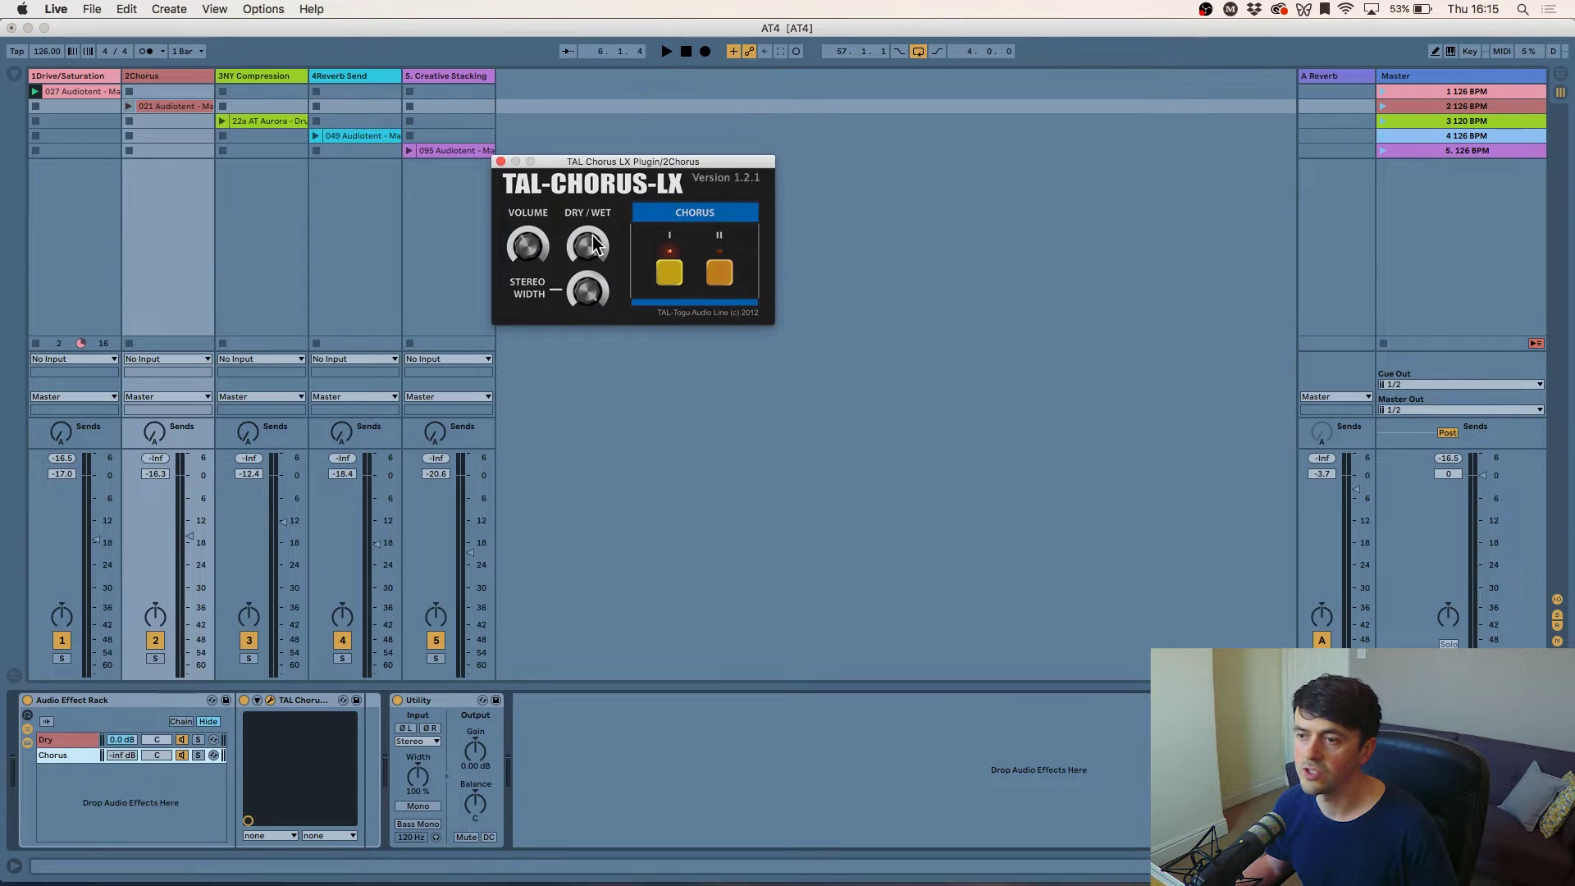
click(500, 162)
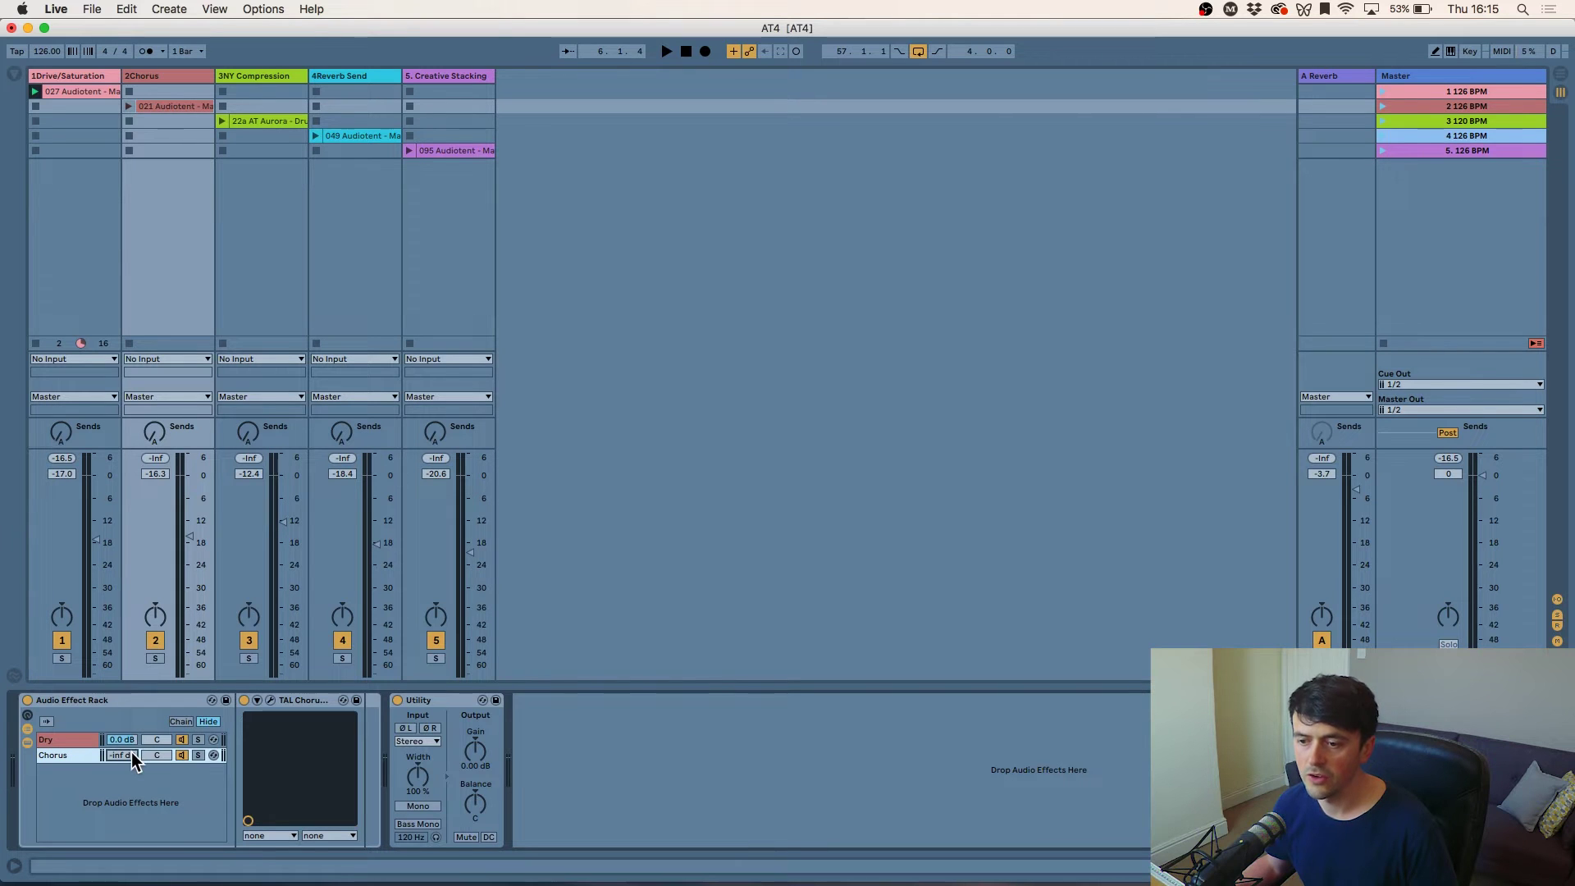
- Play the second scene and raise the rack's Chorus chain volume to -4.0 dB, ending with playback stopped
mouse_move(131, 751)
mouse_down()
mouse_move(121, 738)
mouse_move(122, 775)
mouse_move(126, 757)
mouse_up()
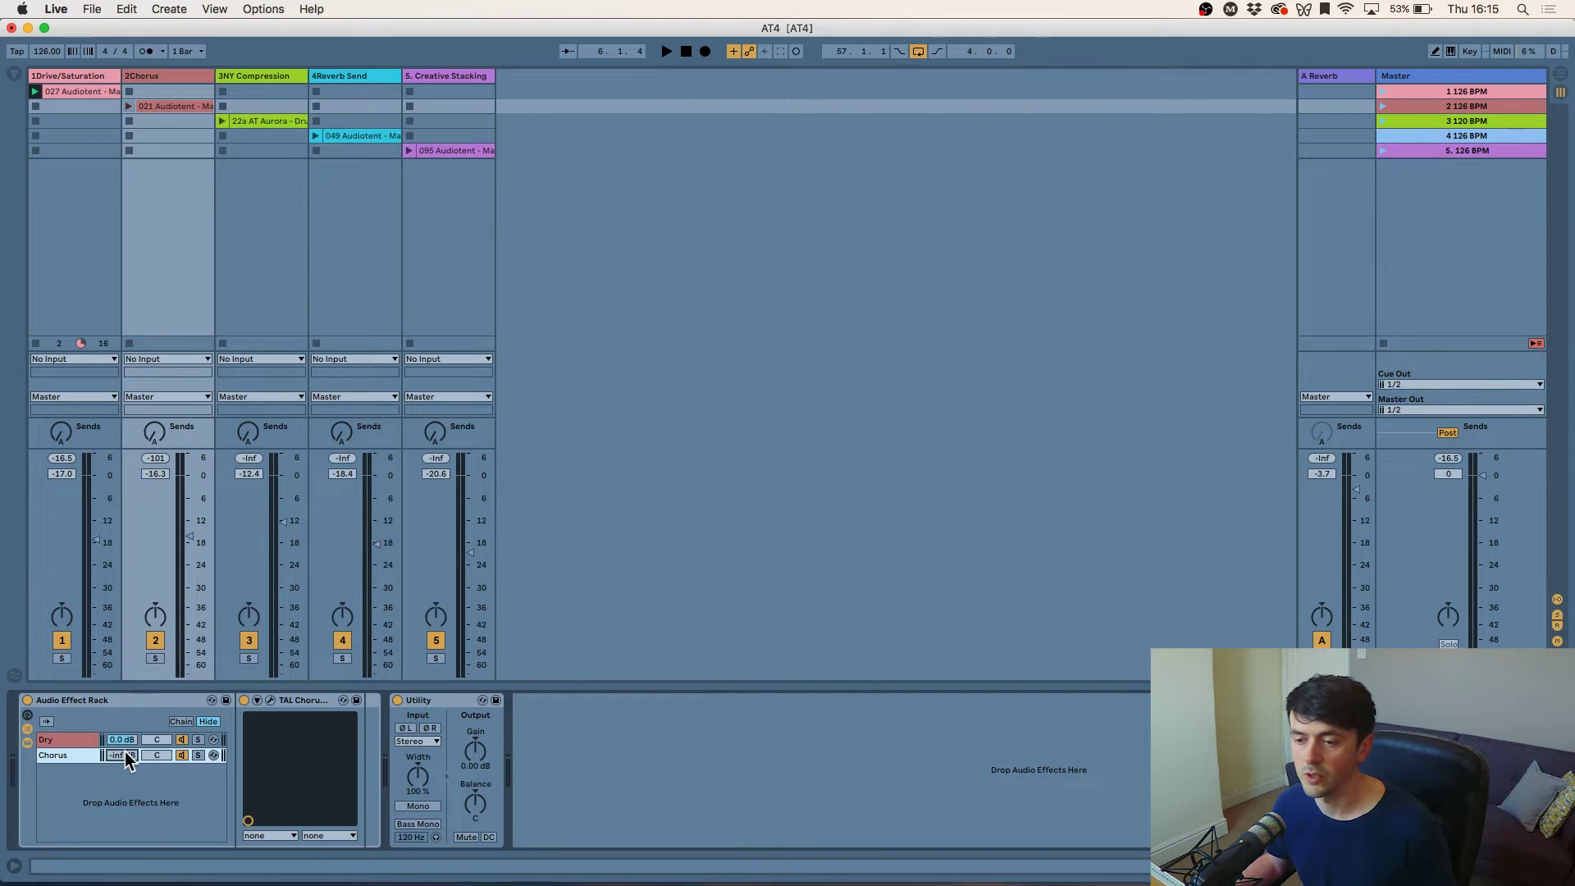
click(1383, 107)
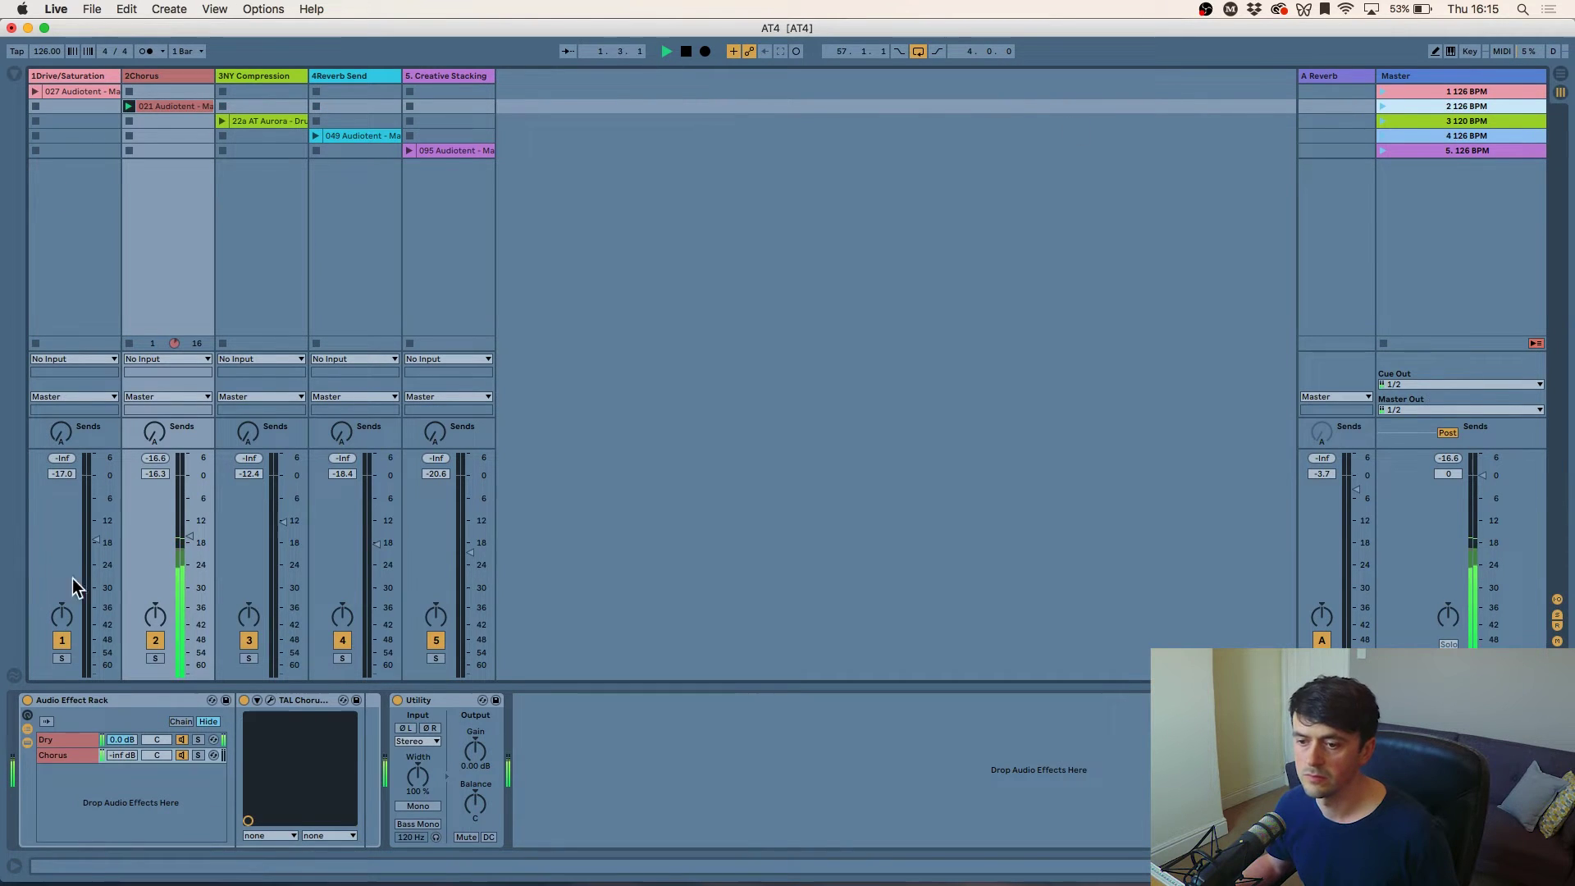
drag(126, 756, 126, 751)
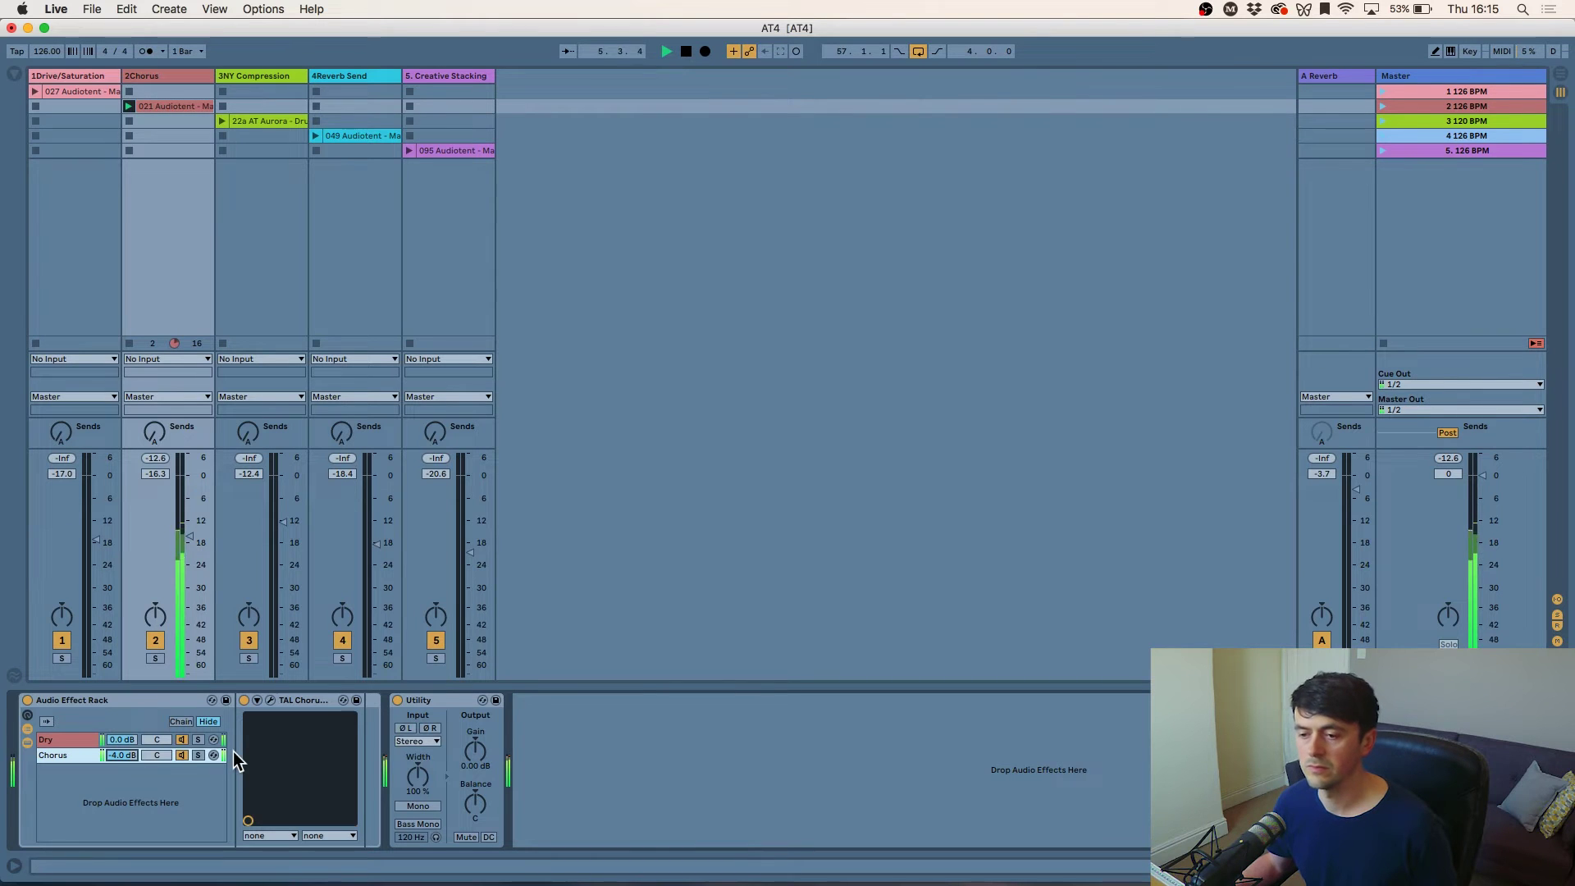
key(space)
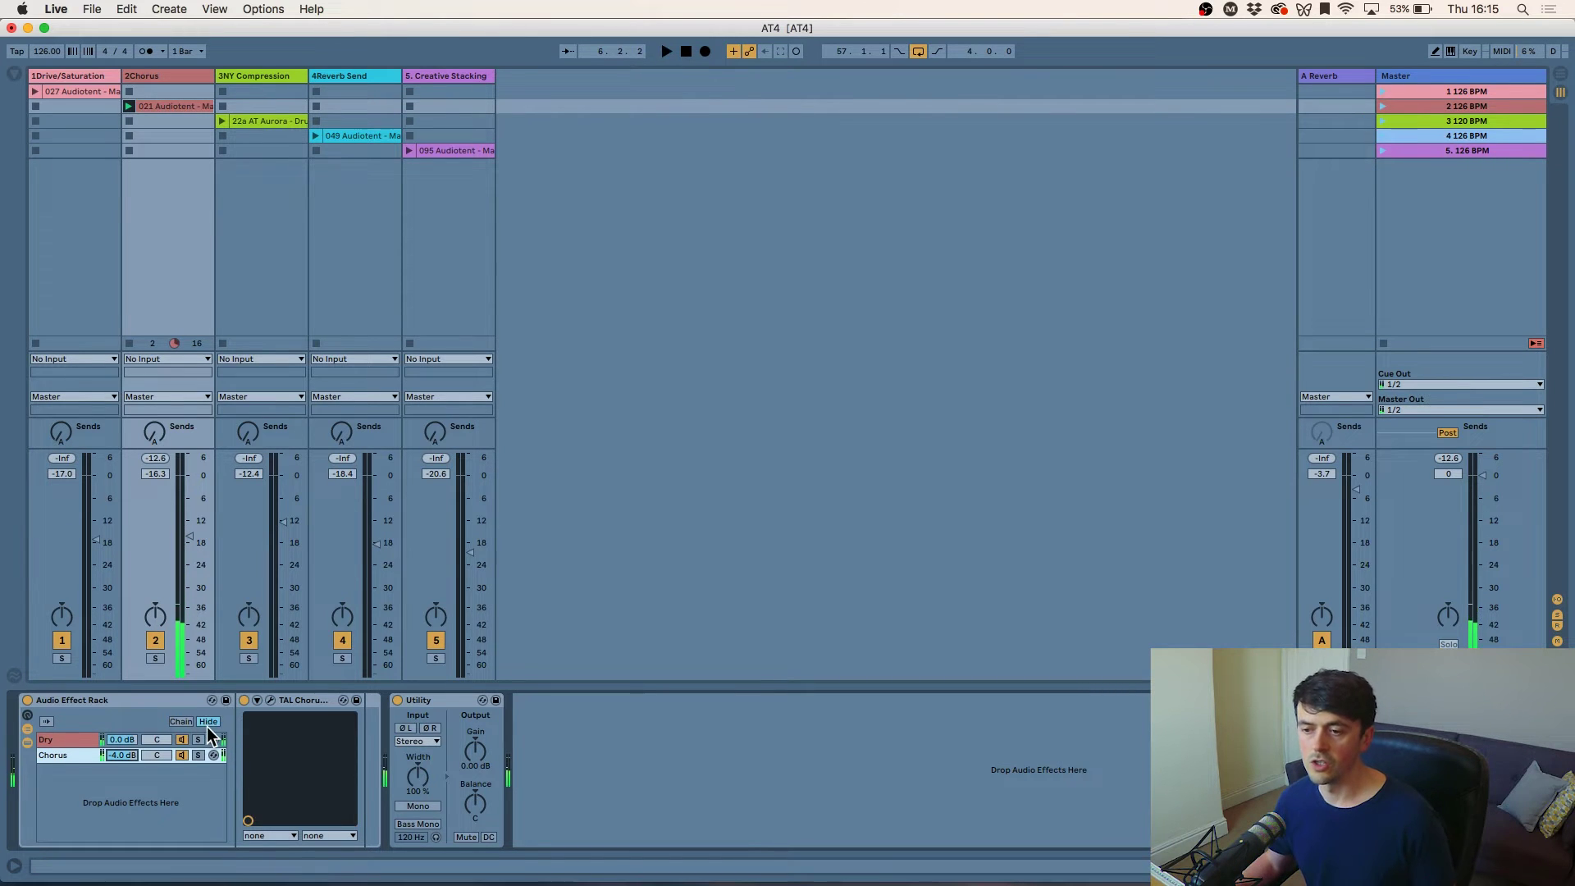
- Lower the Chorus track's Utility gain to -3.00 dB during playback while comparing with the Audio Effect Rack bypassed
click(447, 699)
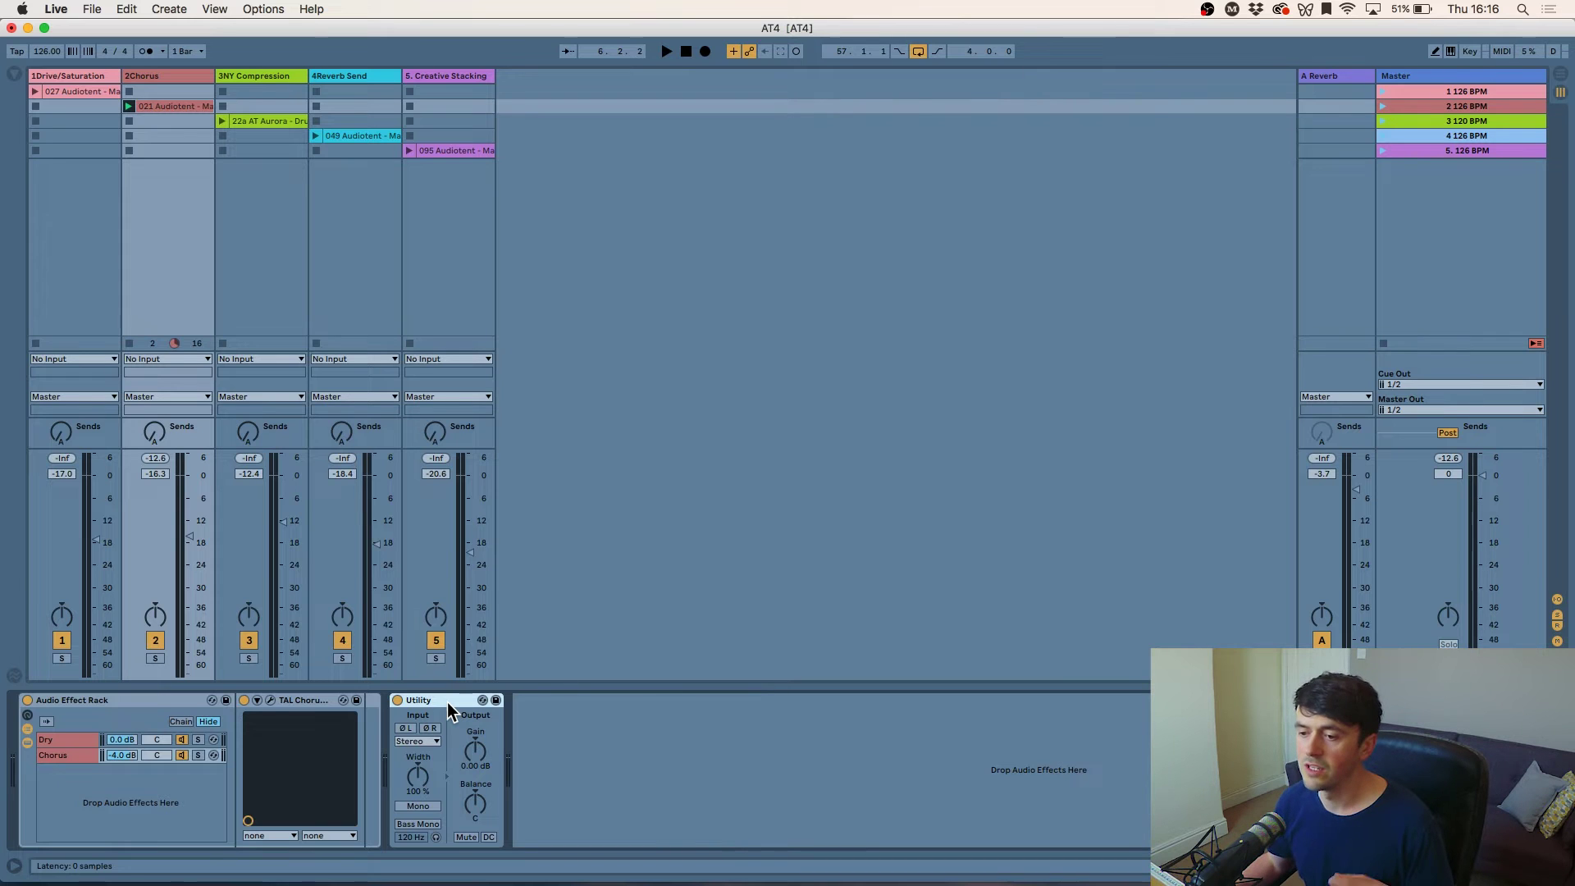
click(471, 750)
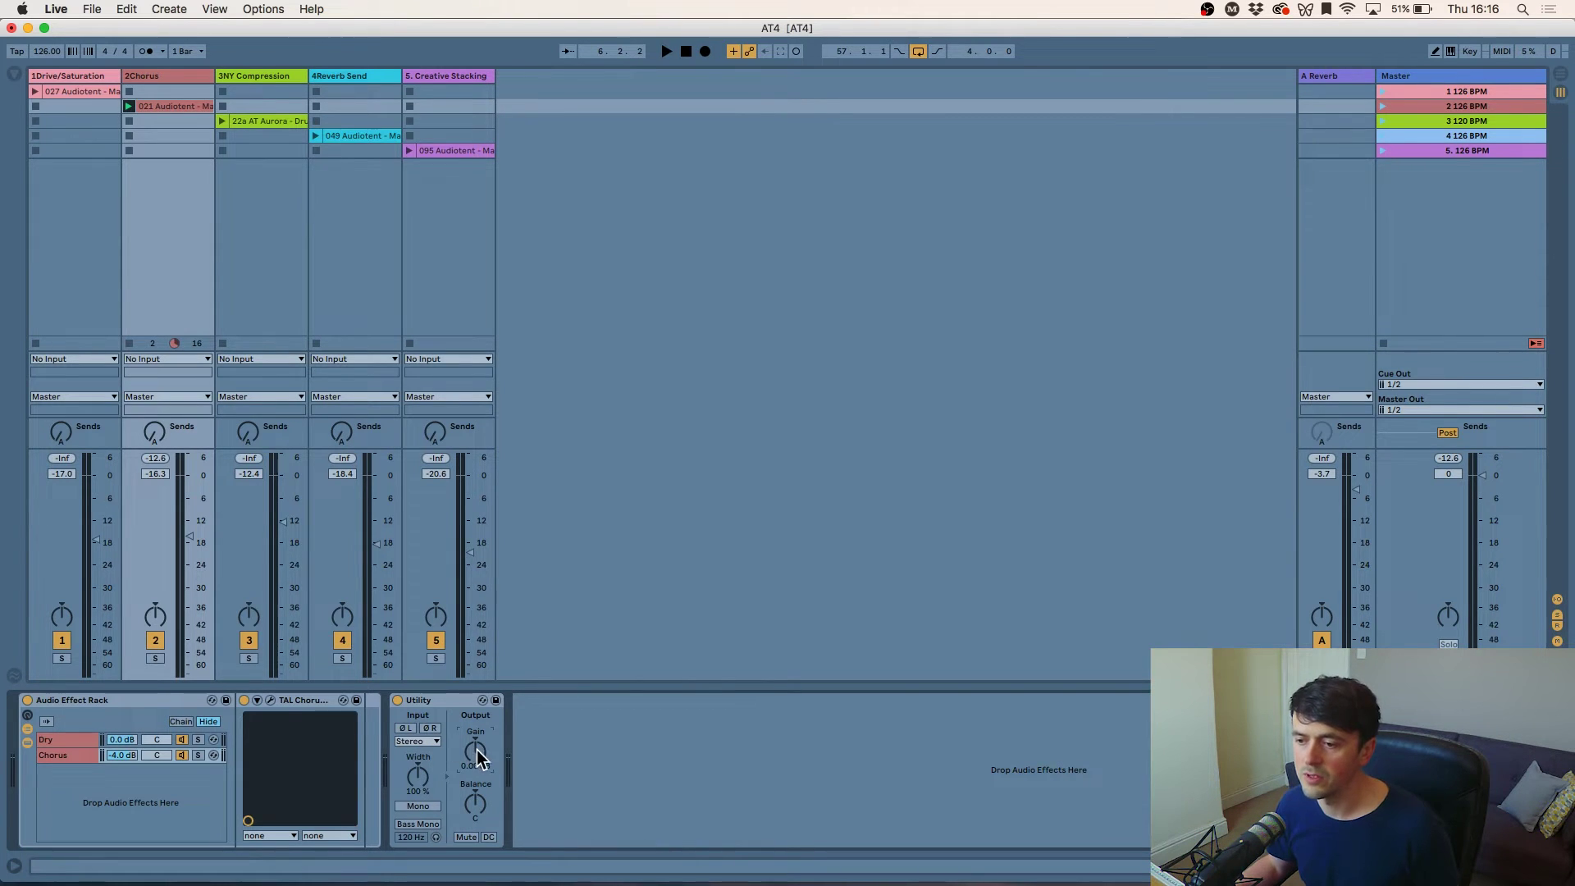
key(space)
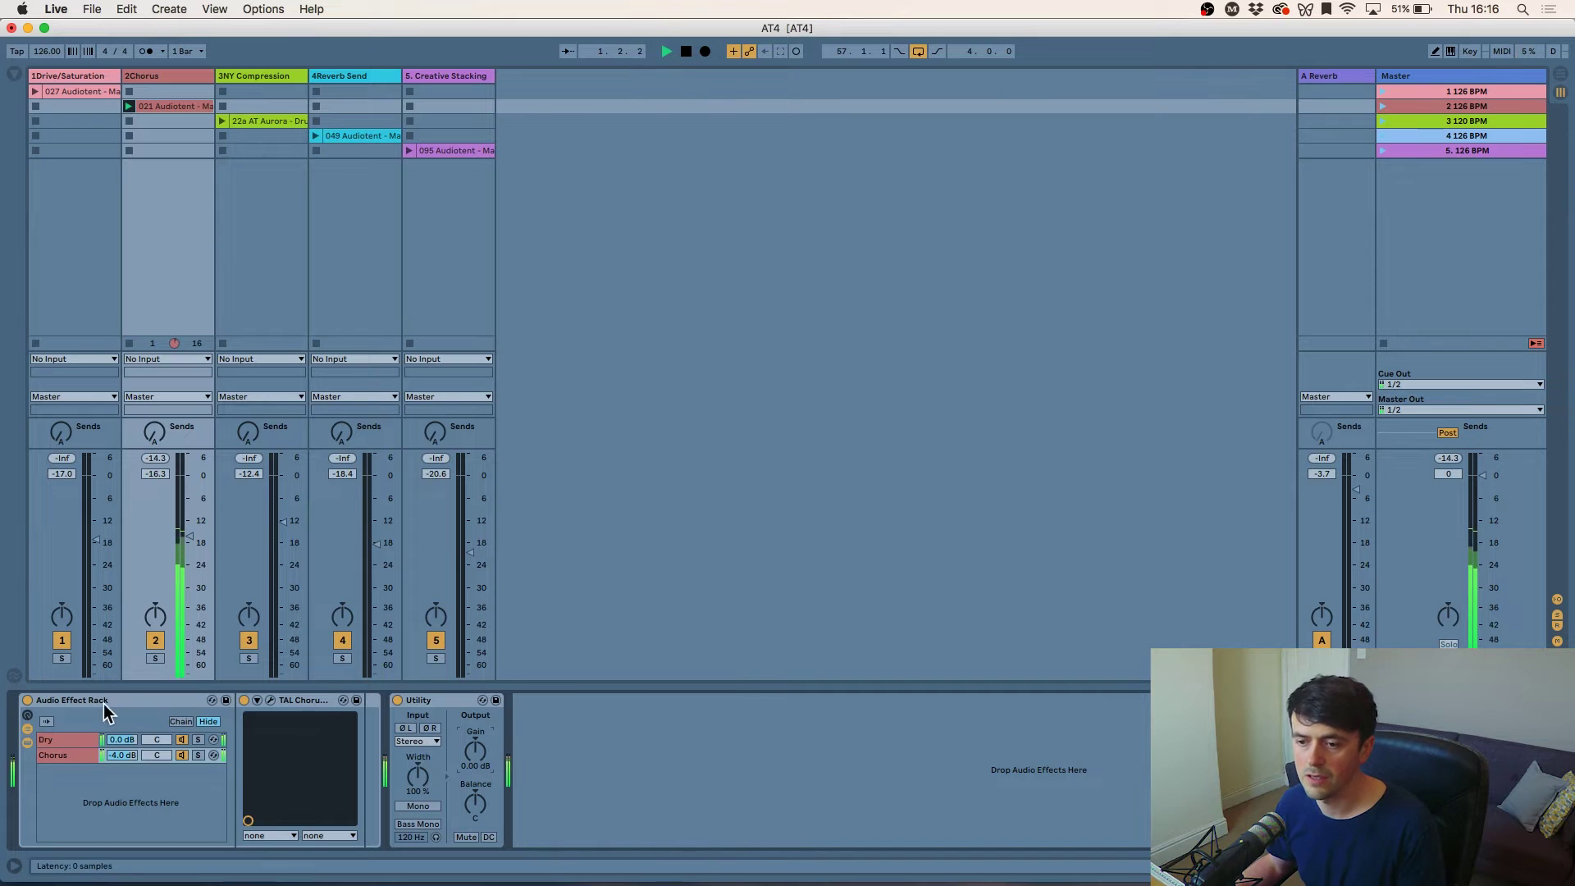
click(27, 699)
click(475, 750)
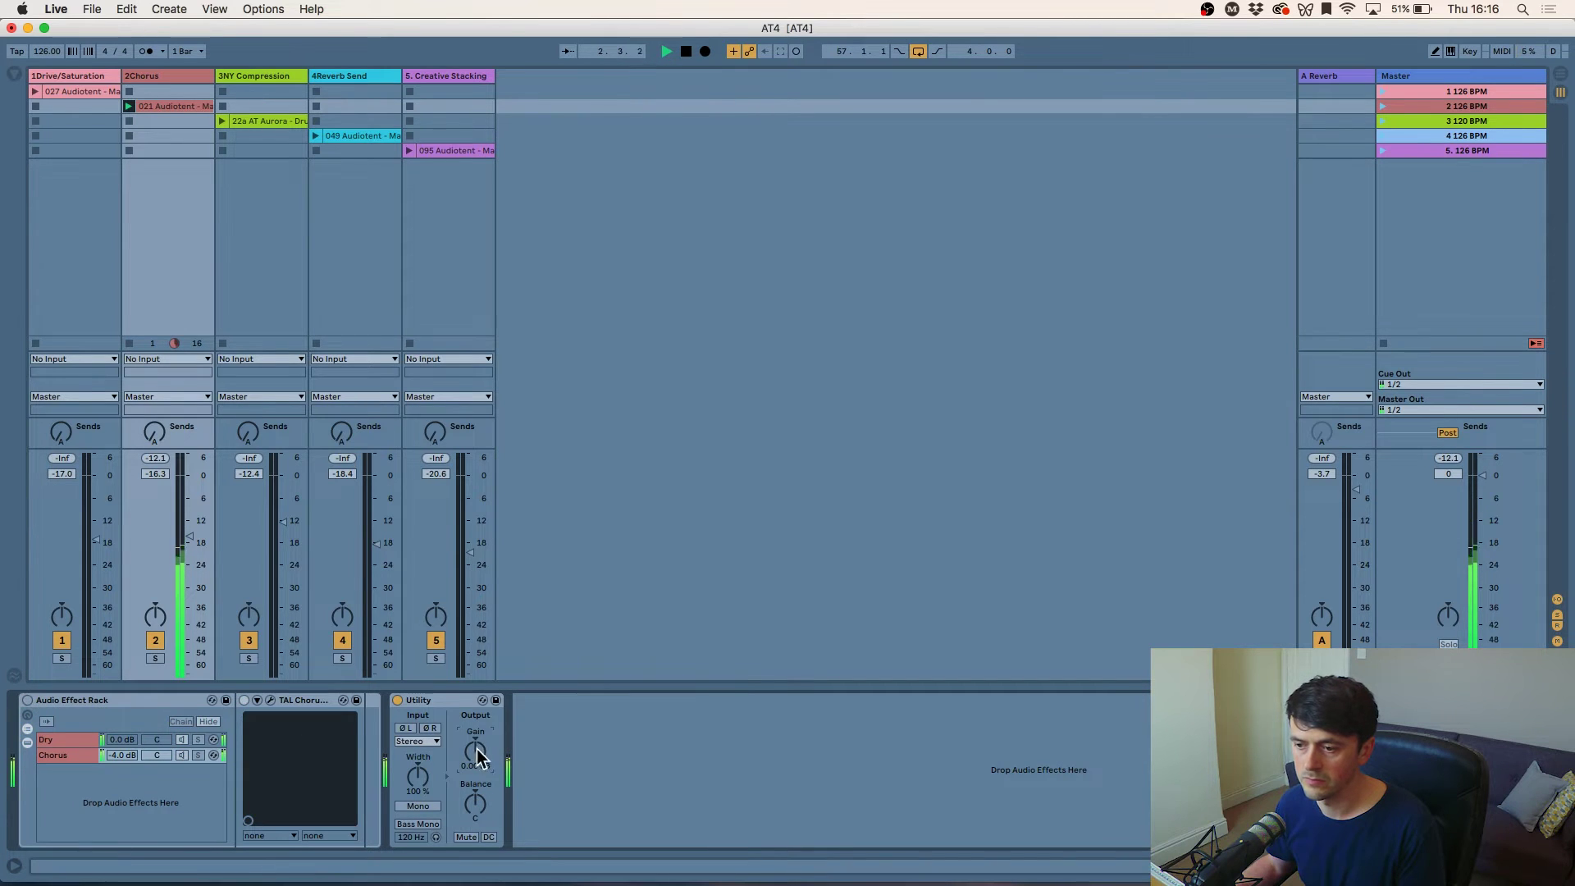
click(27, 699)
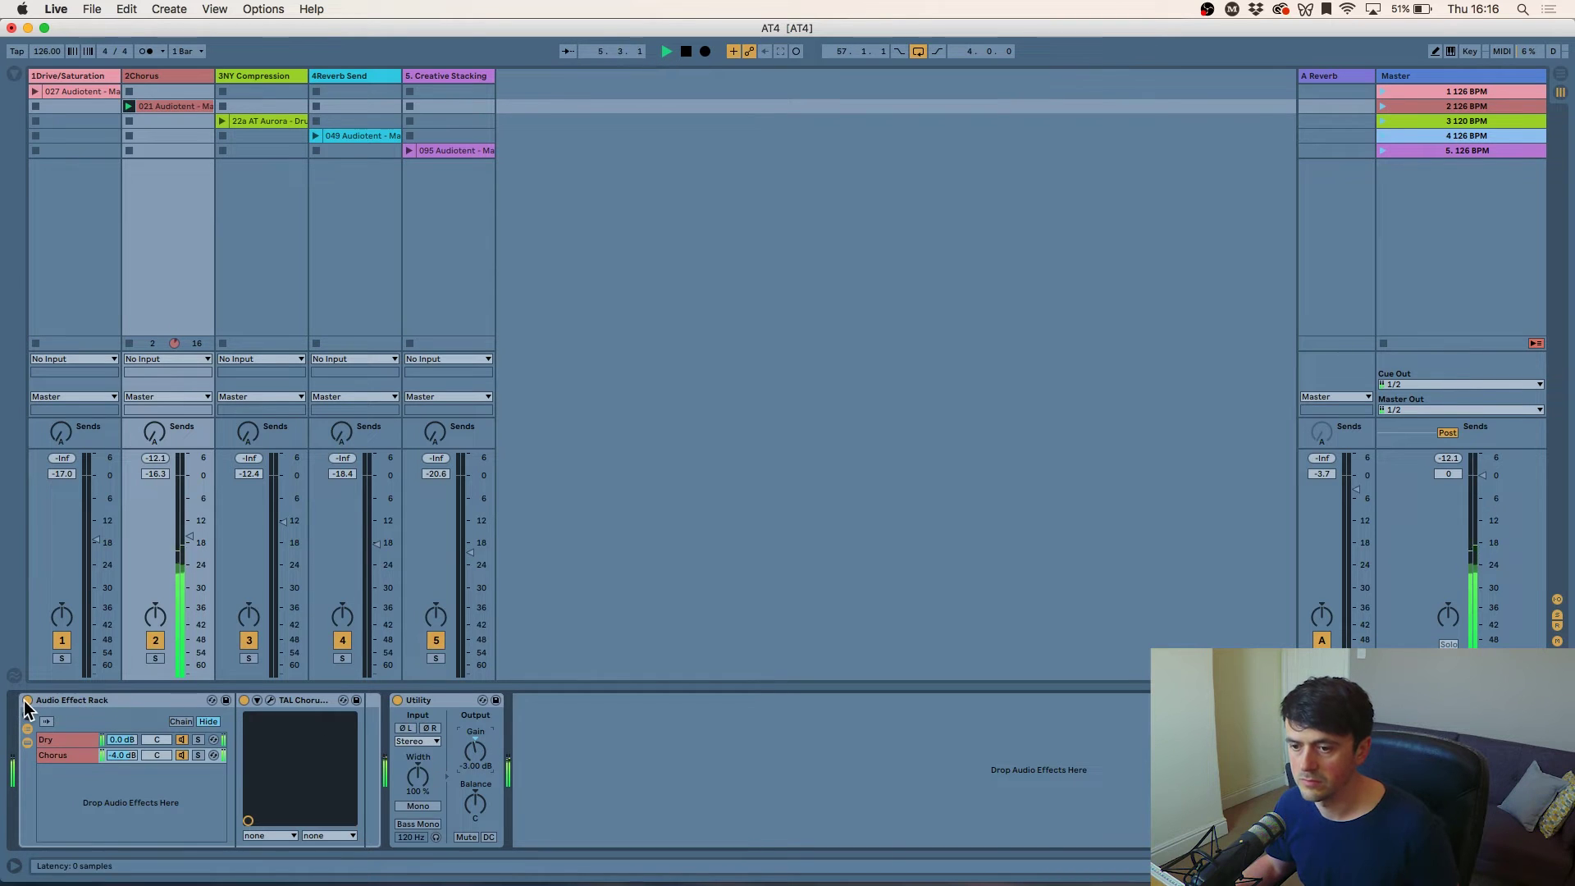
- Compare the Chorus loop with the Utility and rack off and on, set the Utility gain to -1.00 dB and stop playback
click(397, 699)
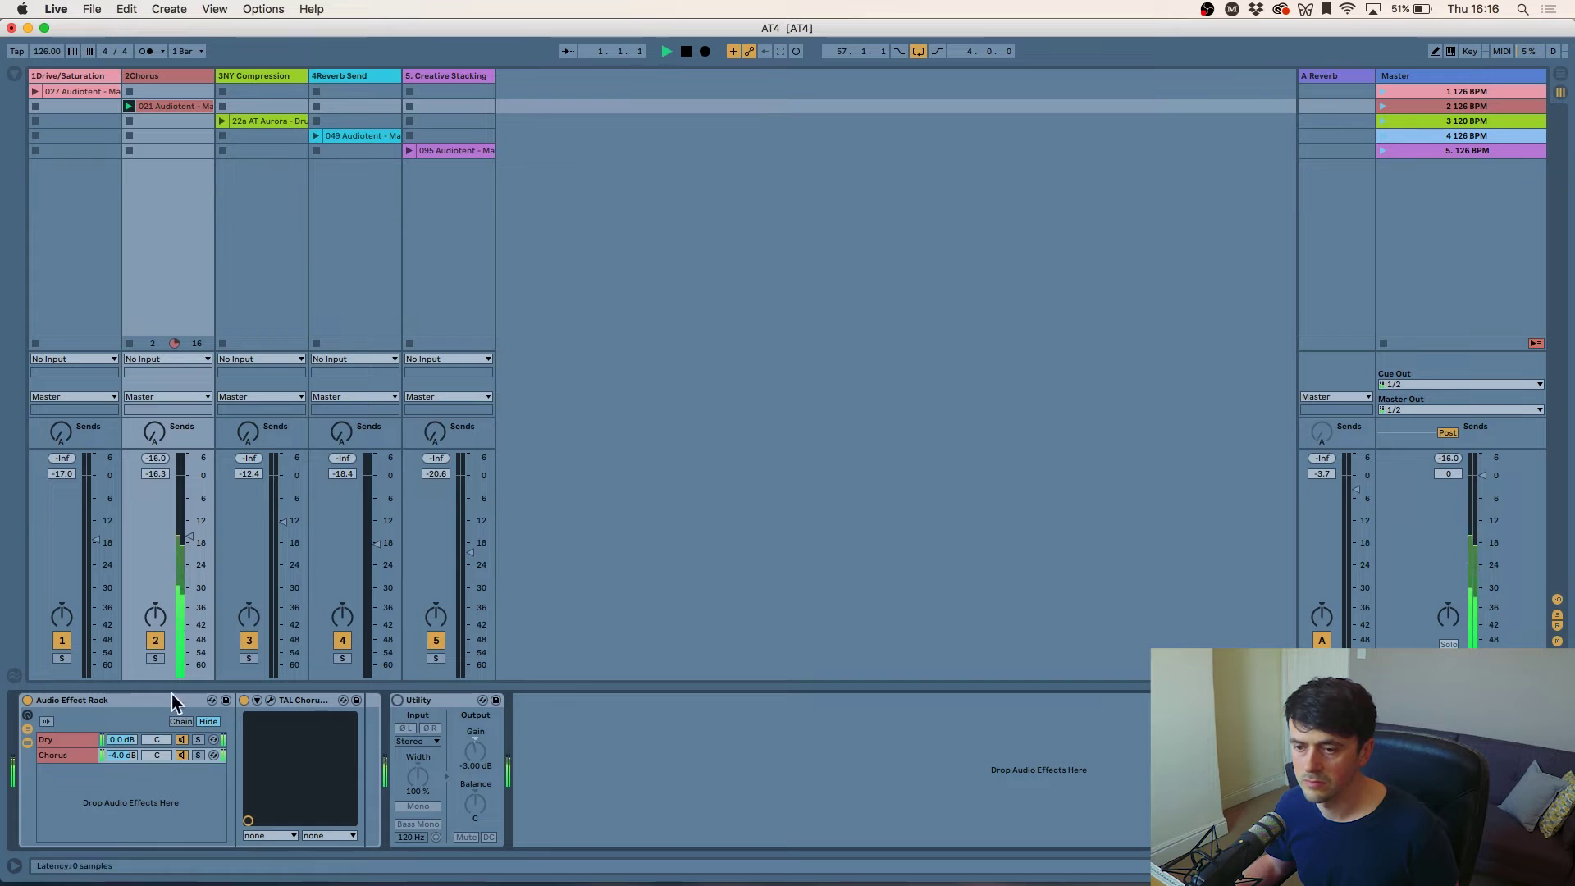
click(27, 700)
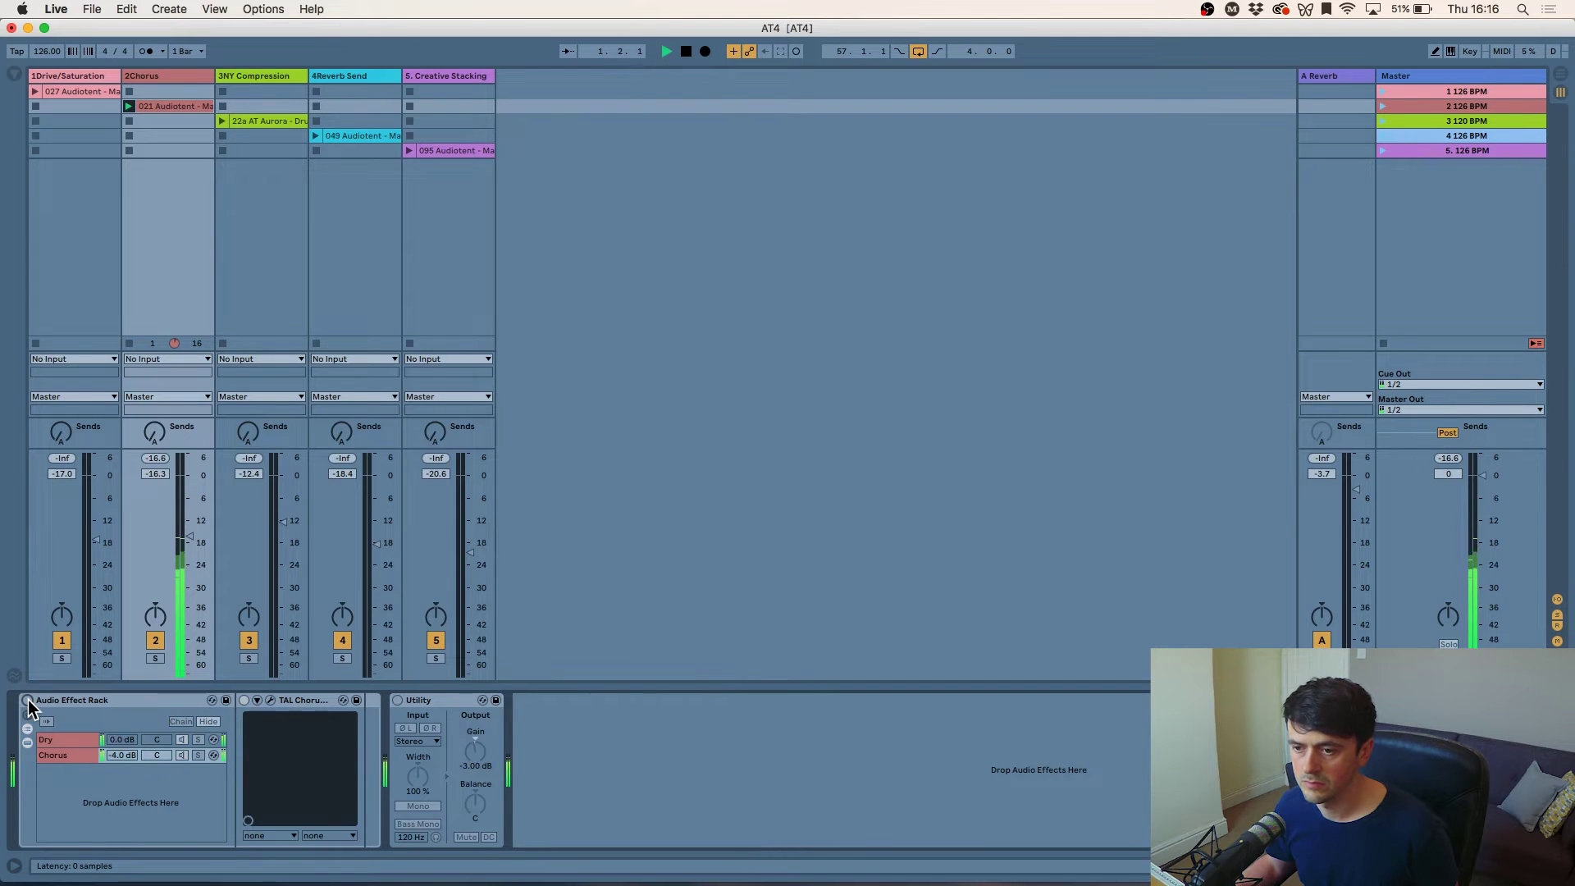
click(27, 699)
click(397, 699)
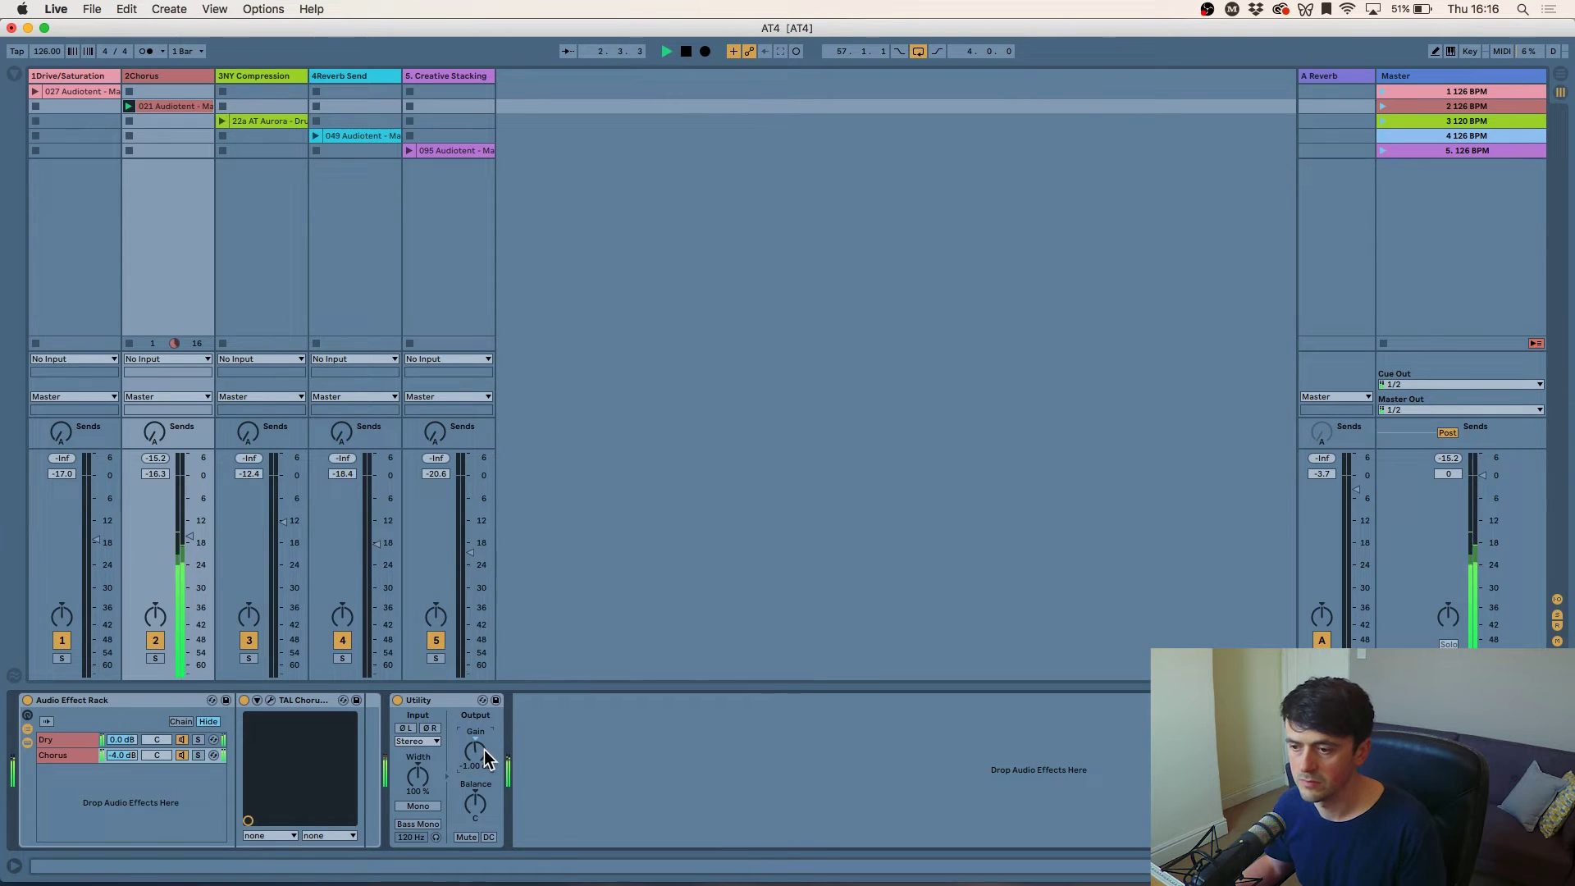
drag(477, 748, 476, 750)
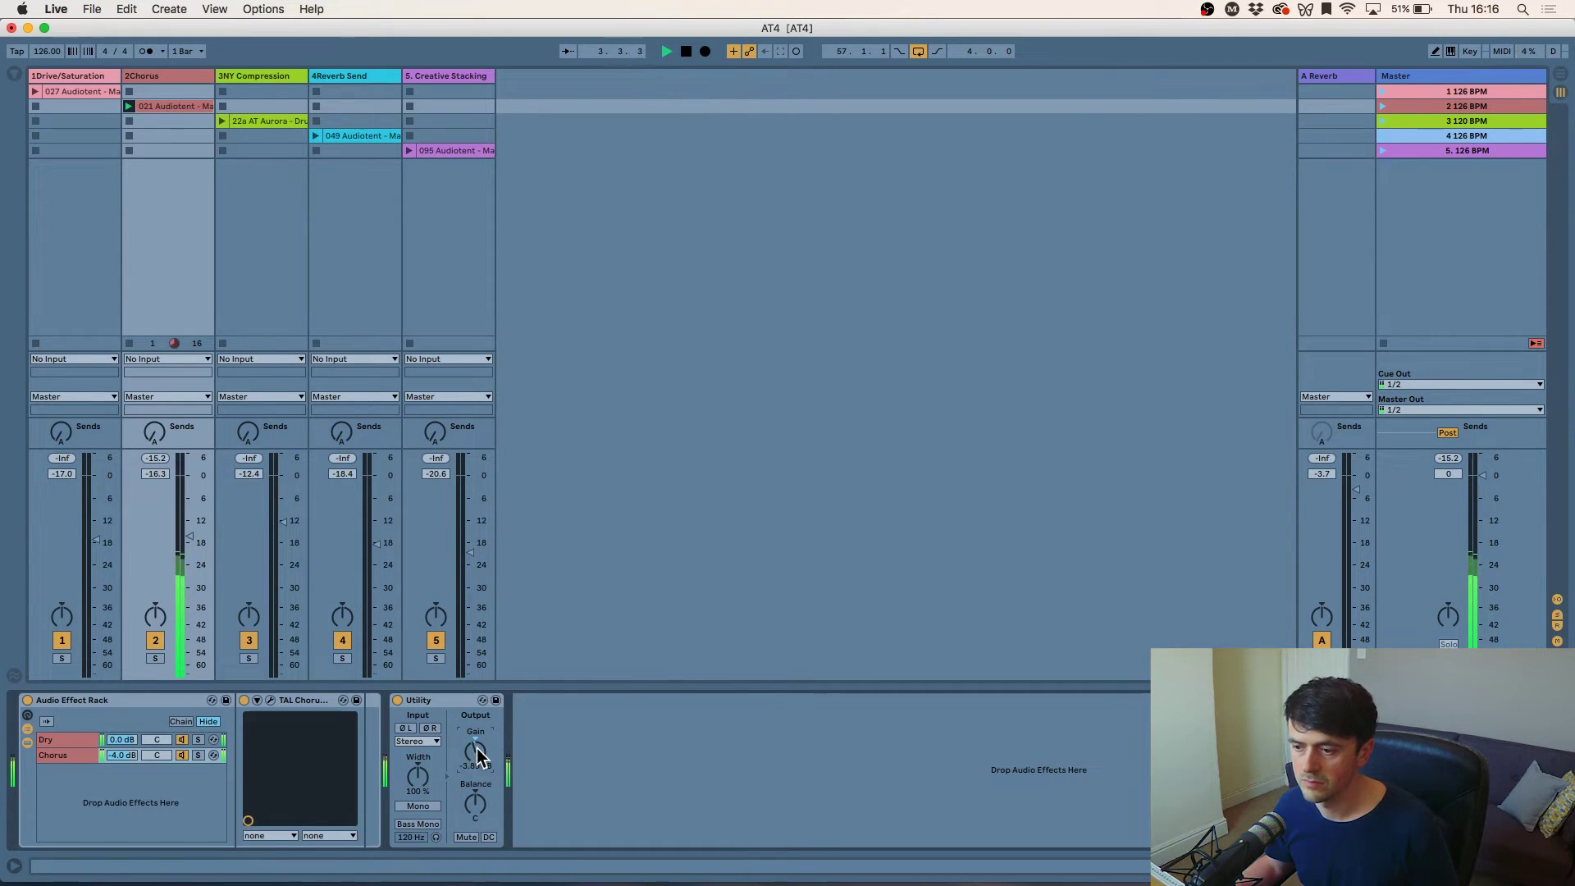
key(Return)
key(space)
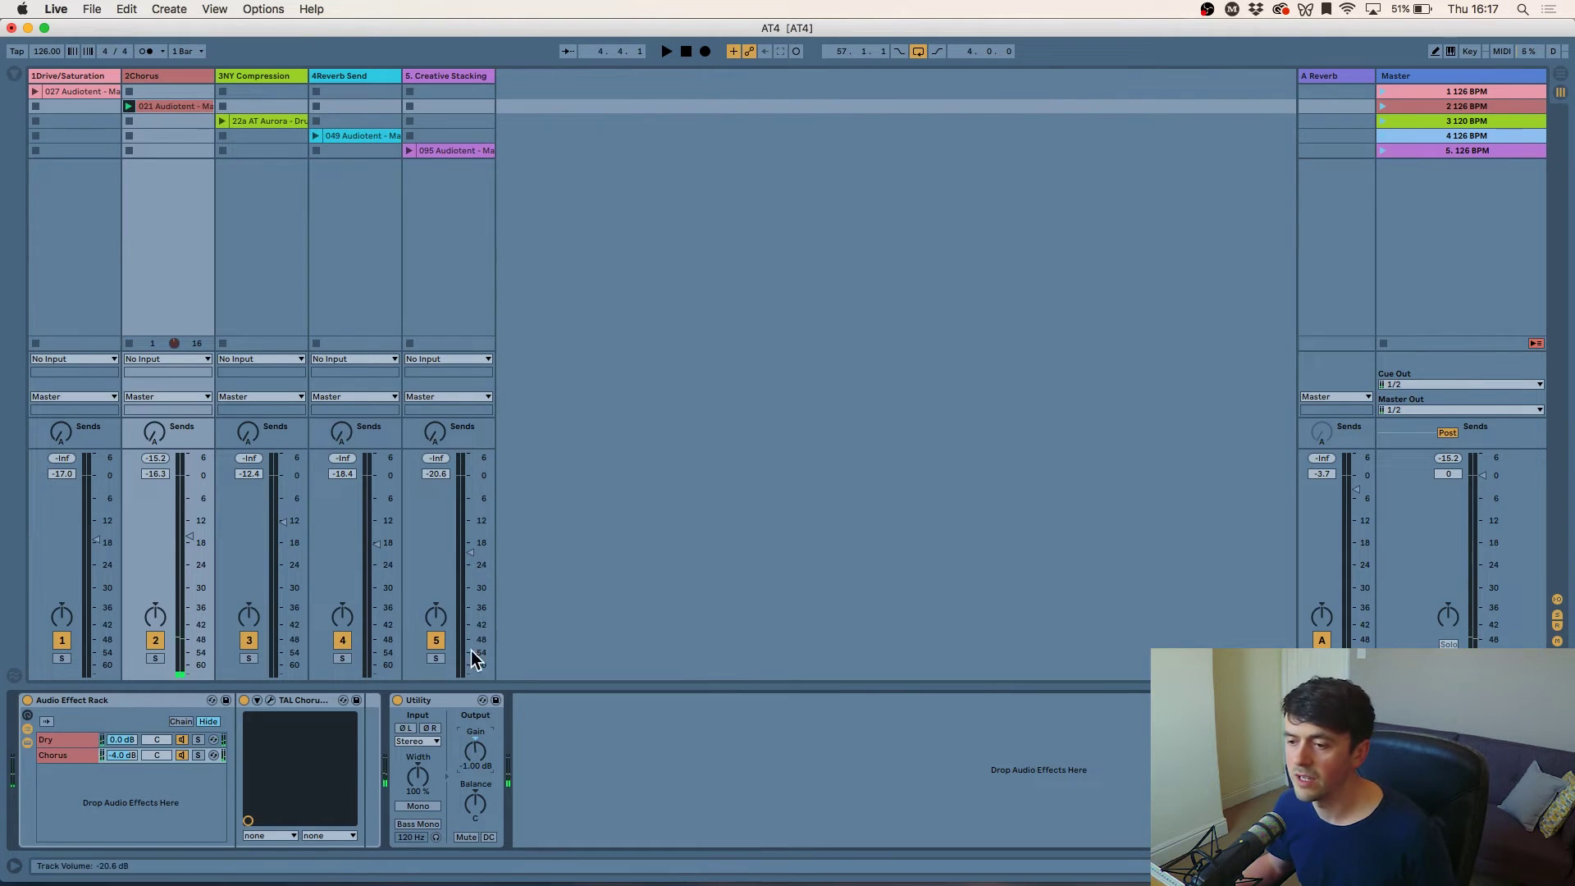
- Select the 3NY Compression track and play the third scene to hear the unprocessed drum loop, ending with playback stopped
click(622, 732)
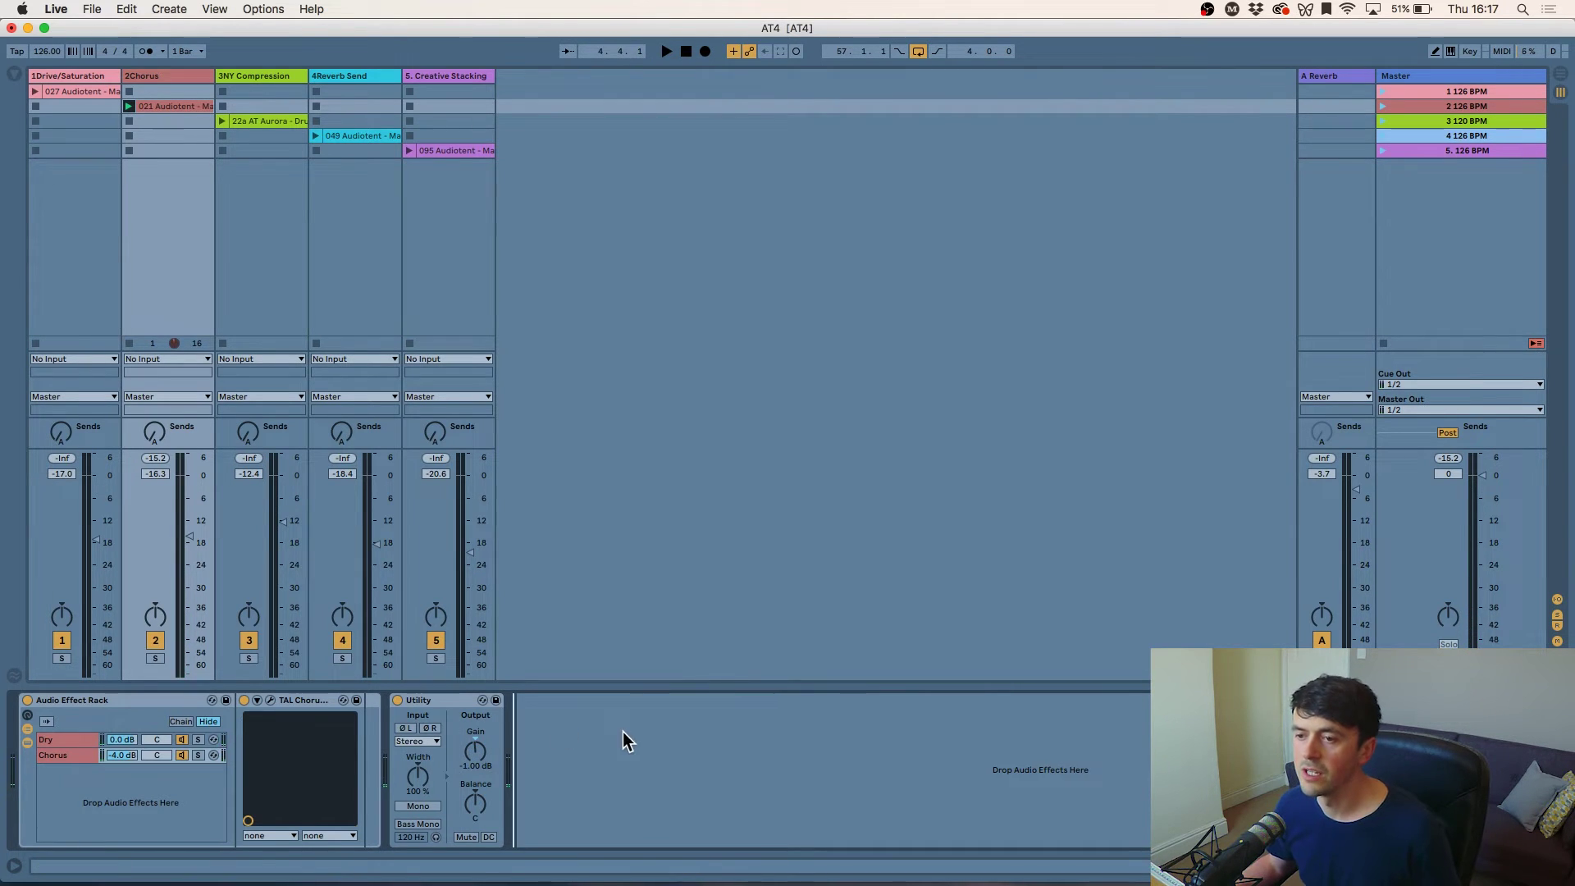
click(257, 72)
click(186, 75)
click(244, 74)
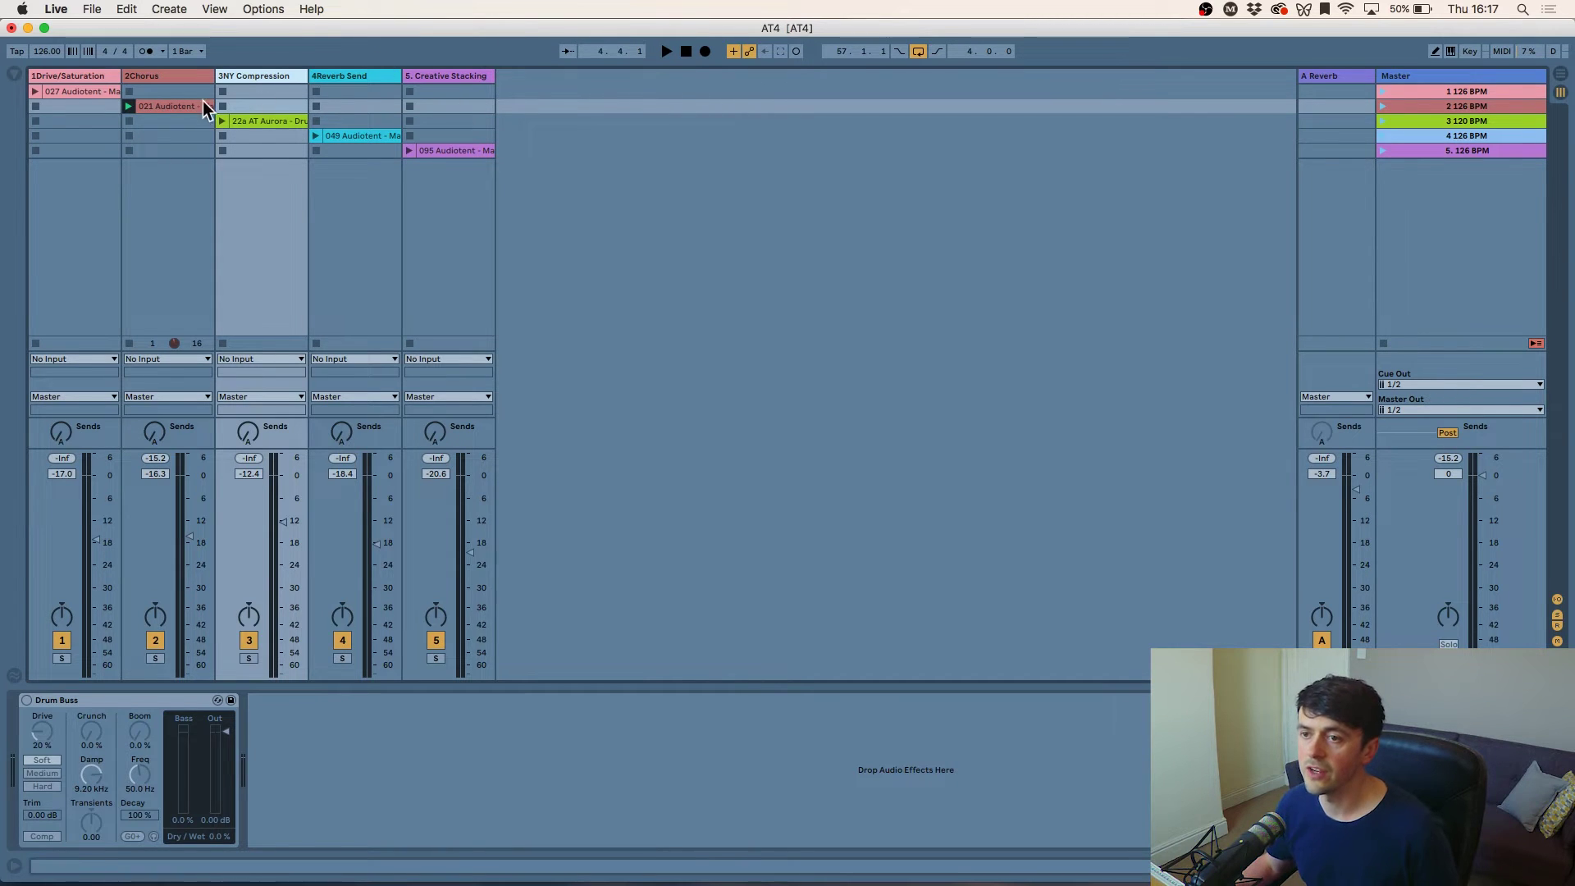
click(1400, 124)
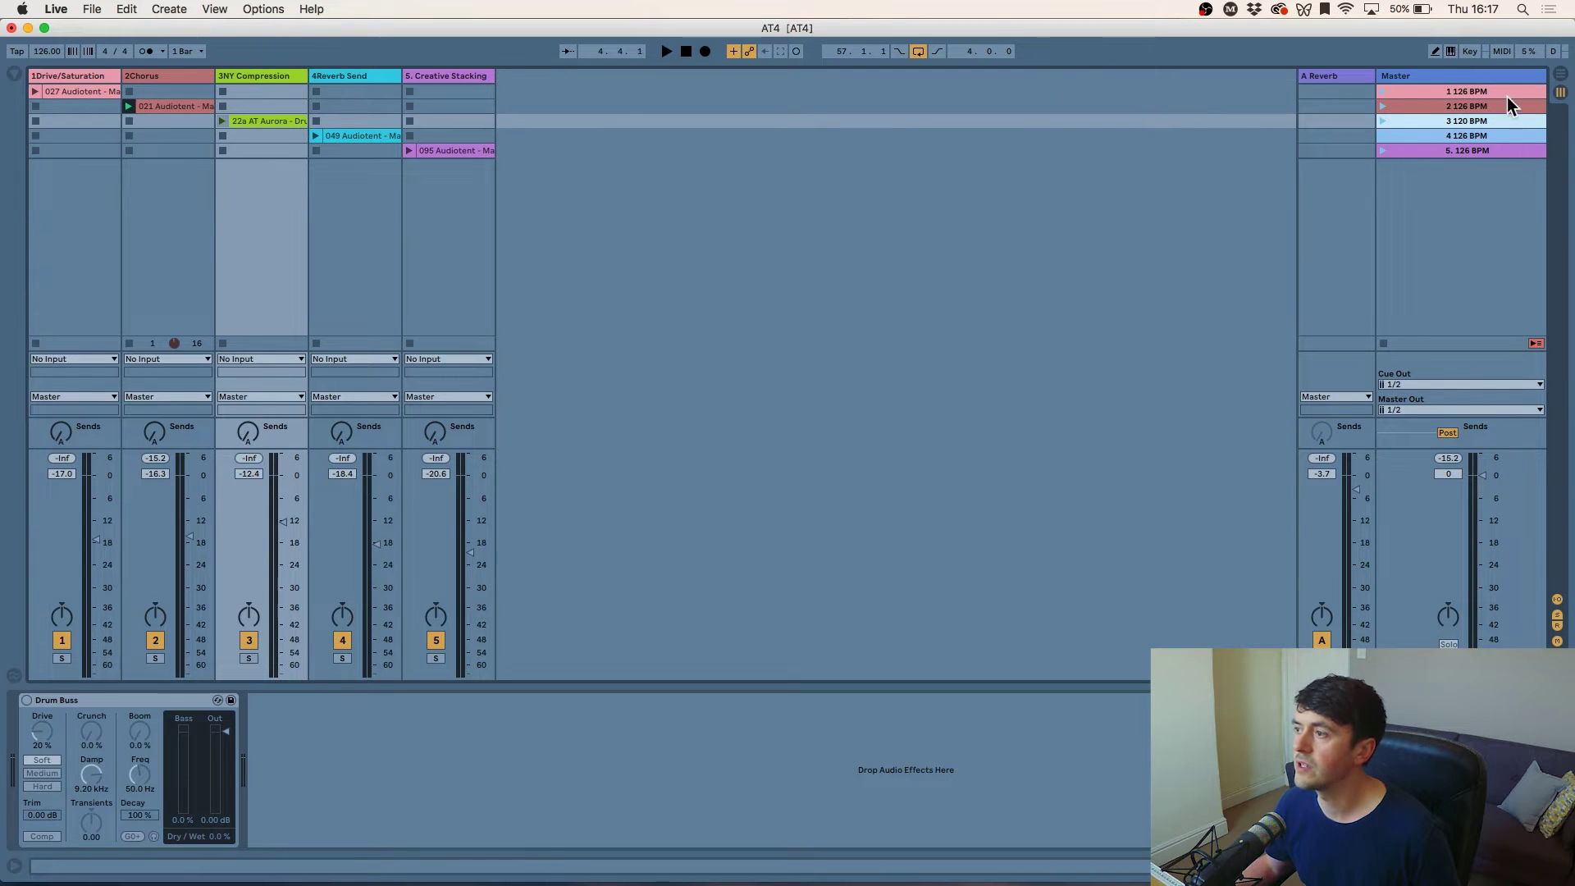
click(1382, 121)
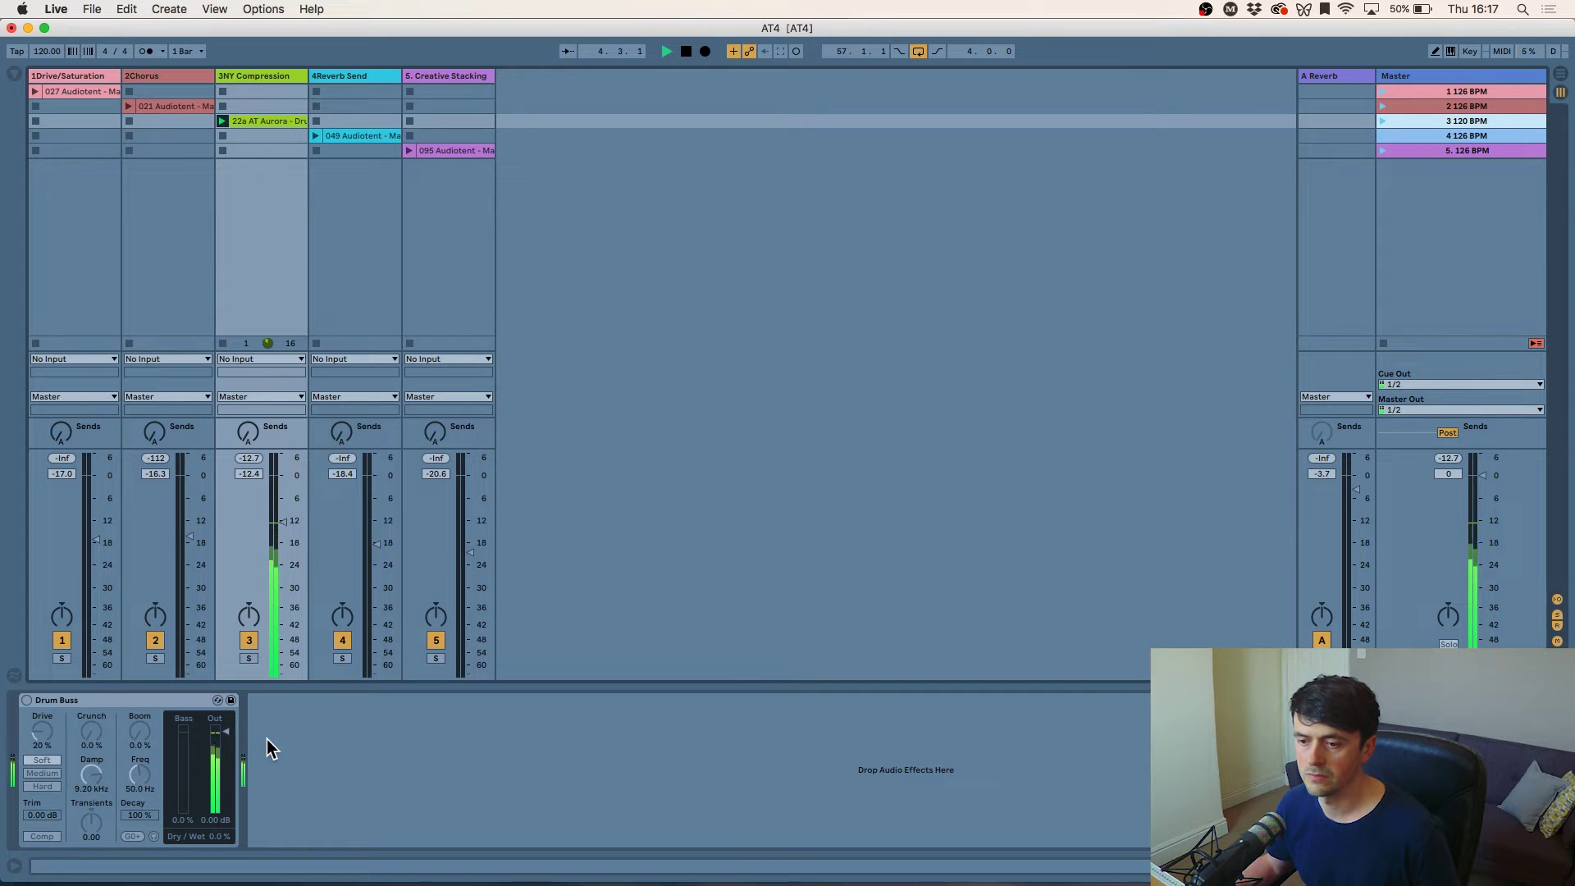
key(space)
- Turn on Drum Buss with its output level at -14.0 dB and Dry/Wet at 100 %
drag(226, 731, 225, 762)
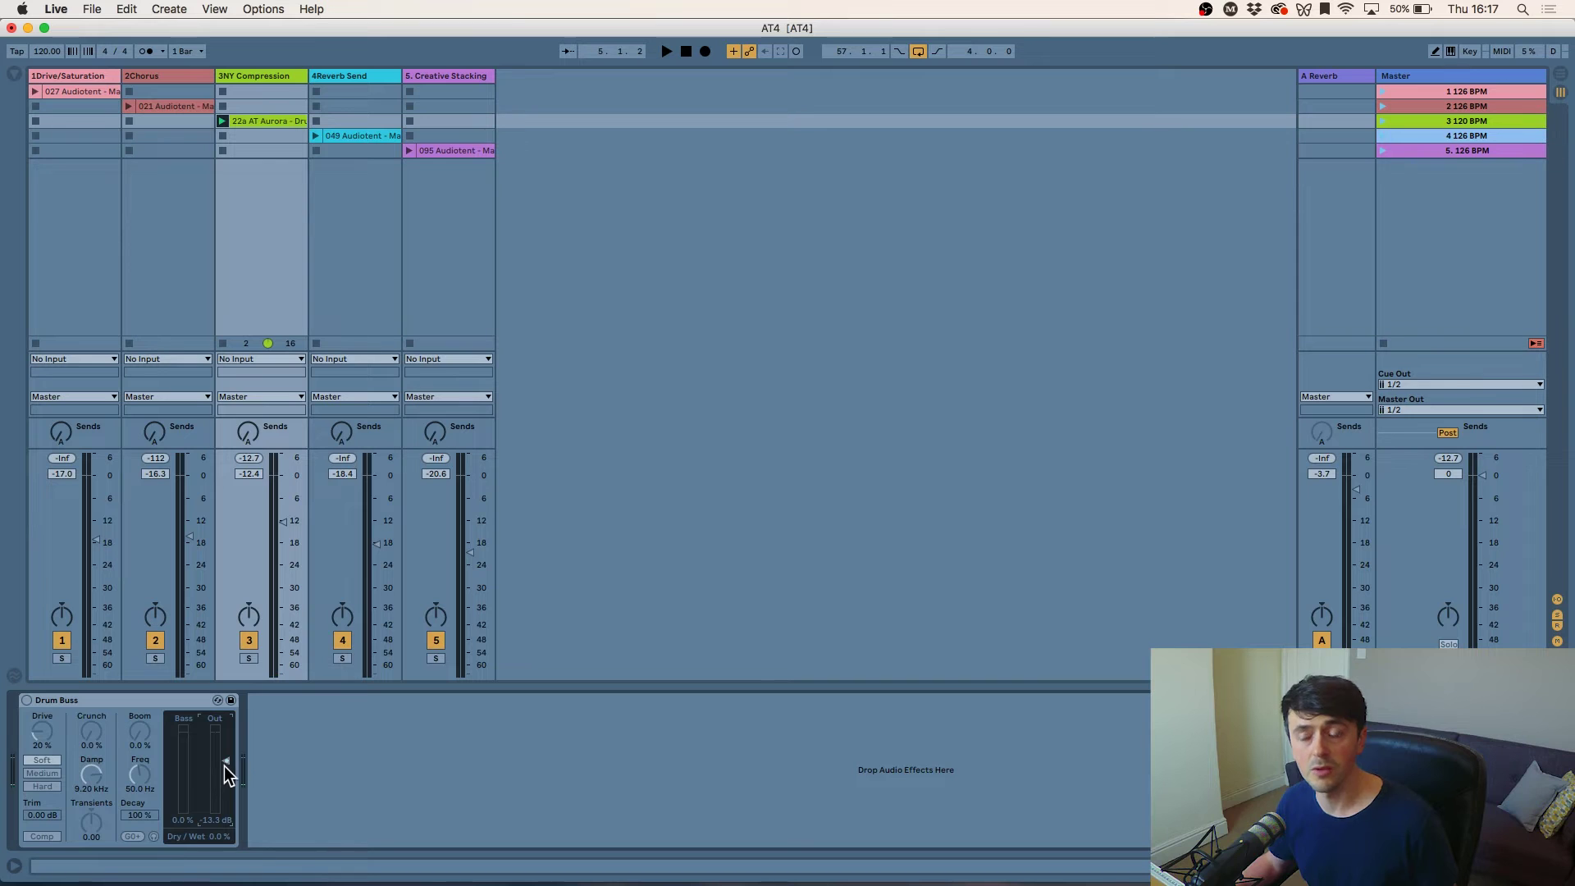
click(27, 699)
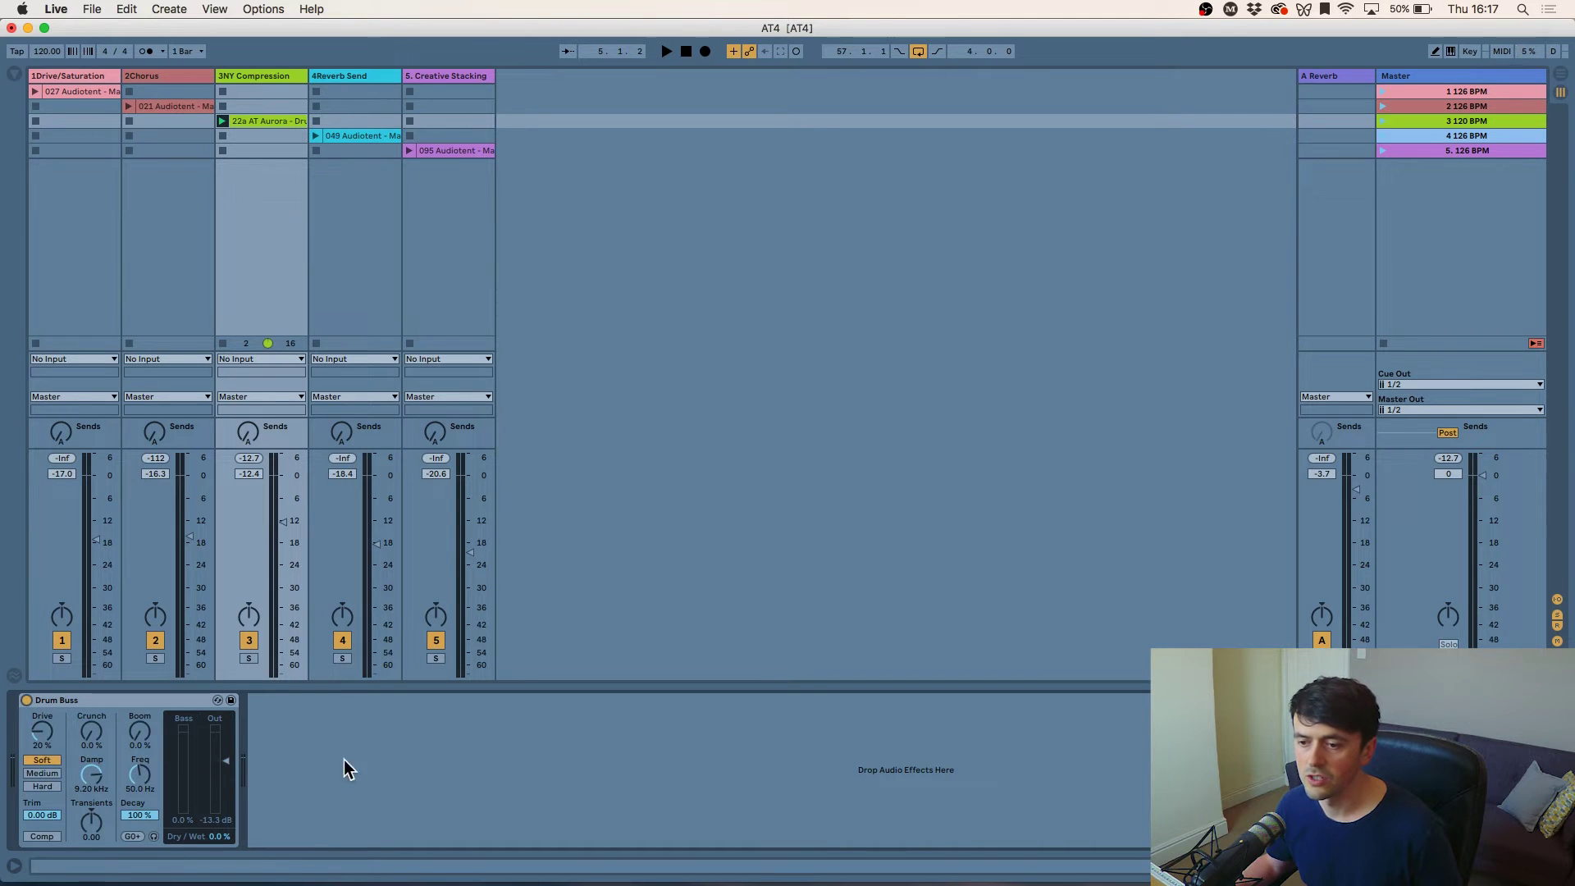
drag(226, 755, 226, 735)
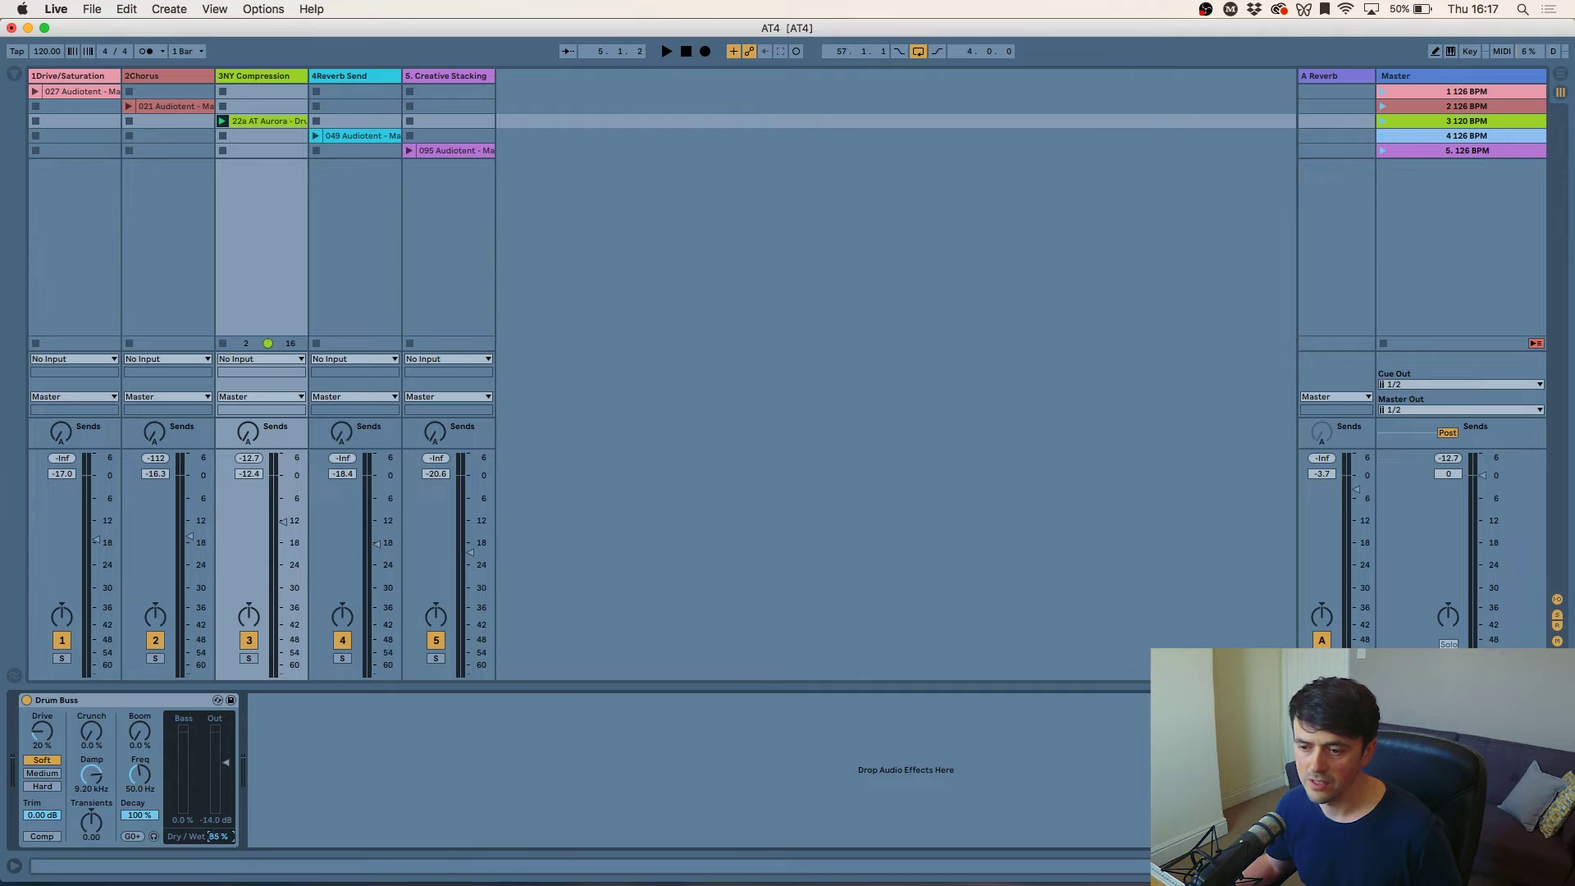
click(330, 710)
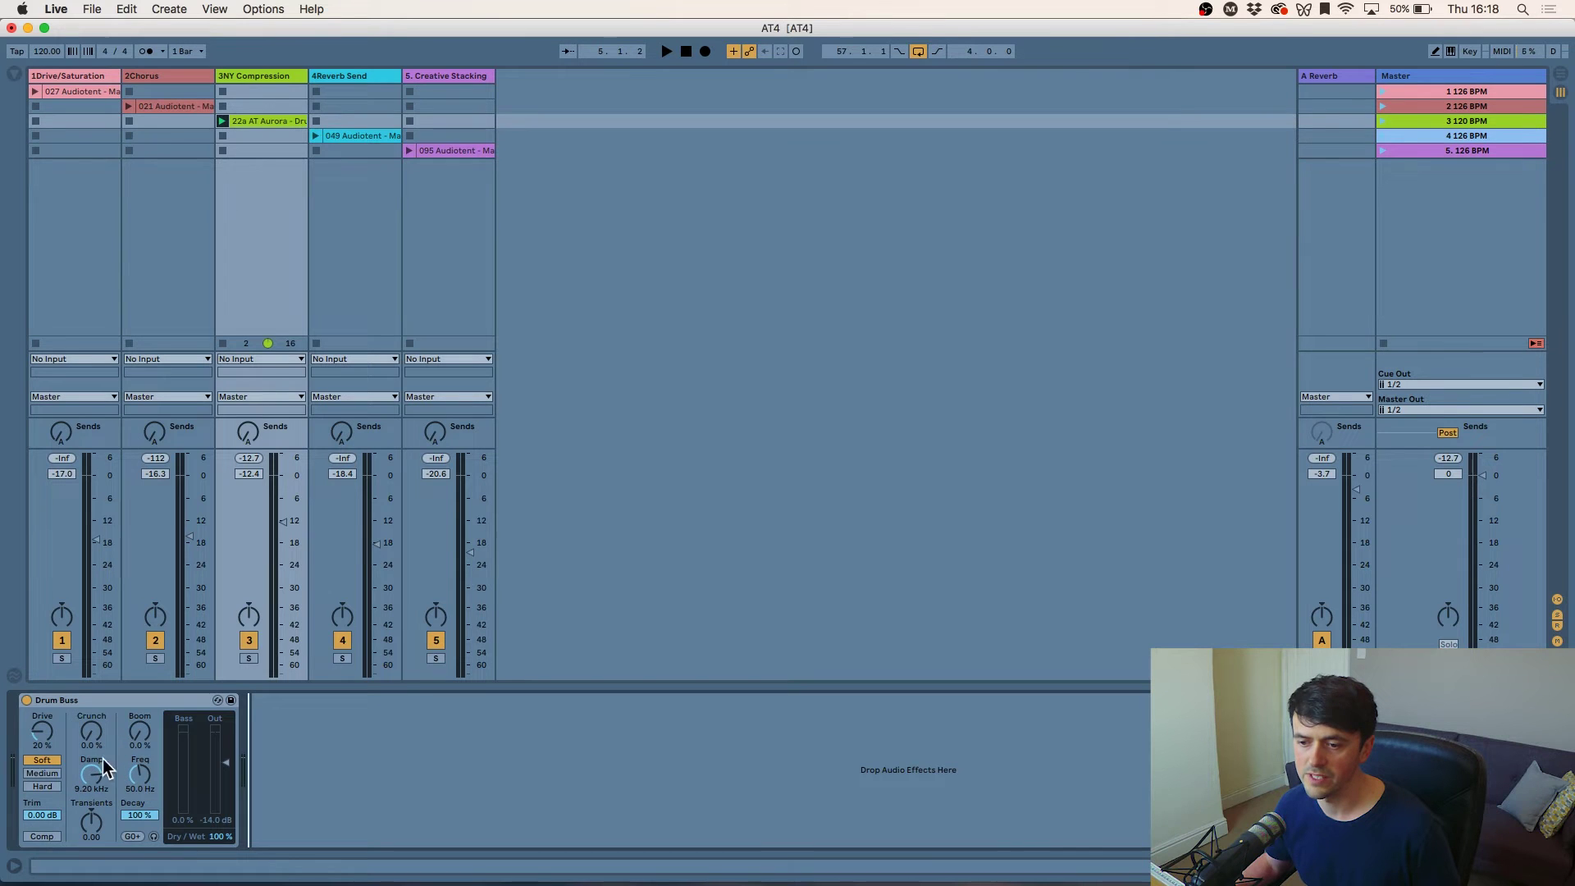
- Set Drum Buss to 74 % drive with Medium distortion and an output of -12.2 dB while the drum loop plays
key(space)
drag(39, 734, 40, 672)
click(42, 774)
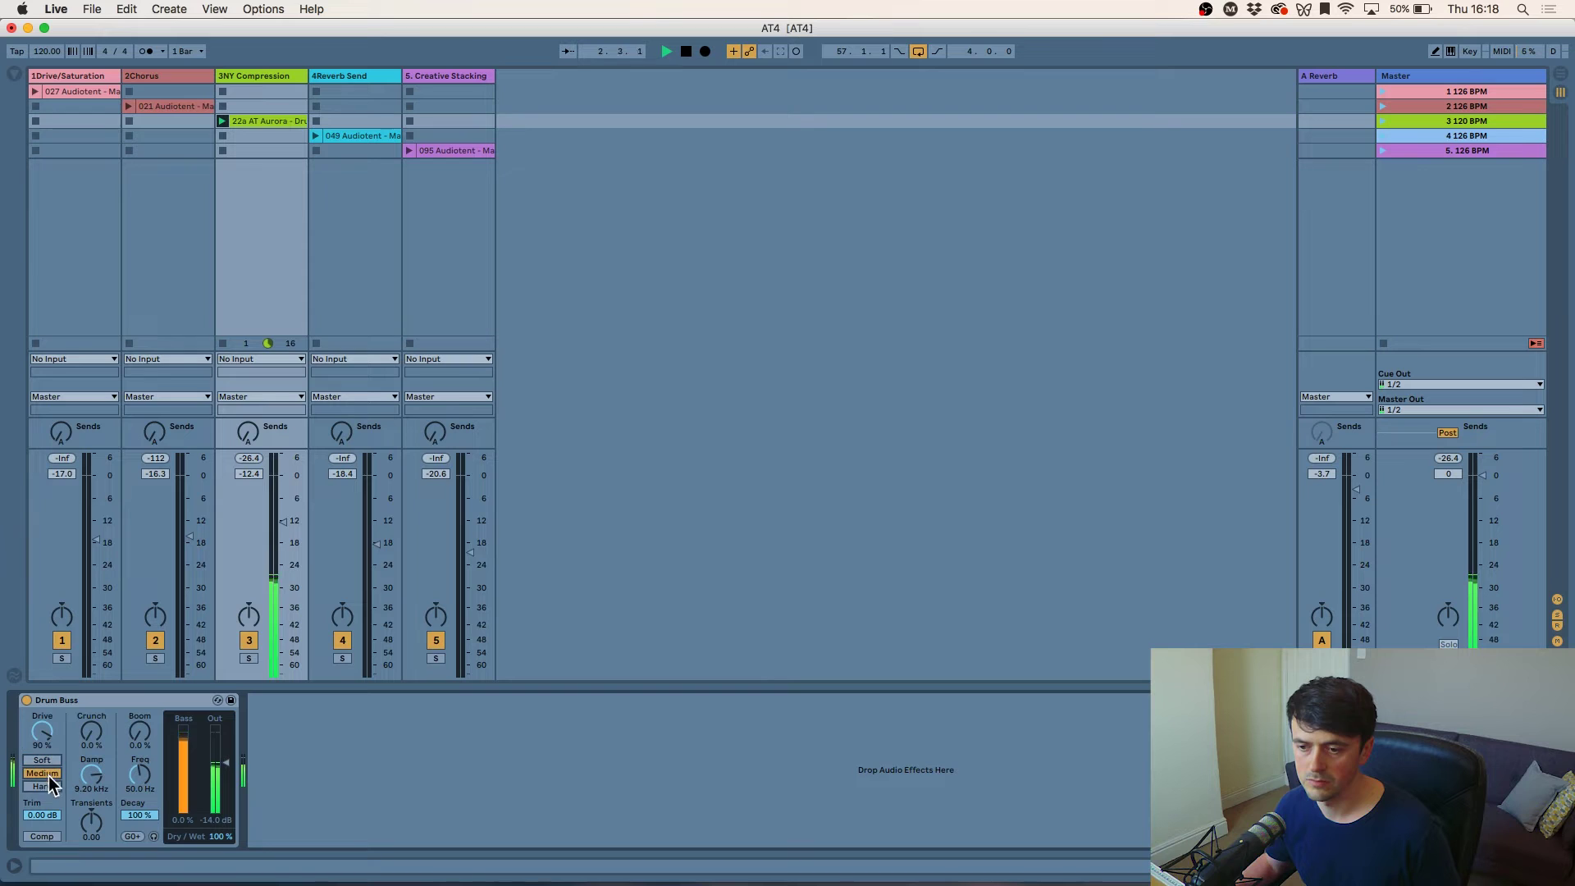
click(43, 785)
drag(46, 737, 42, 733)
click(43, 773)
drag(227, 762, 227, 756)
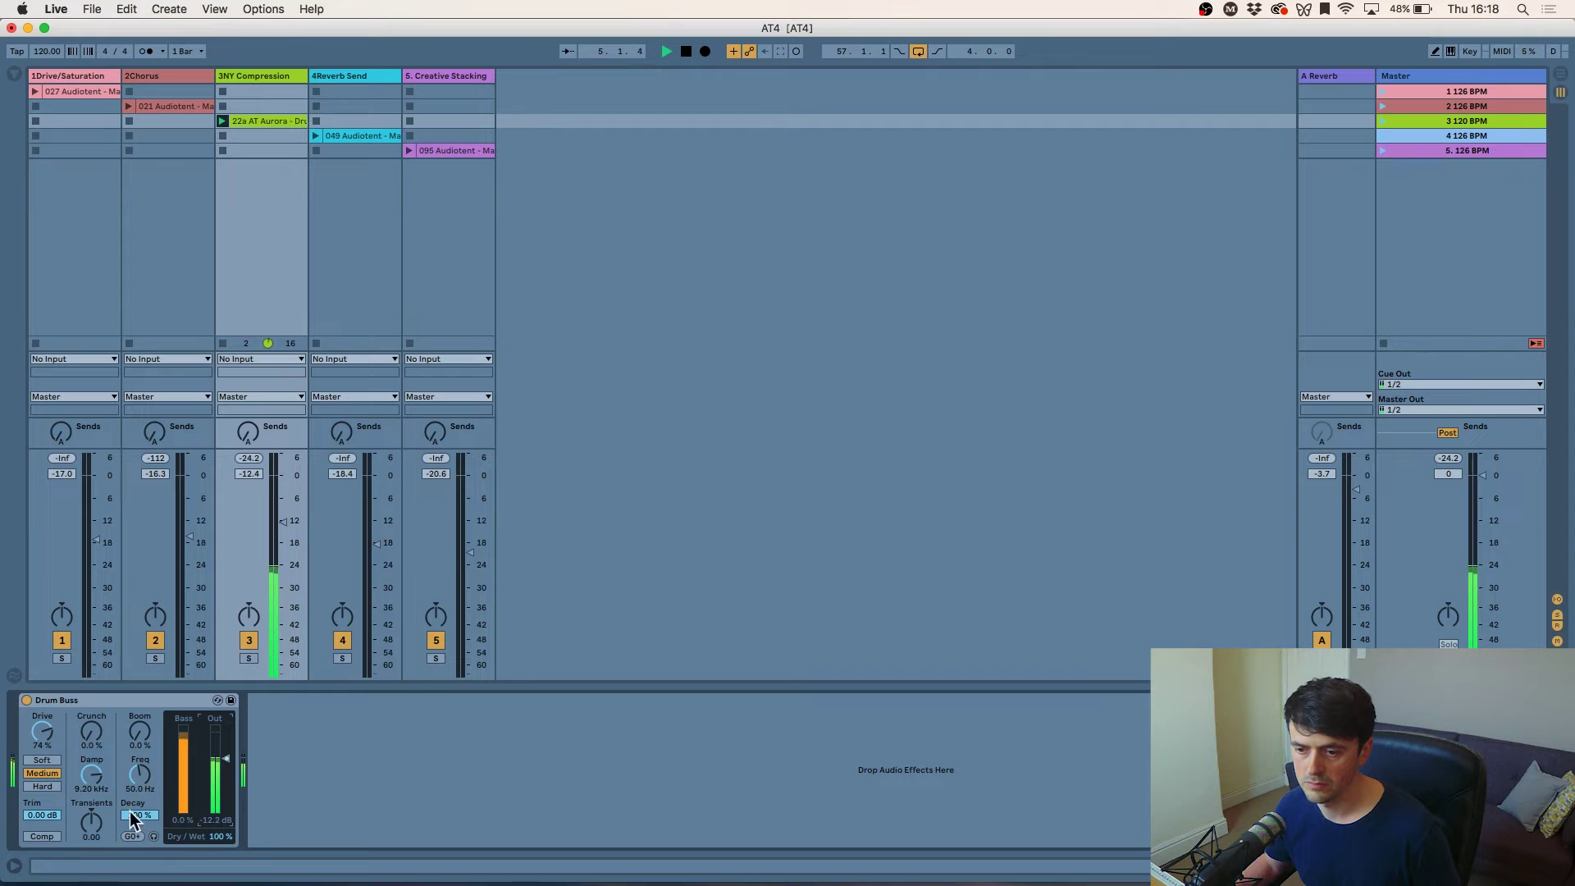
- Enable the Drum Buss compressor, set trim to -0.94 dB, drive to 88 %, crunch to 39 % and transients to -0.16, and raise the output
click(41, 836)
drag(42, 815, 43, 845)
drag(227, 758, 227, 751)
drag(53, 746, 53, 722)
drag(45, 812, 93, 848)
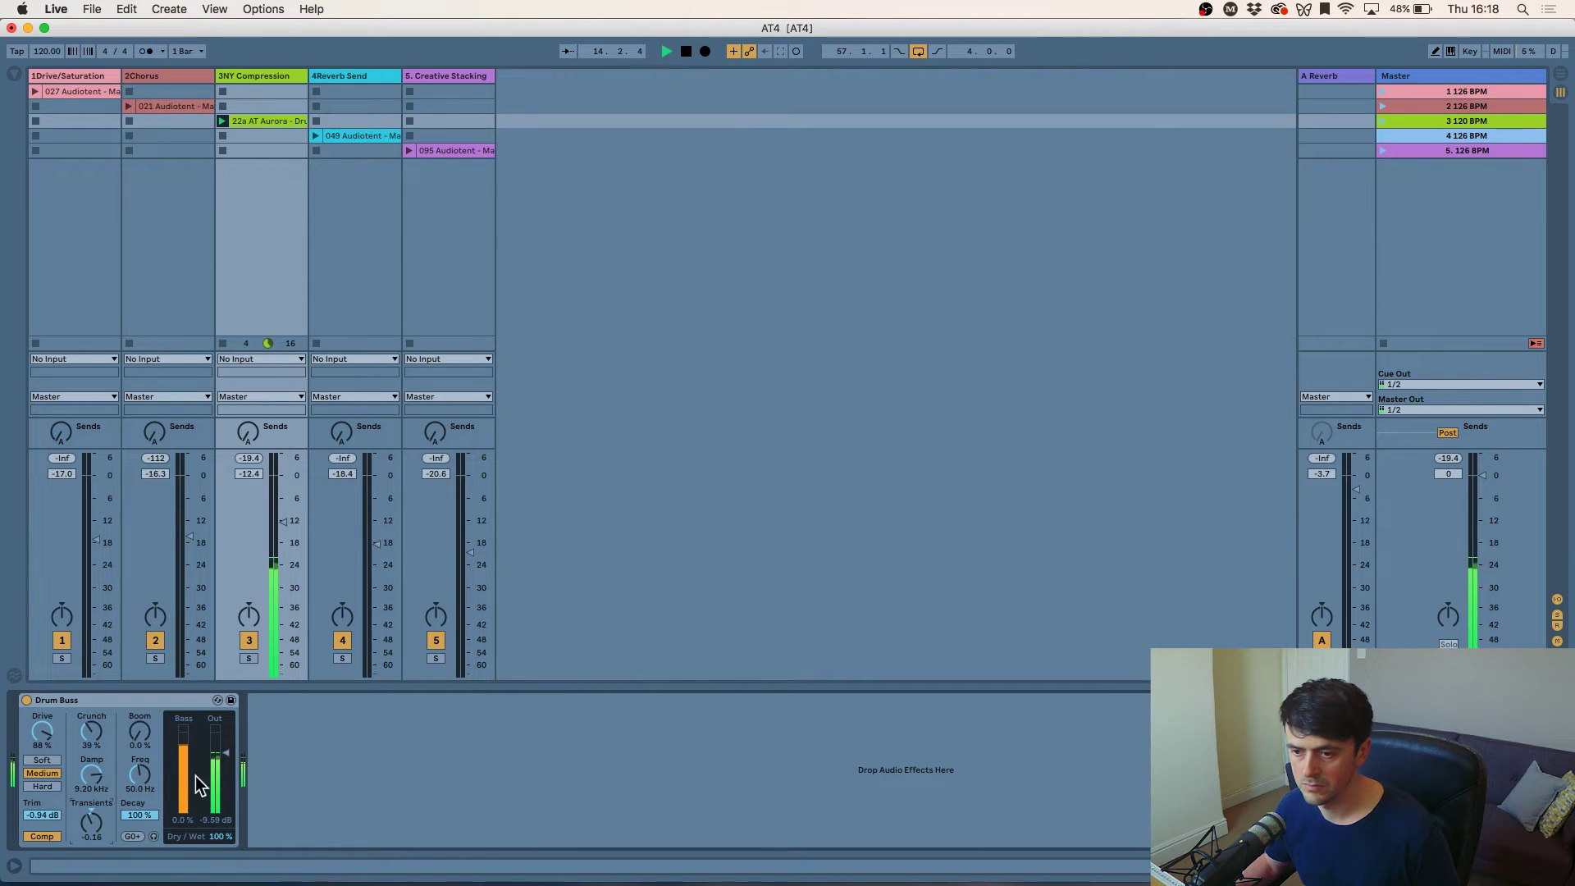
- Try the Drum Buss drive at 100 % and audition the distortion types, returning to Medium and 88 % drive
drag(43, 733, 43, 730)
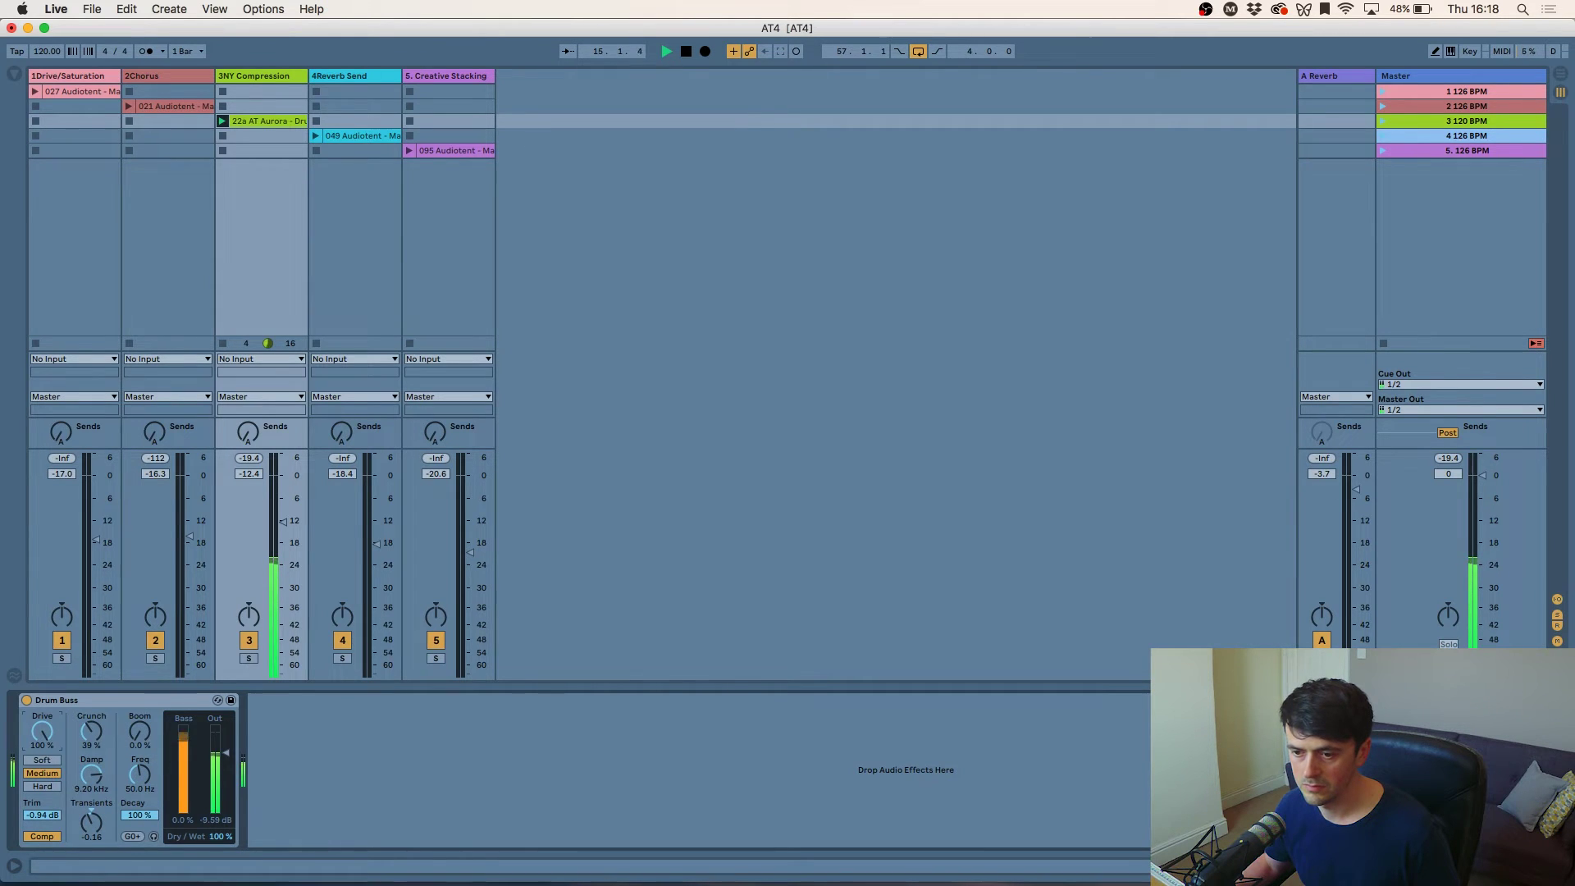
click(46, 780)
click(43, 773)
drag(43, 736, 43, 742)
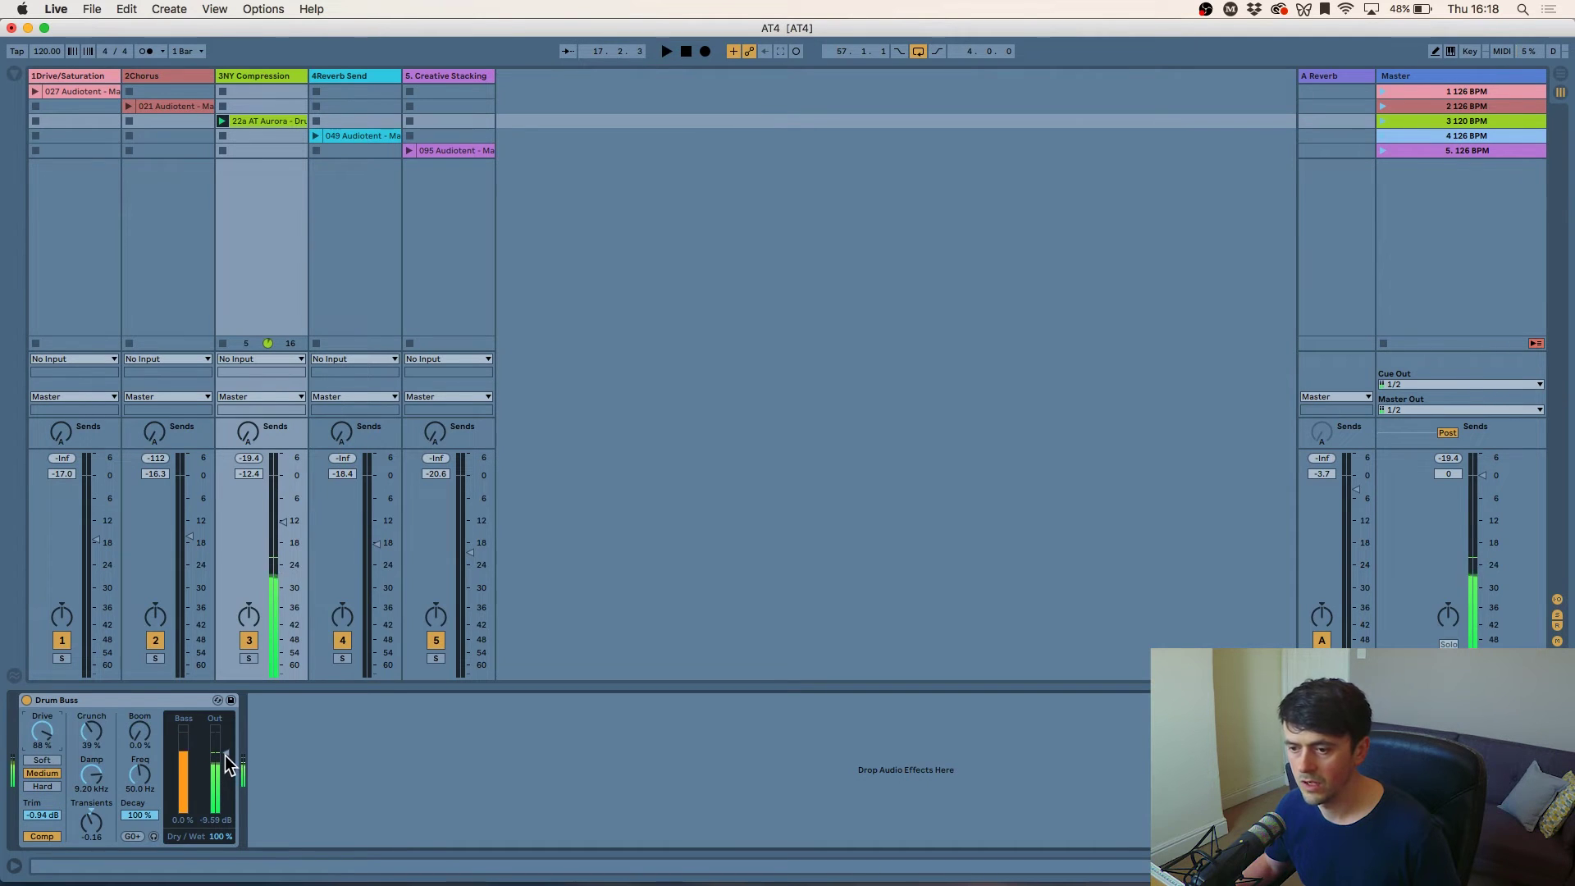
- Set the Drum Buss output to -9.22 dB and Dry/Wet to 0.0 %, comparing the drums with the device bypassed and enabled
mouse_move(223, 824)
mouse_down()
mouse_move(223, 853)
mouse_move(223, 823)
mouse_up()
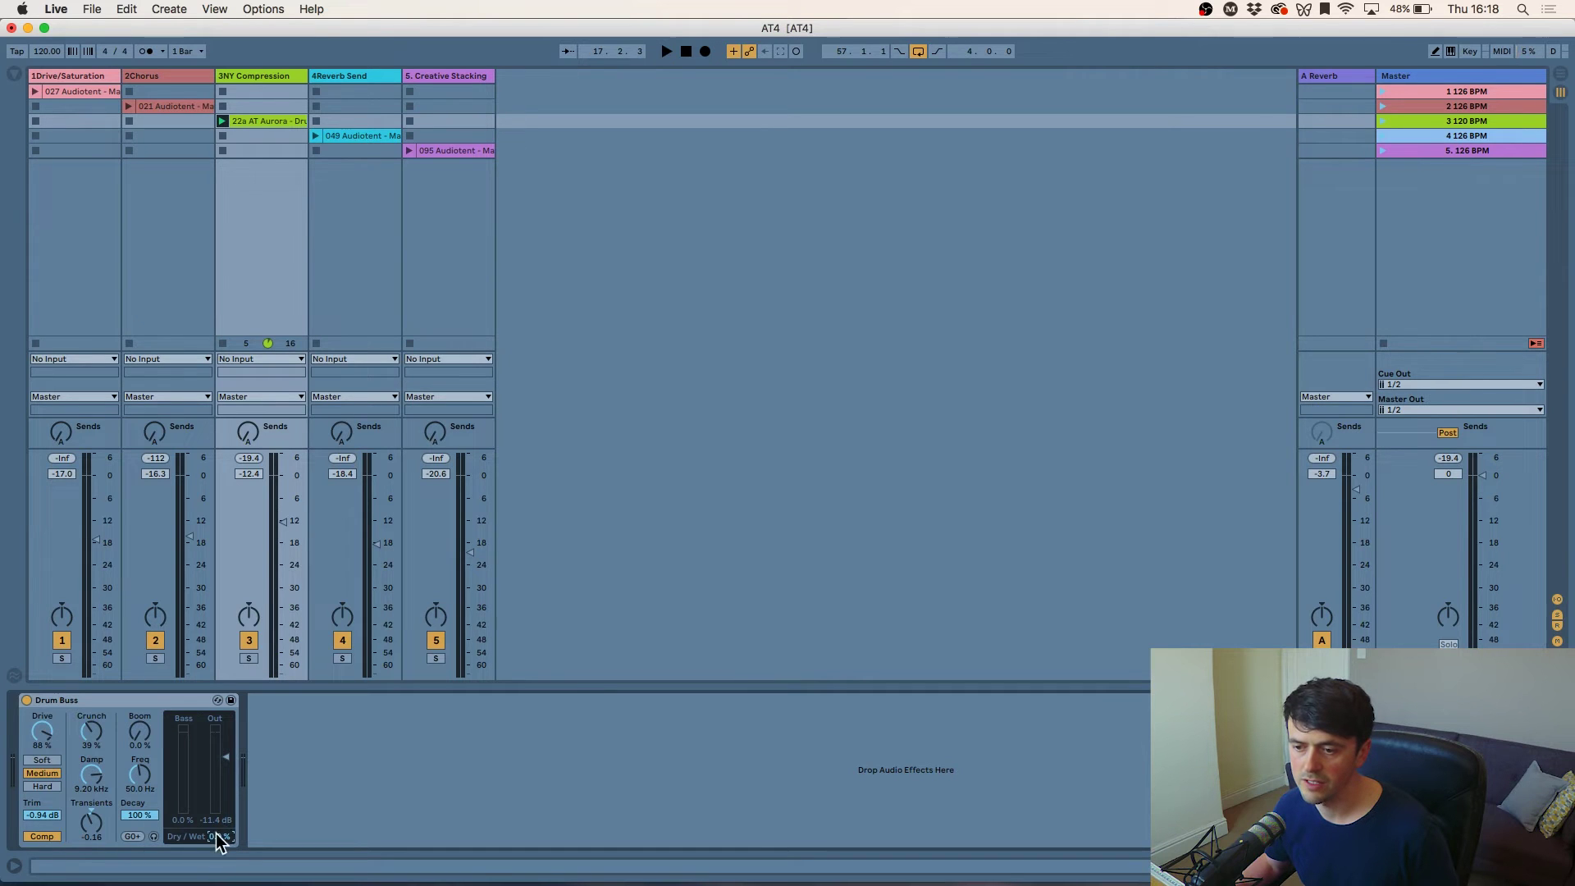
key(space)
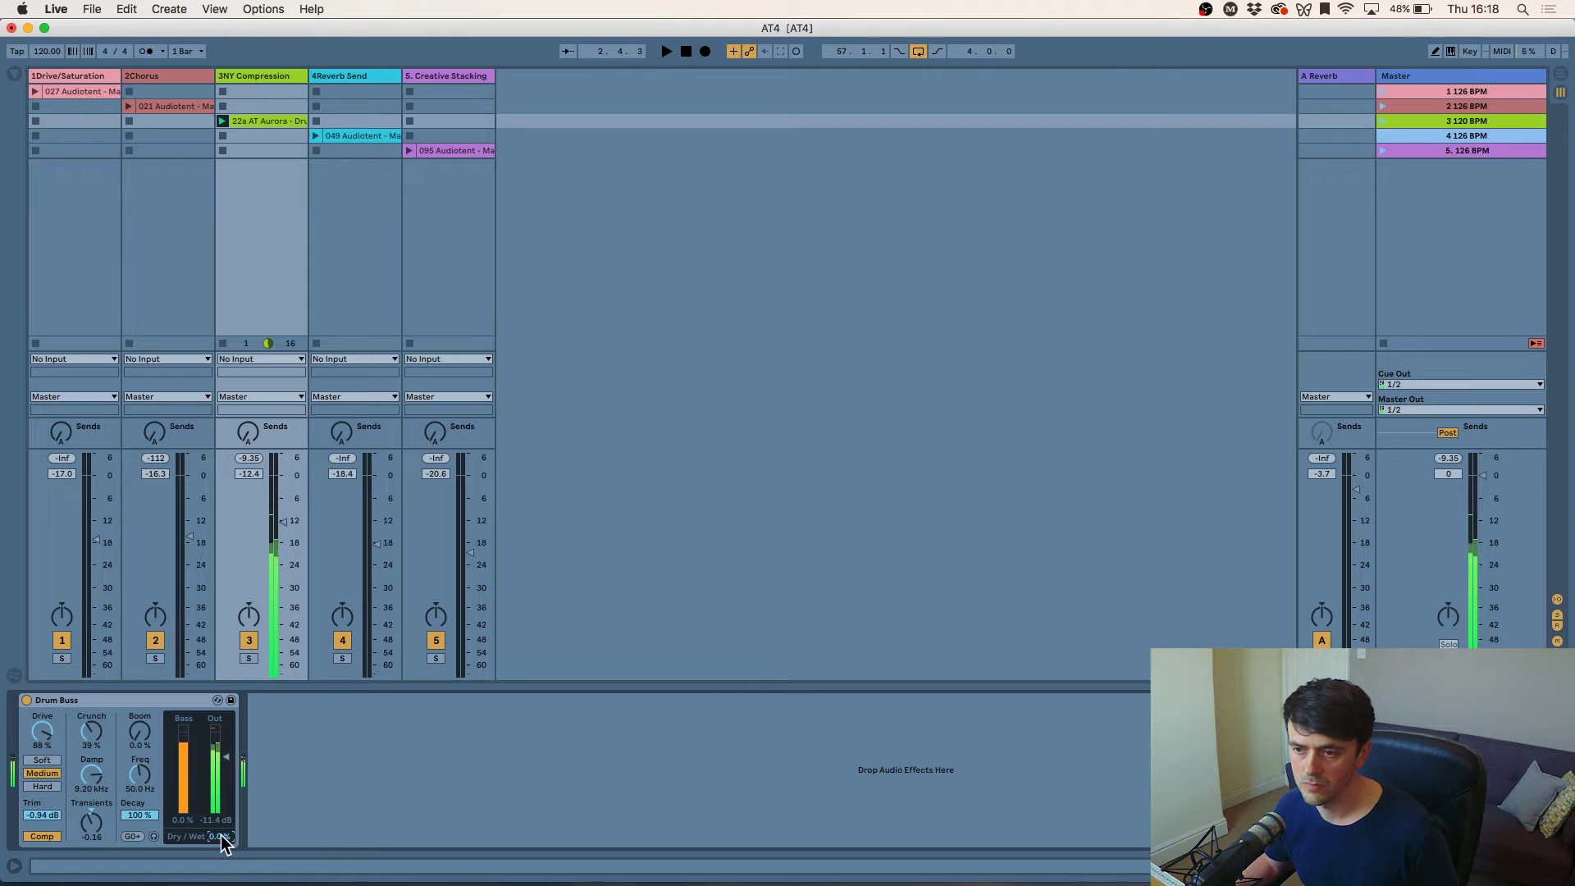
drag(220, 834, 228, 760)
key(space)
click(27, 701)
key(space)
click(26, 700)
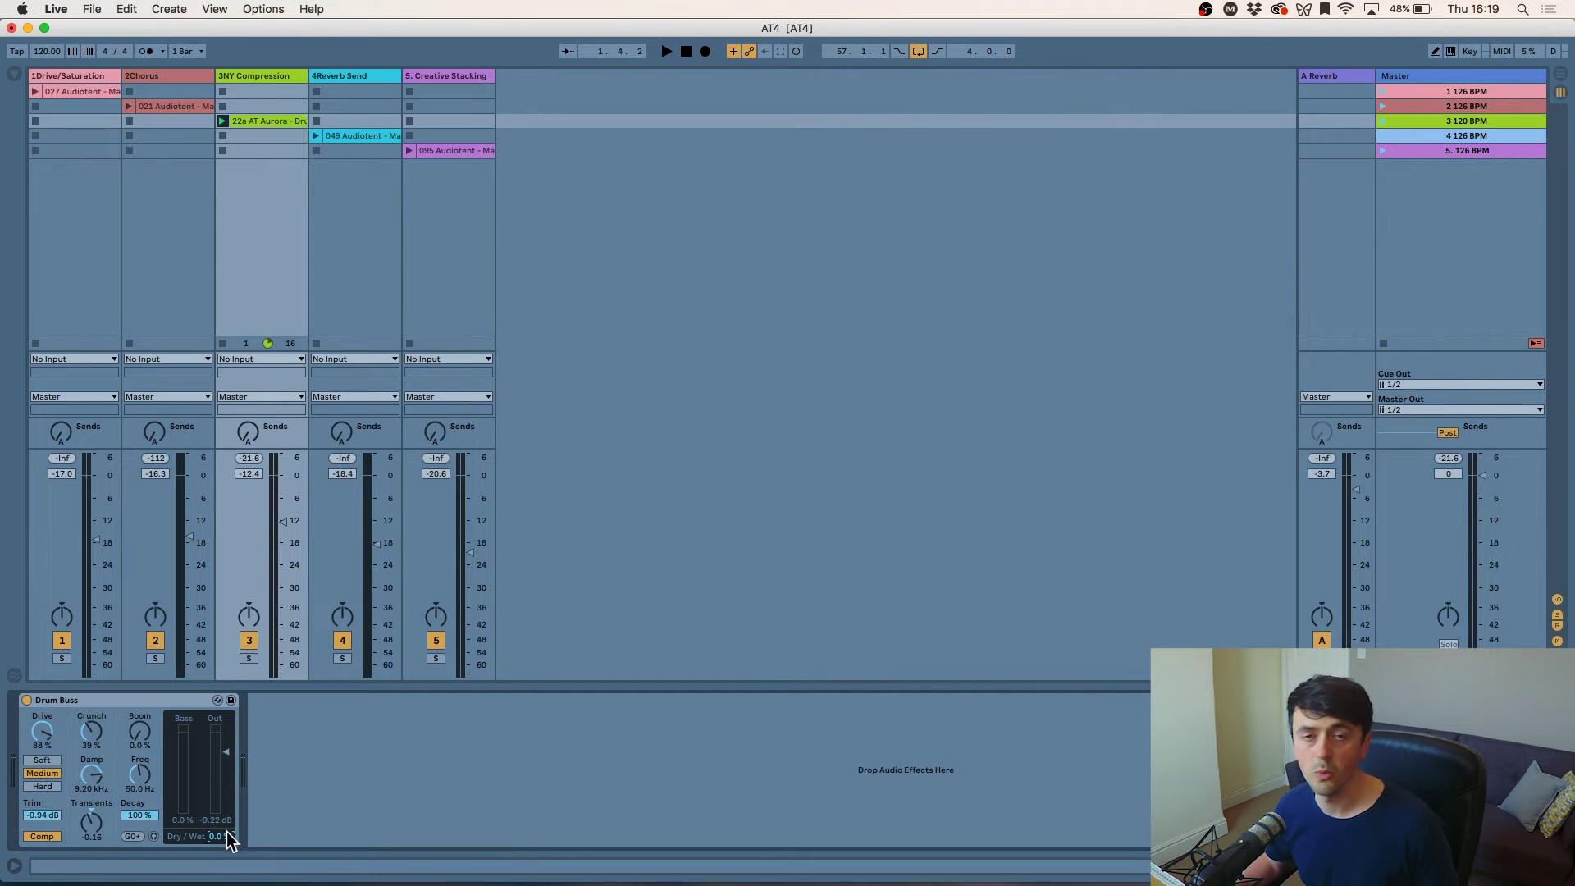
- Raise the Drum Buss Dry/Wet in stages to 40 % during playback, ending with playback stopped
text(20)
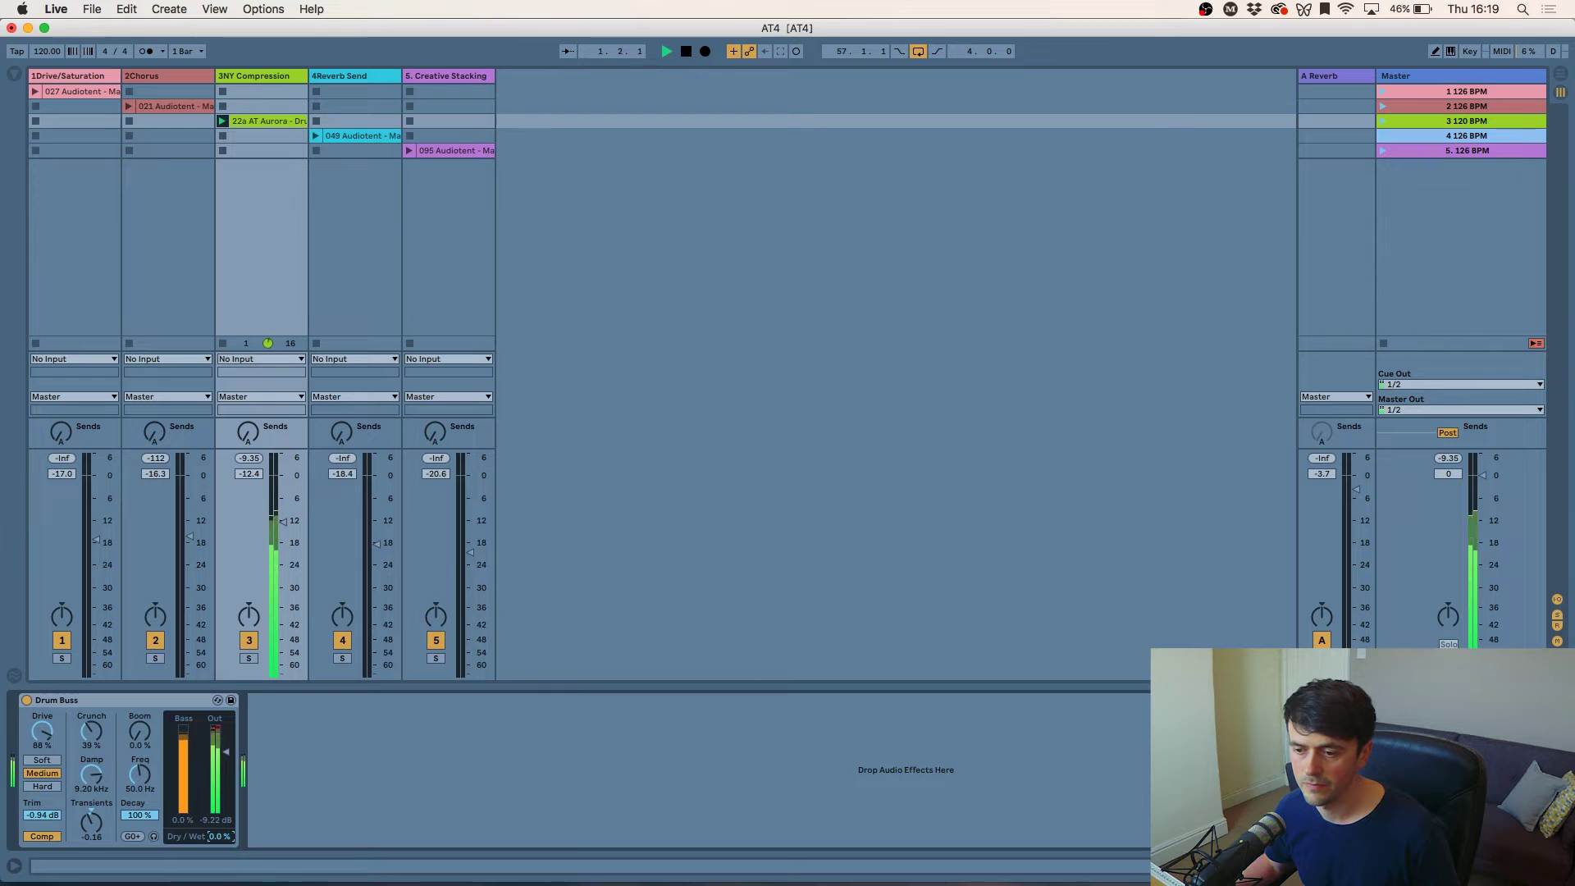
key(Return)
text(39)
key(Return)
text(40)
key(Return)
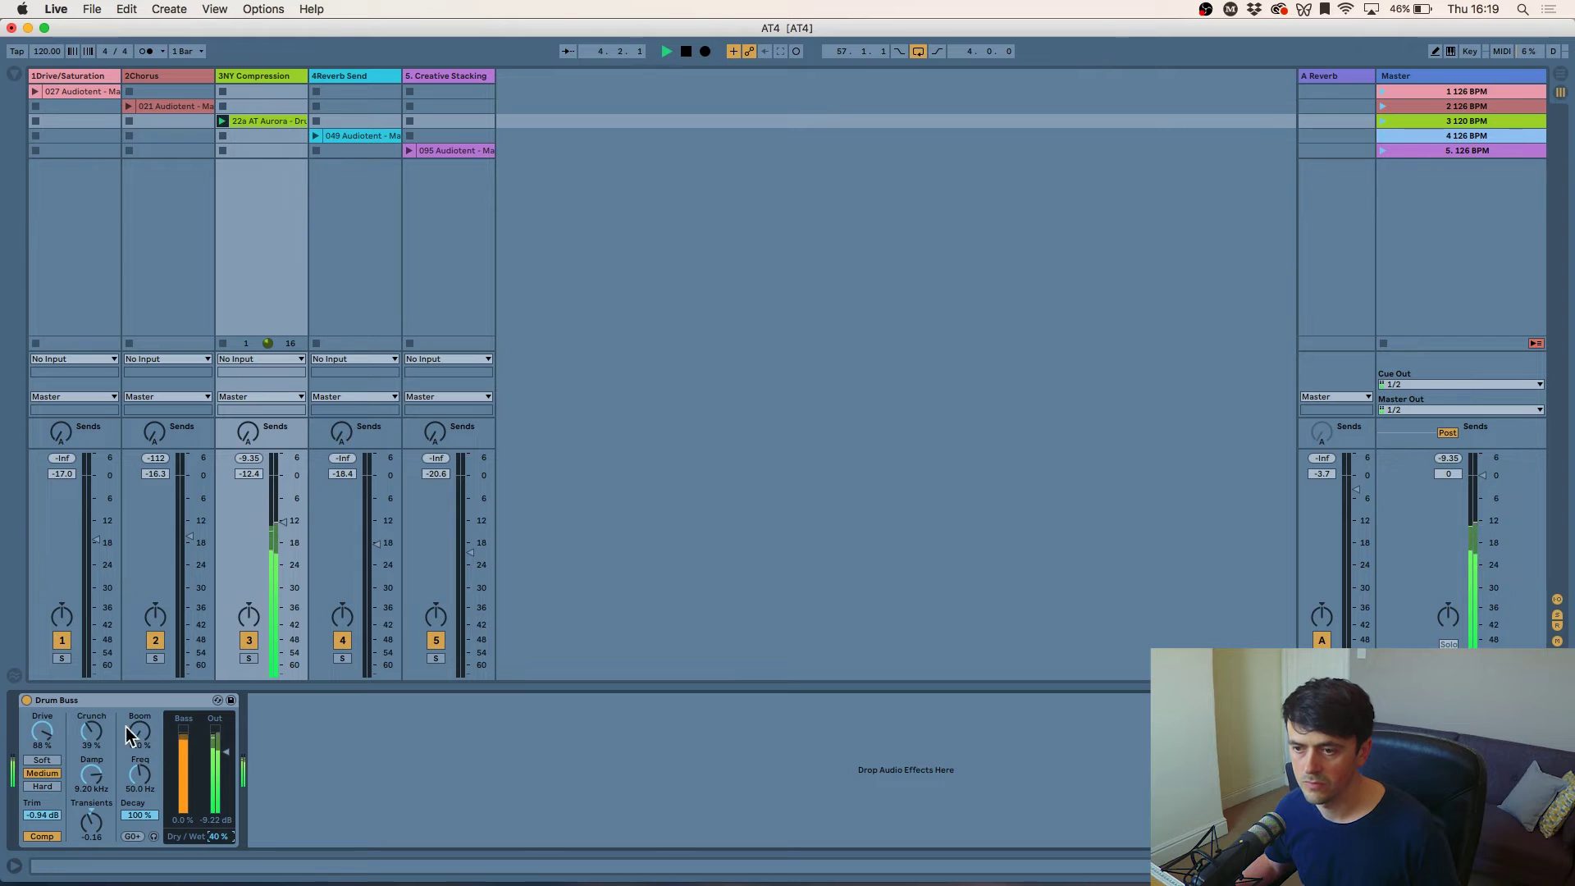
key(space)
- Play the drum loop and compare it with Drum Buss bypassed and enabled, ending with playback stopped
click(81, 702)
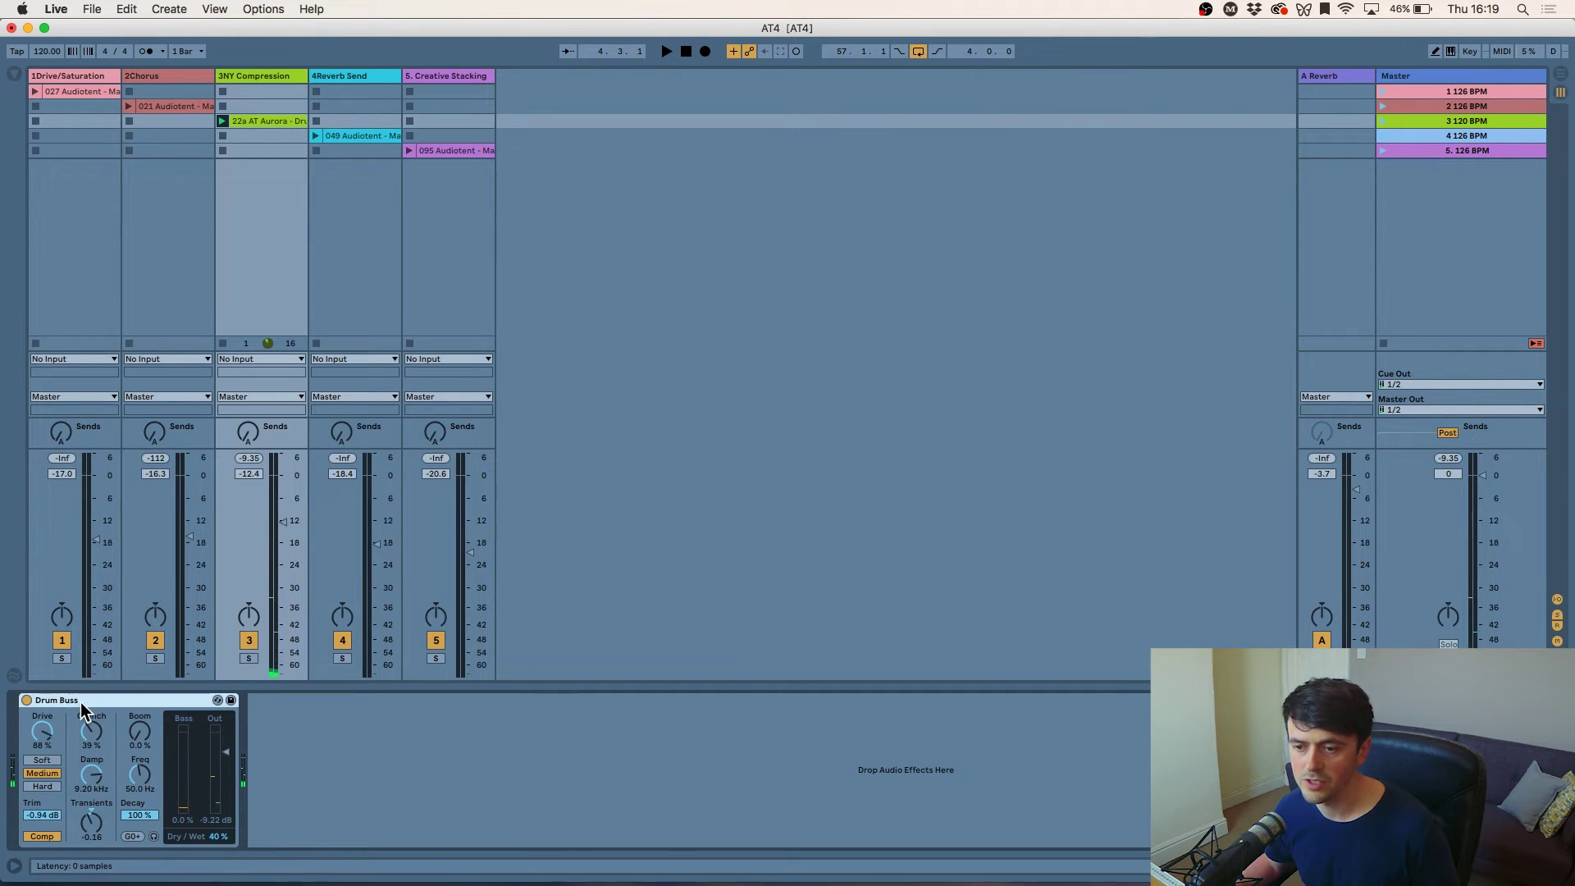
key(space)
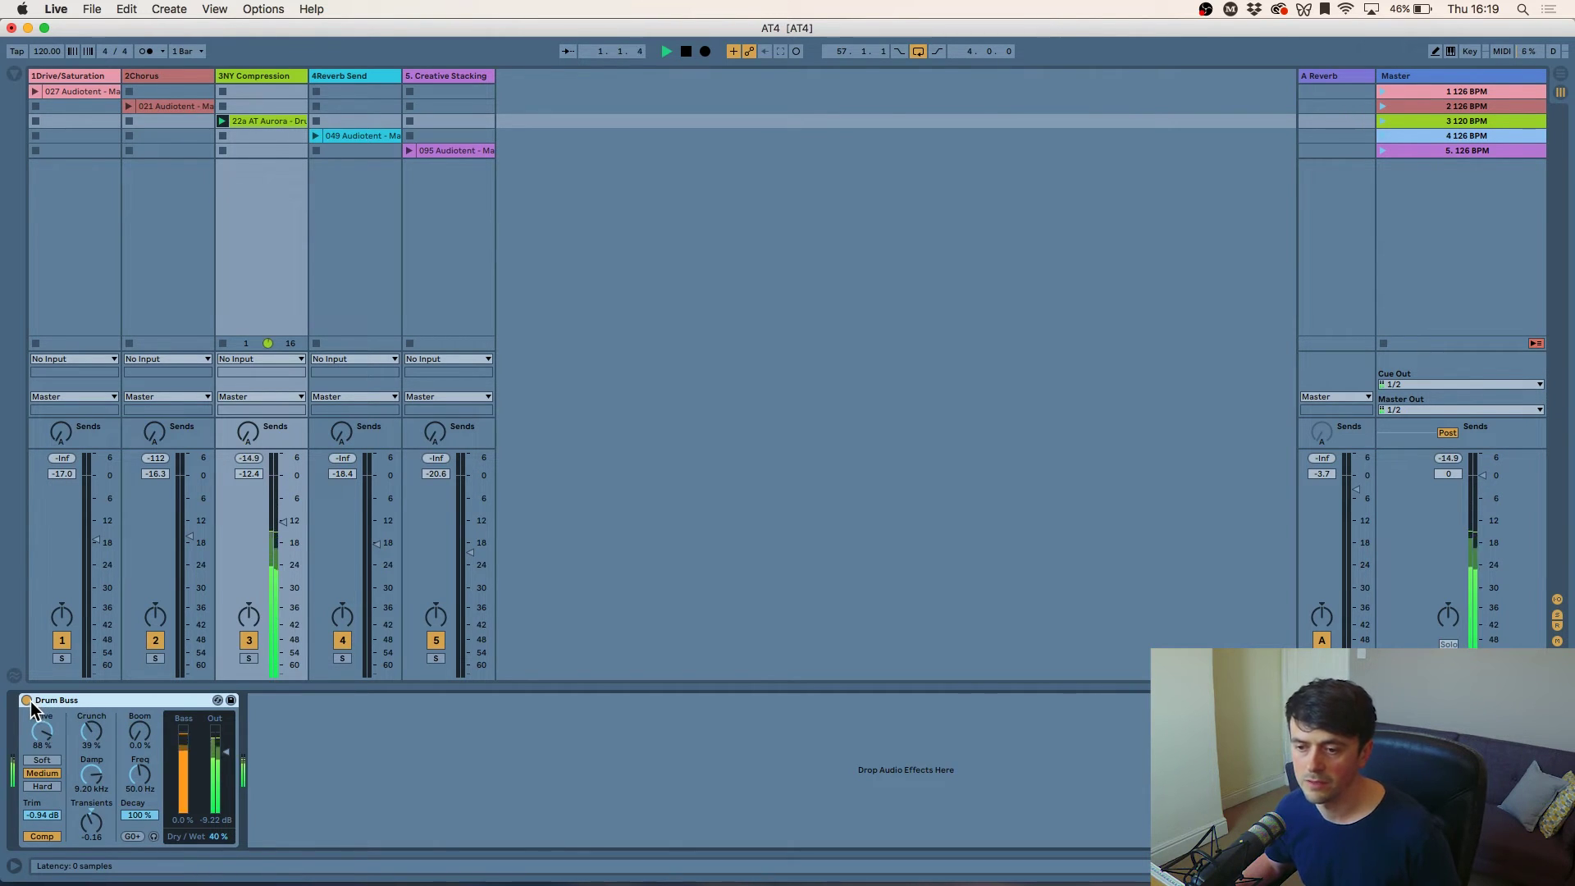
click(27, 700)
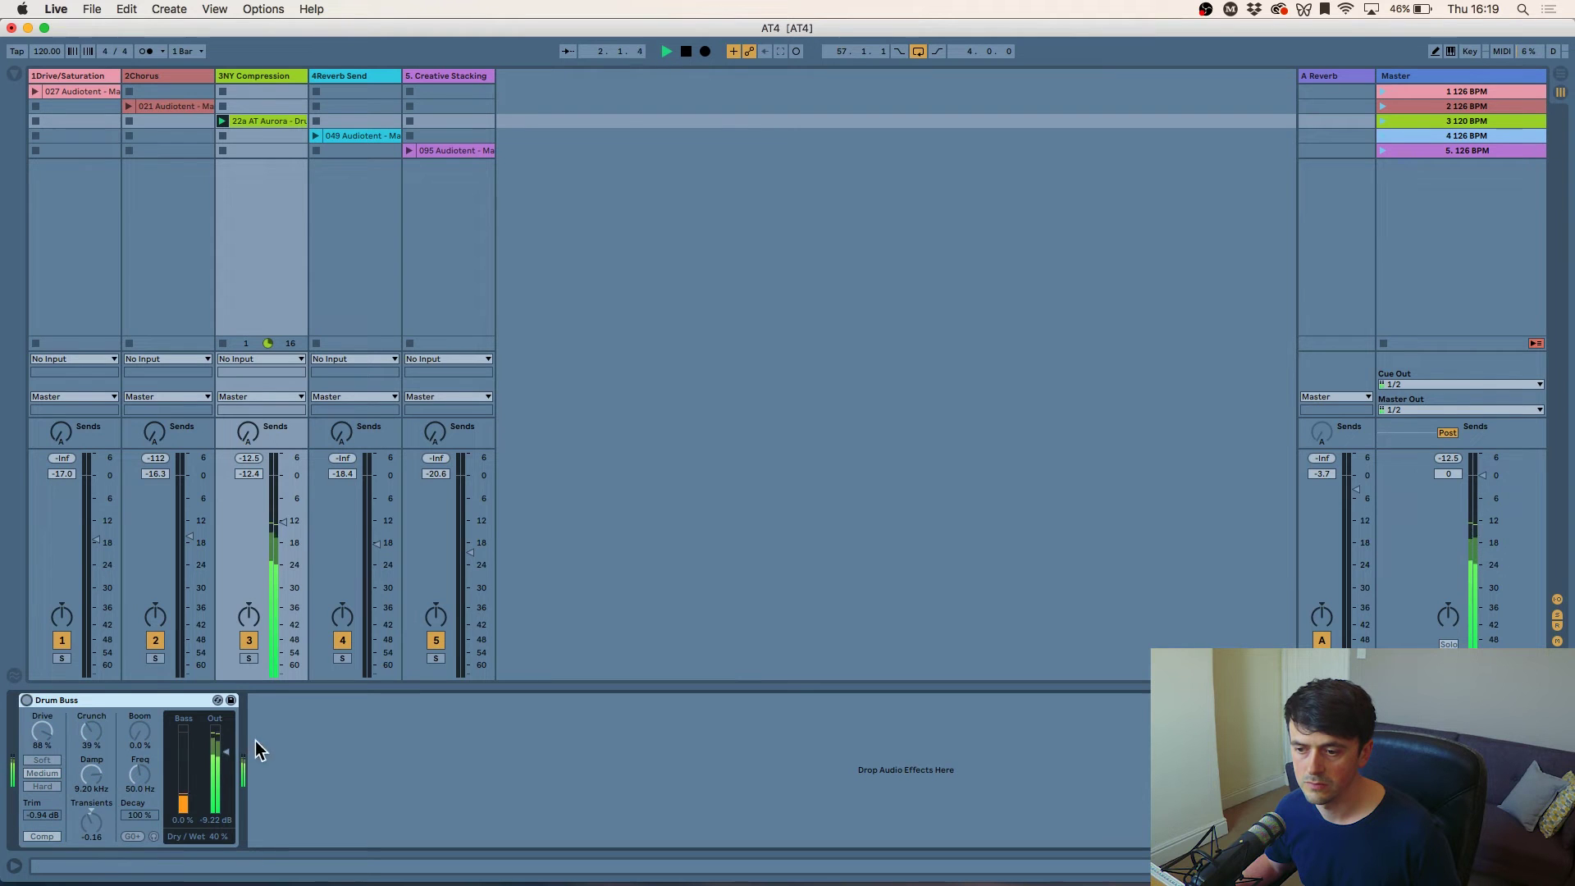
click(27, 701)
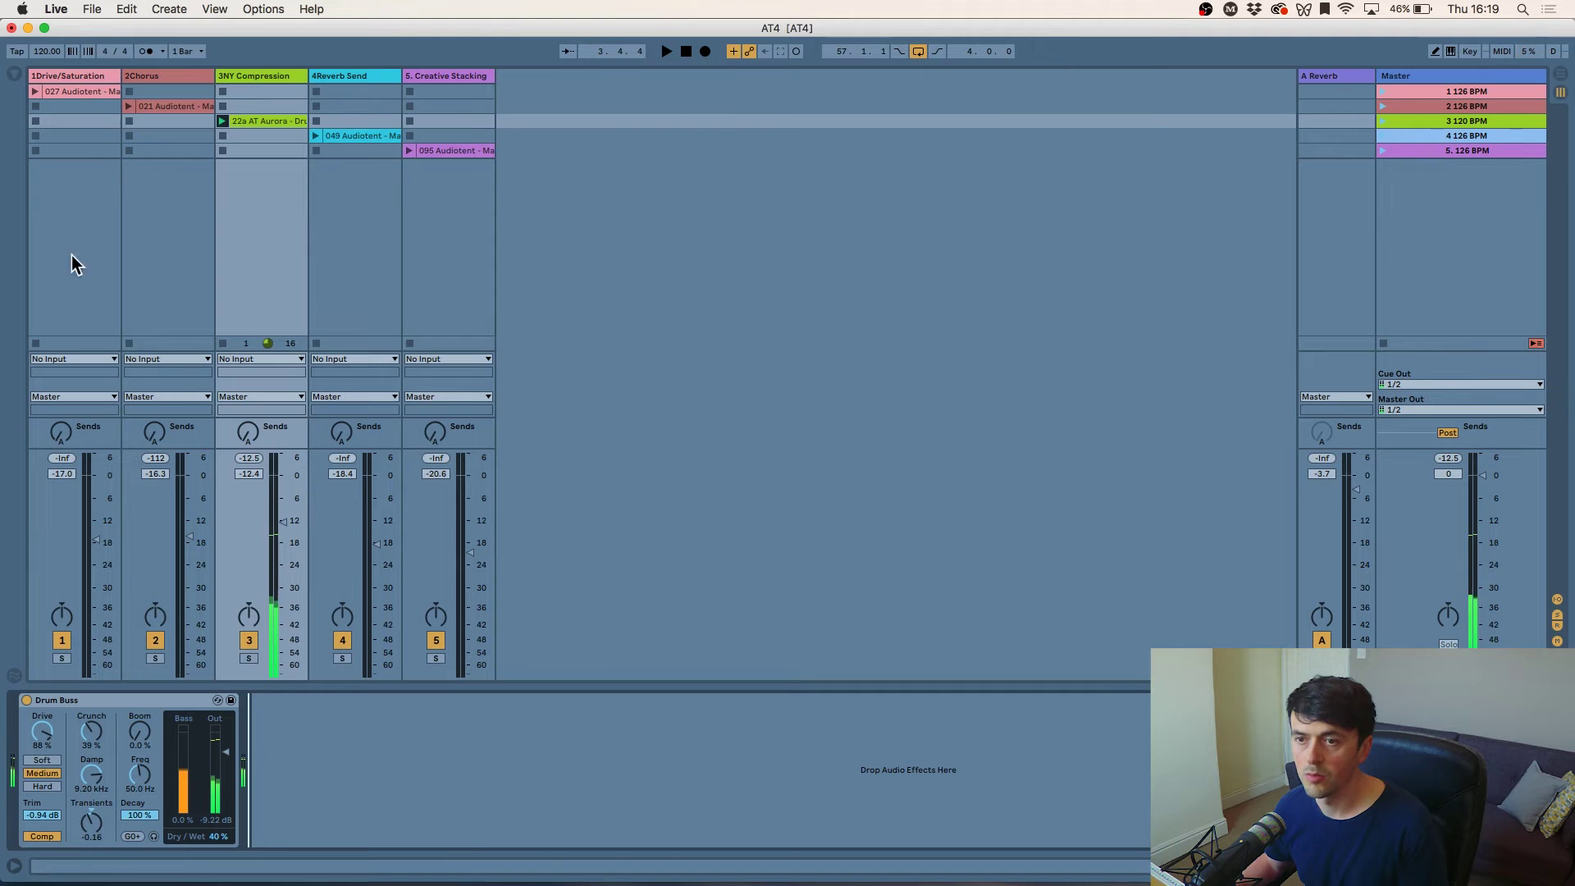
key(space)
- Add a Utility from the Tools collection after Drum Buss, set its gain to 2.00 dB and group both devices into a rack
click(14, 74)
drag(201, 141, 337, 752)
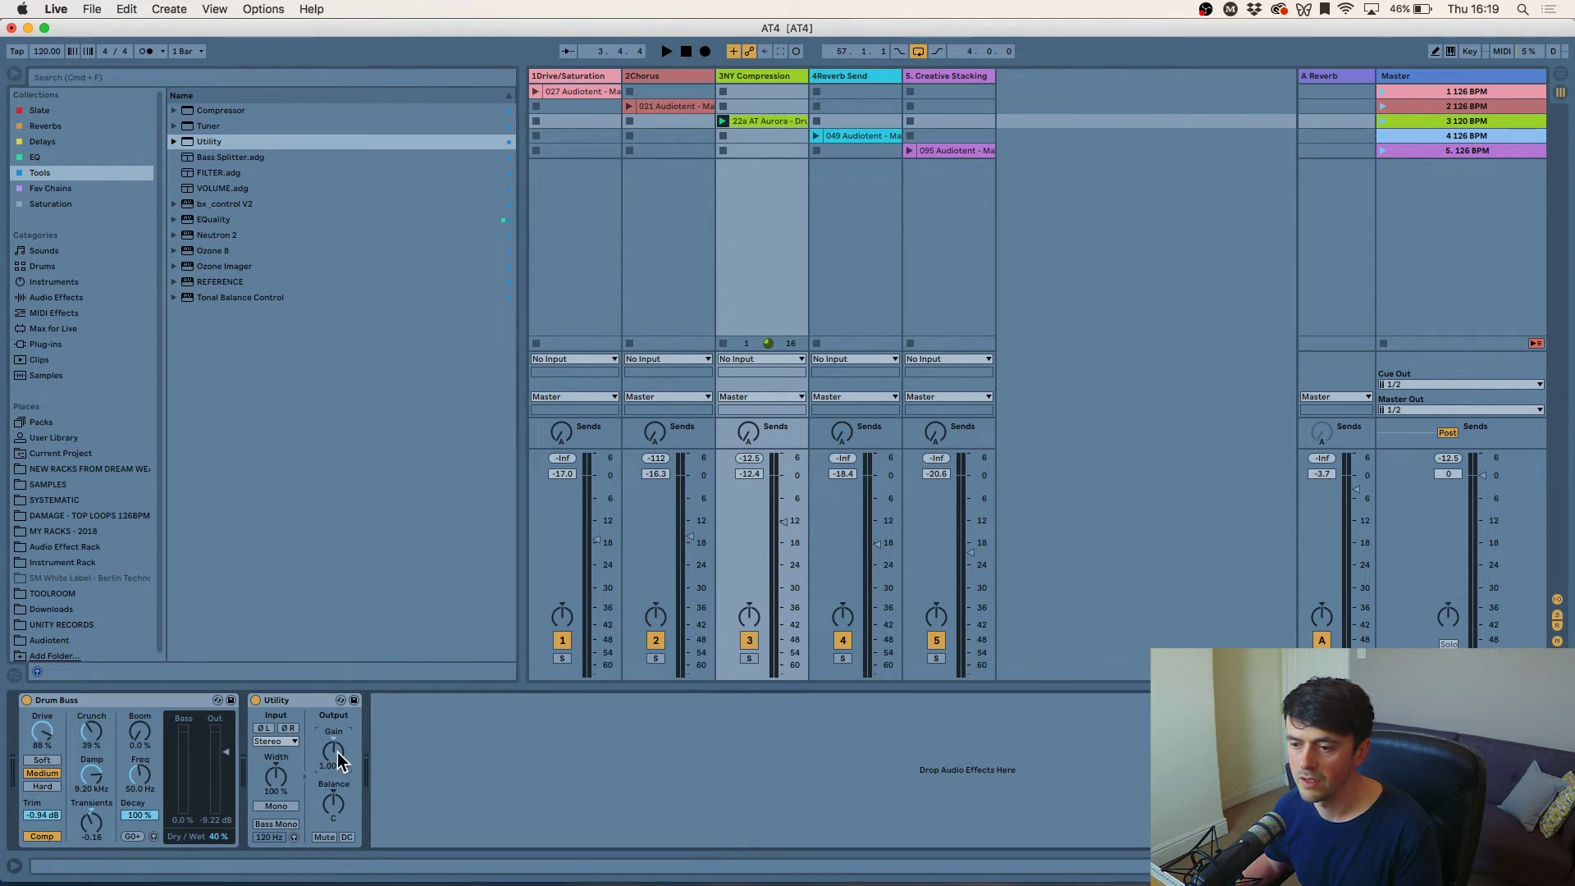
right_click(124, 702)
click(173, 766)
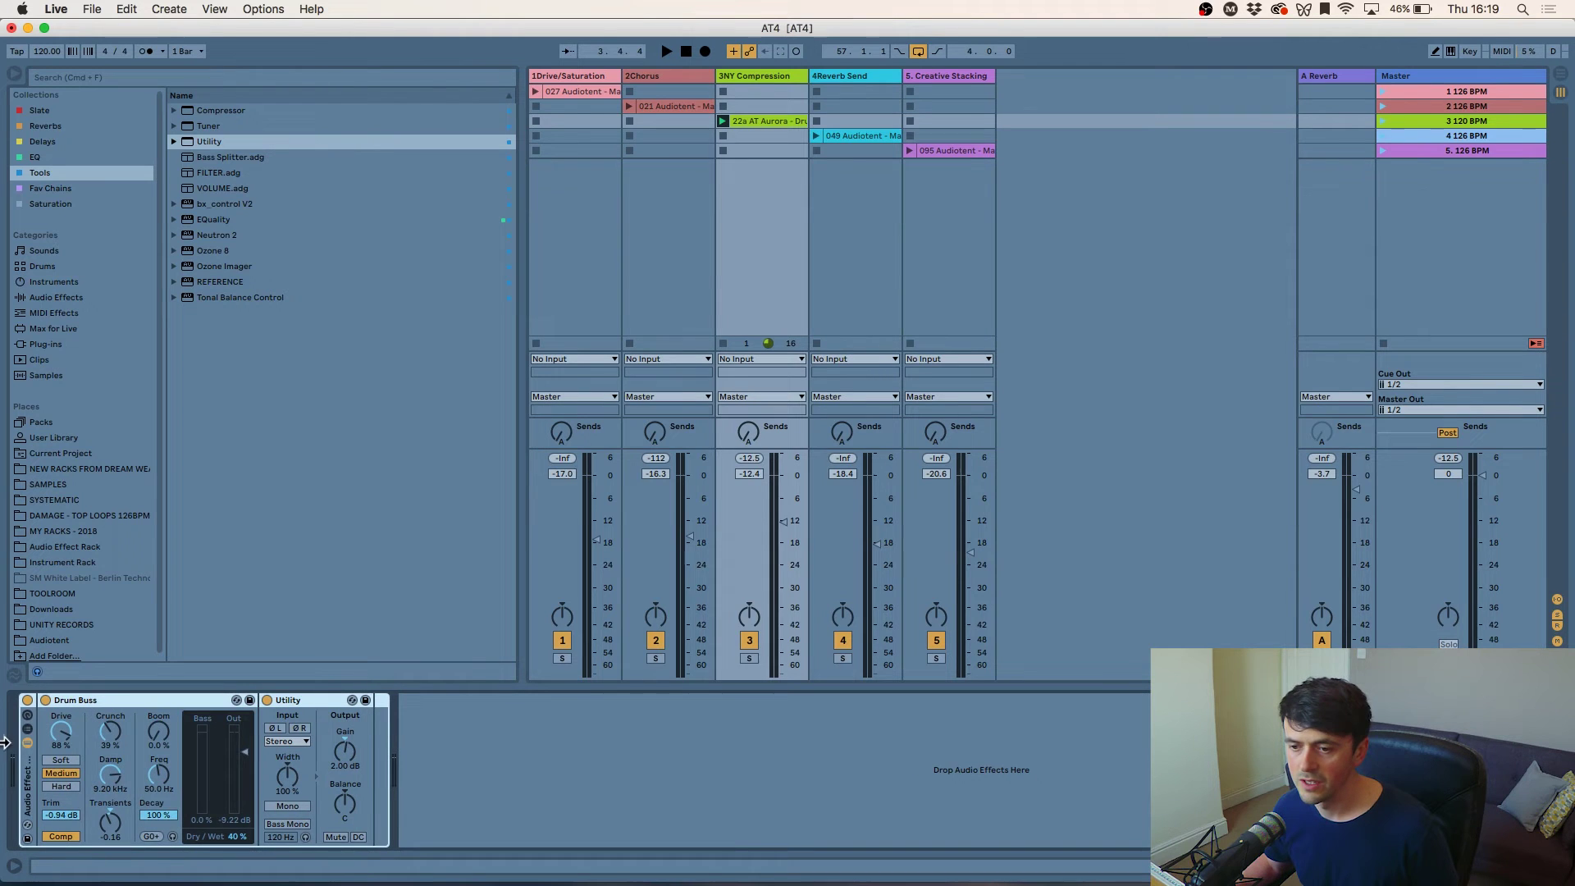
- Play the drum loop comparing it with the rack bypassed and enabled, and set the Utility gain to 1.00 dB
click(29, 702)
key(space)
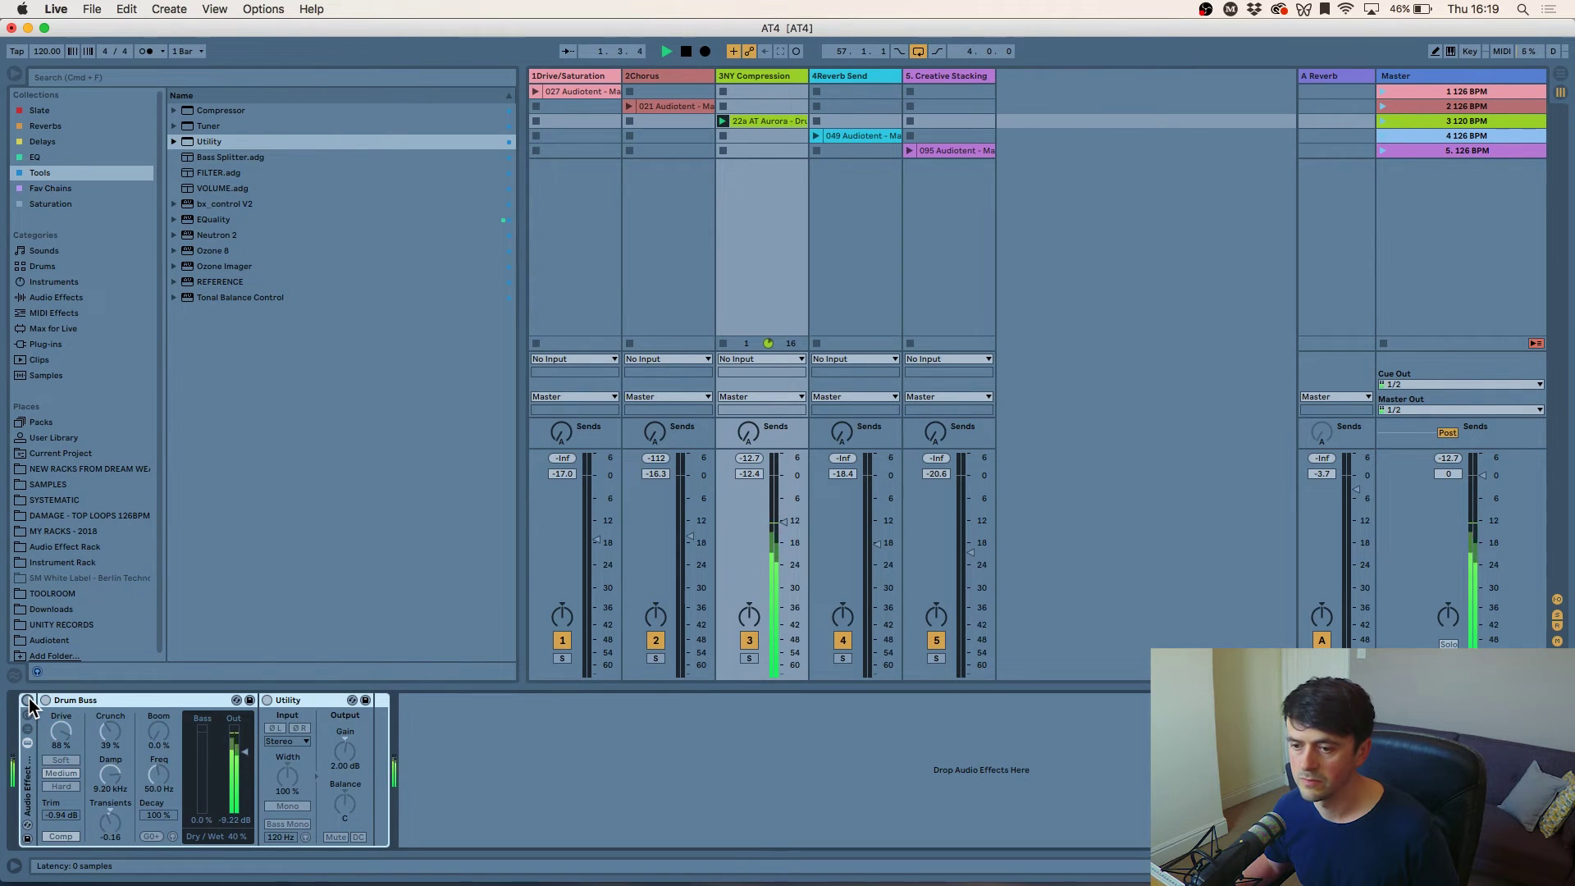
click(27, 700)
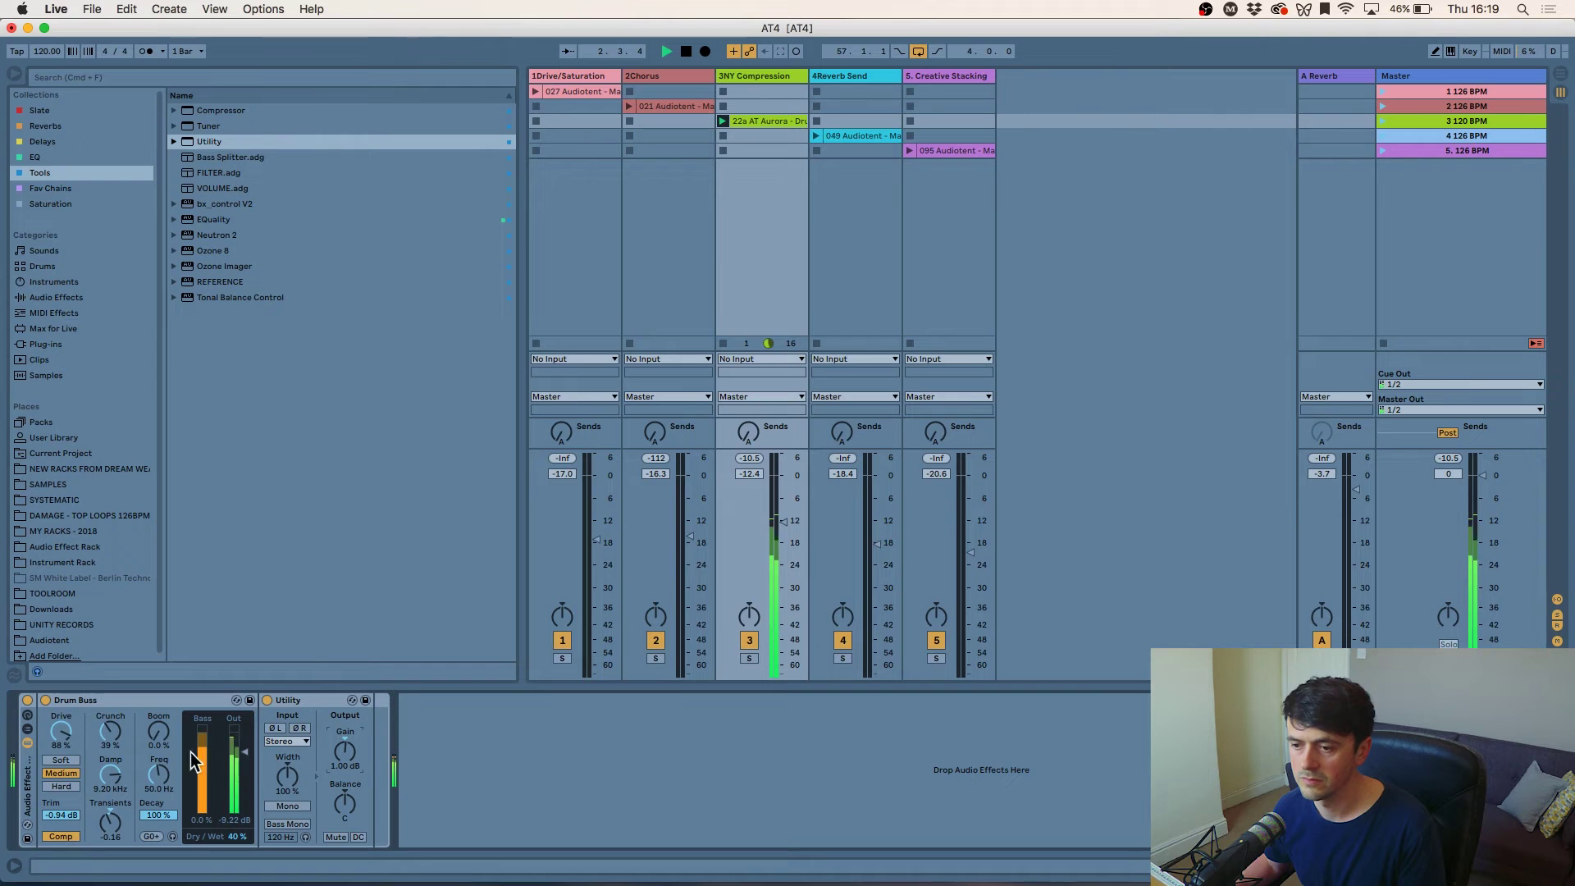
click(28, 701)
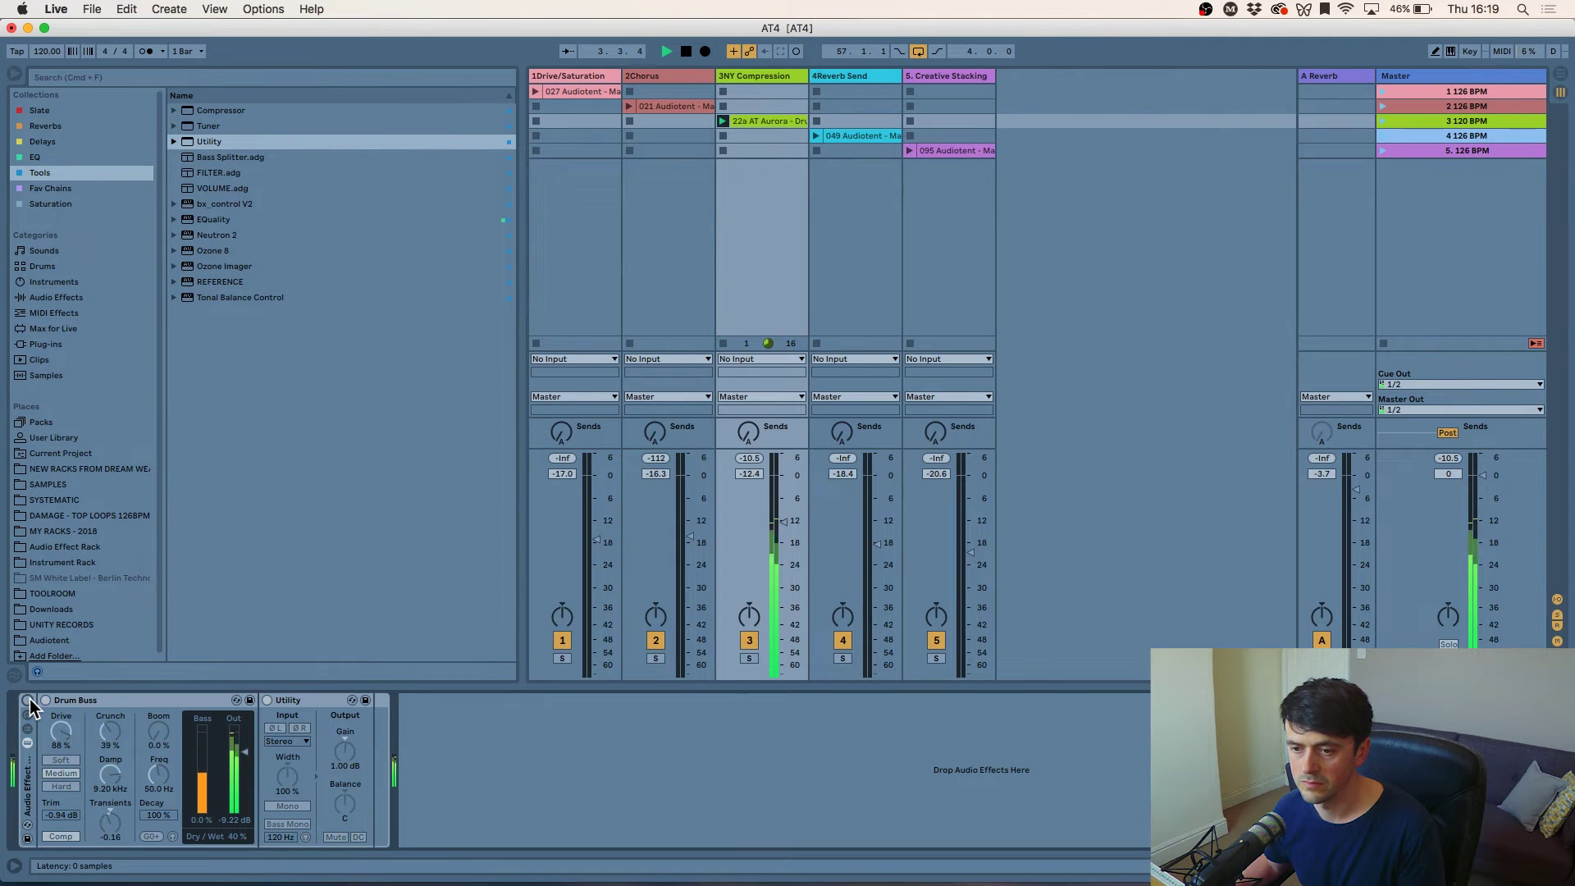
click(28, 701)
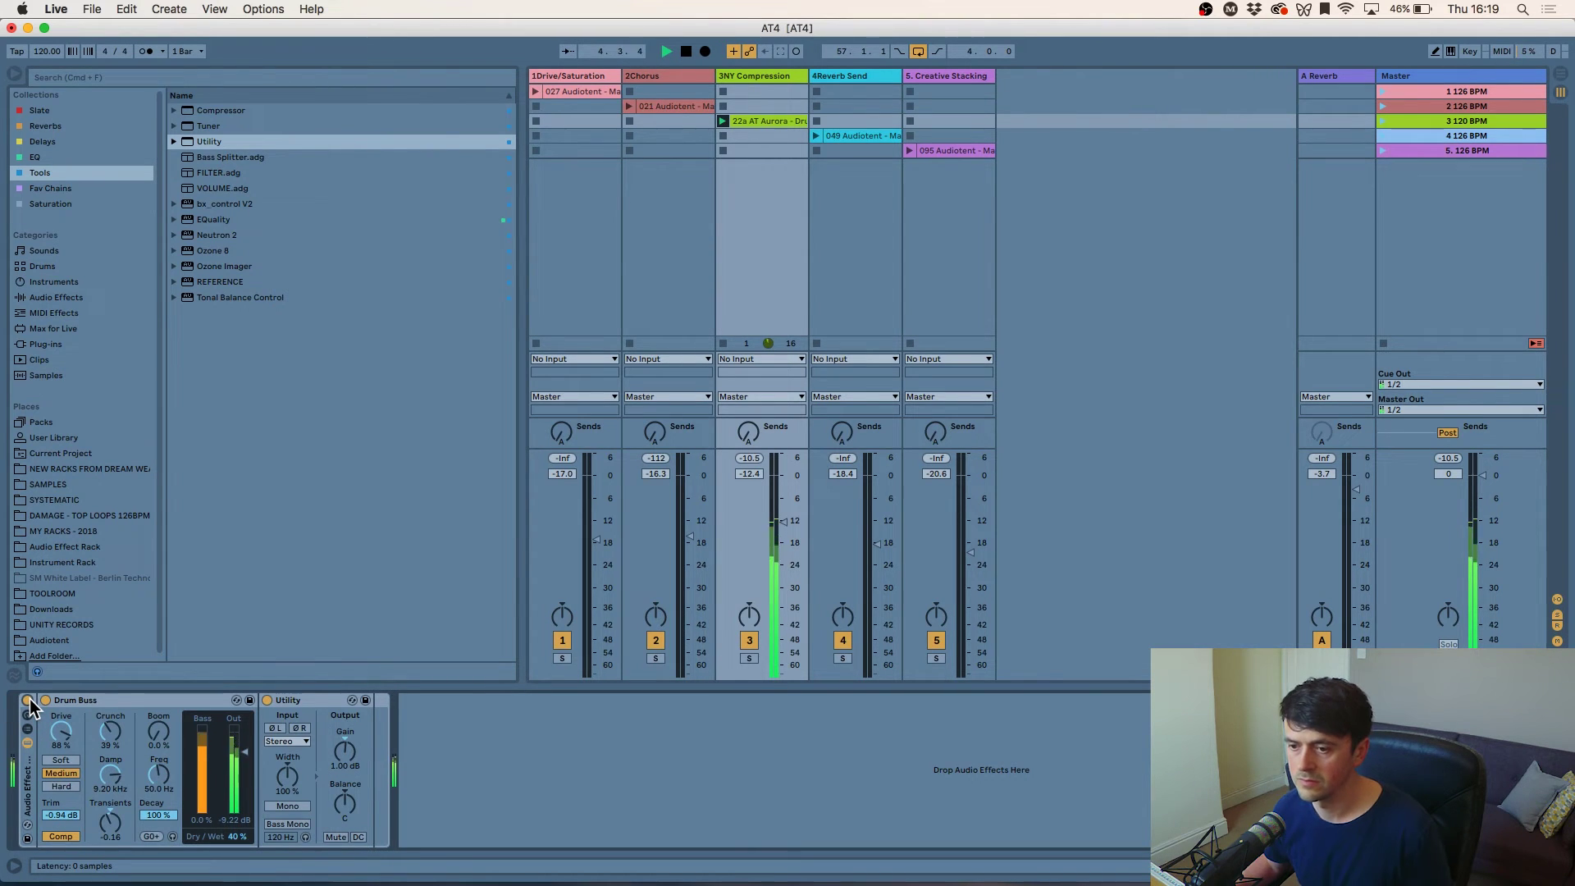
key(space)
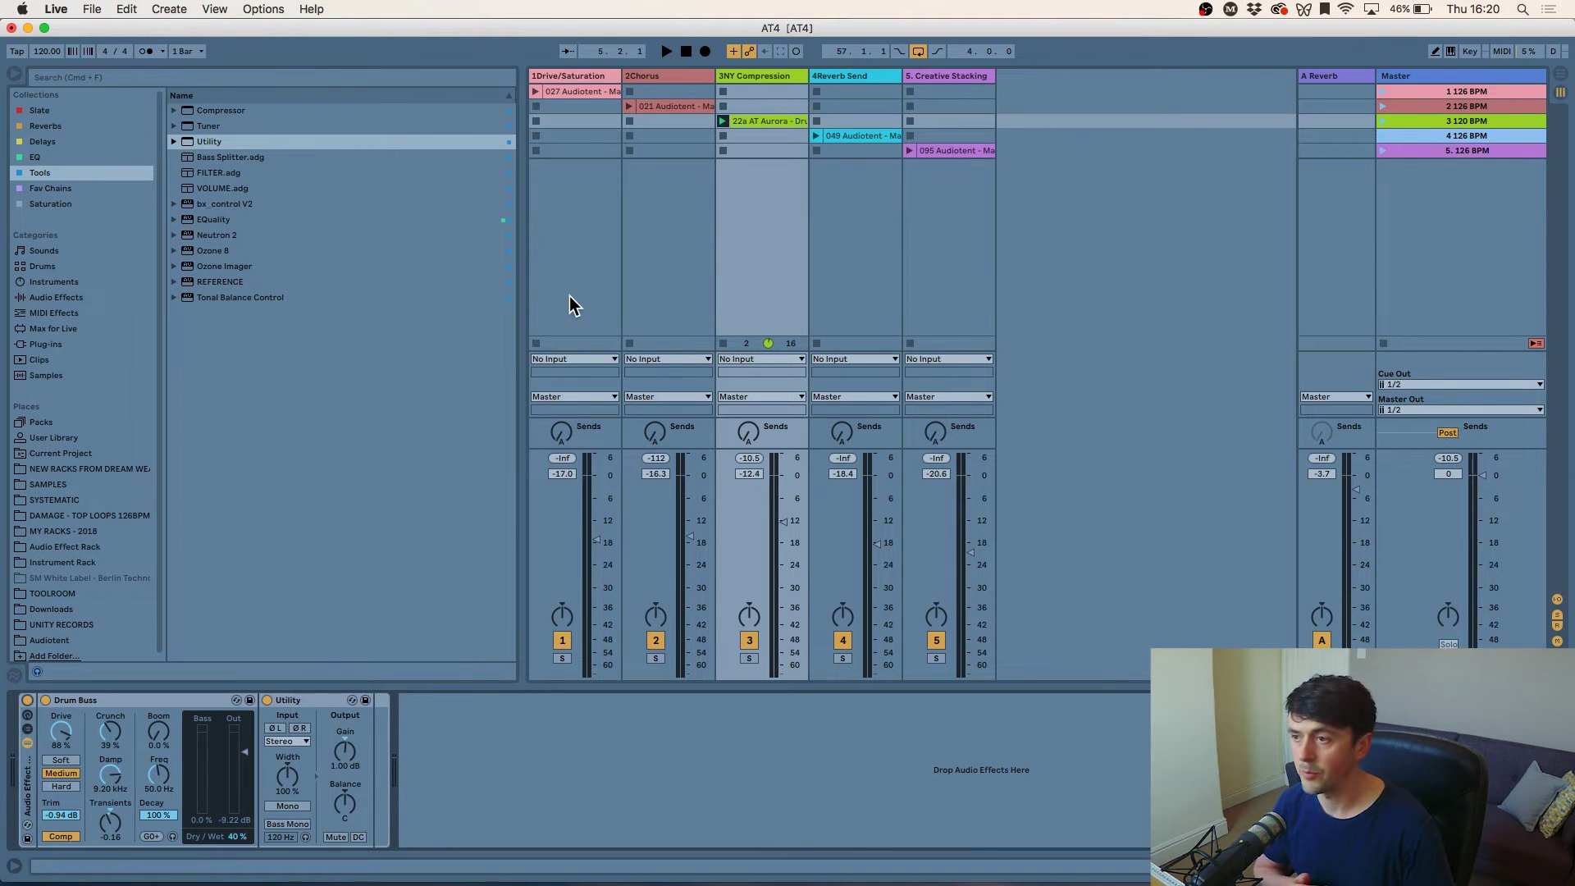
- Hide the browser, bring up the A Reverb return's device and play scene 4 briefly, ending with playback stopped
key(super+alt+b)
click(318, 76)
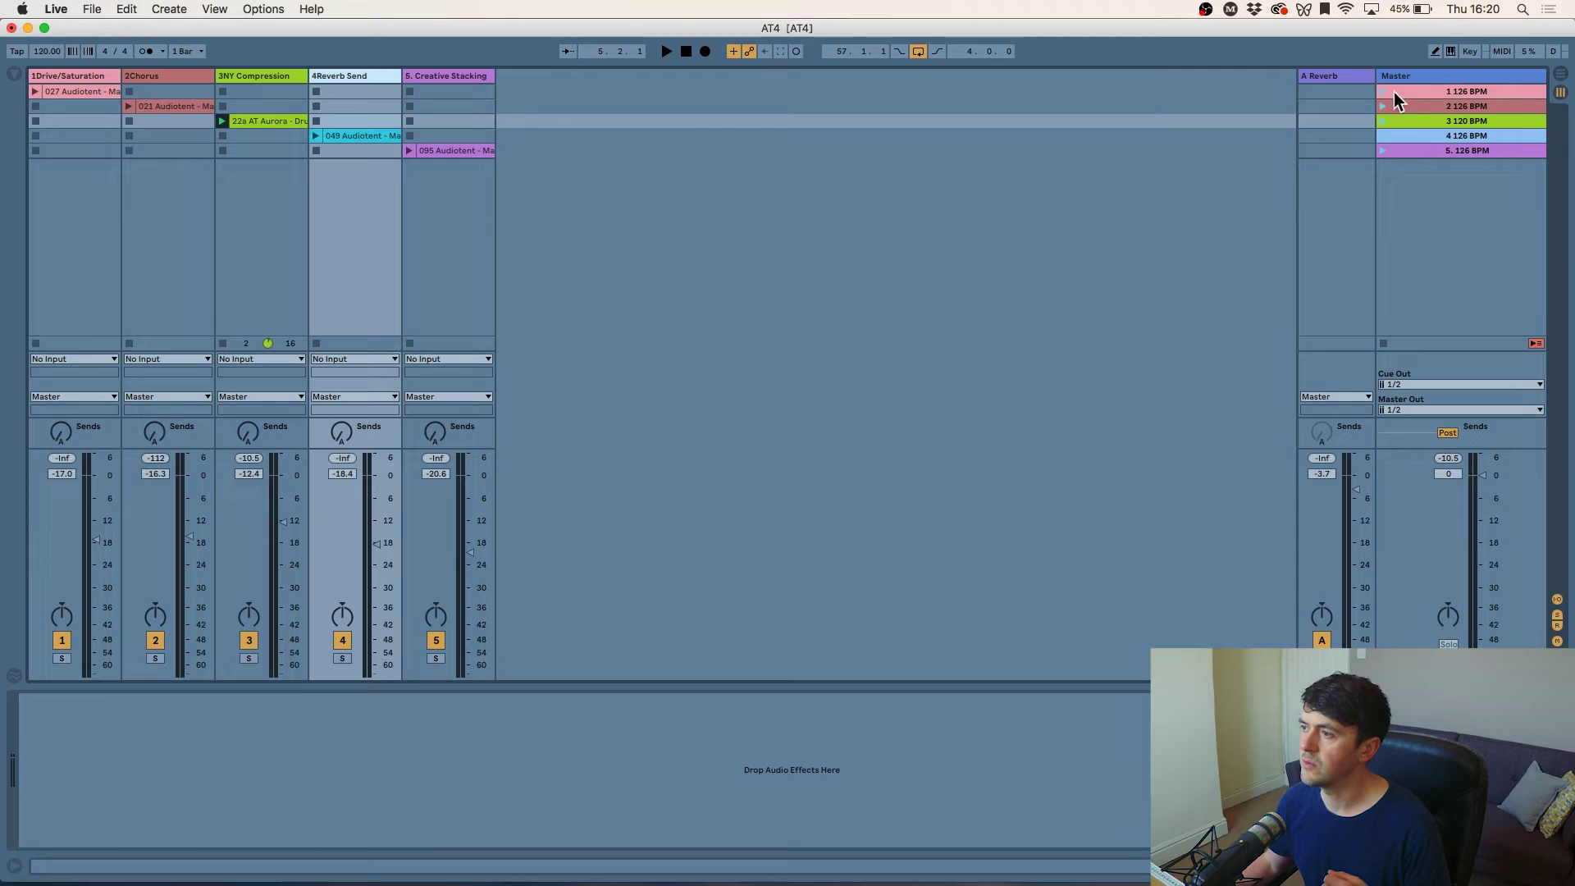
click(1336, 81)
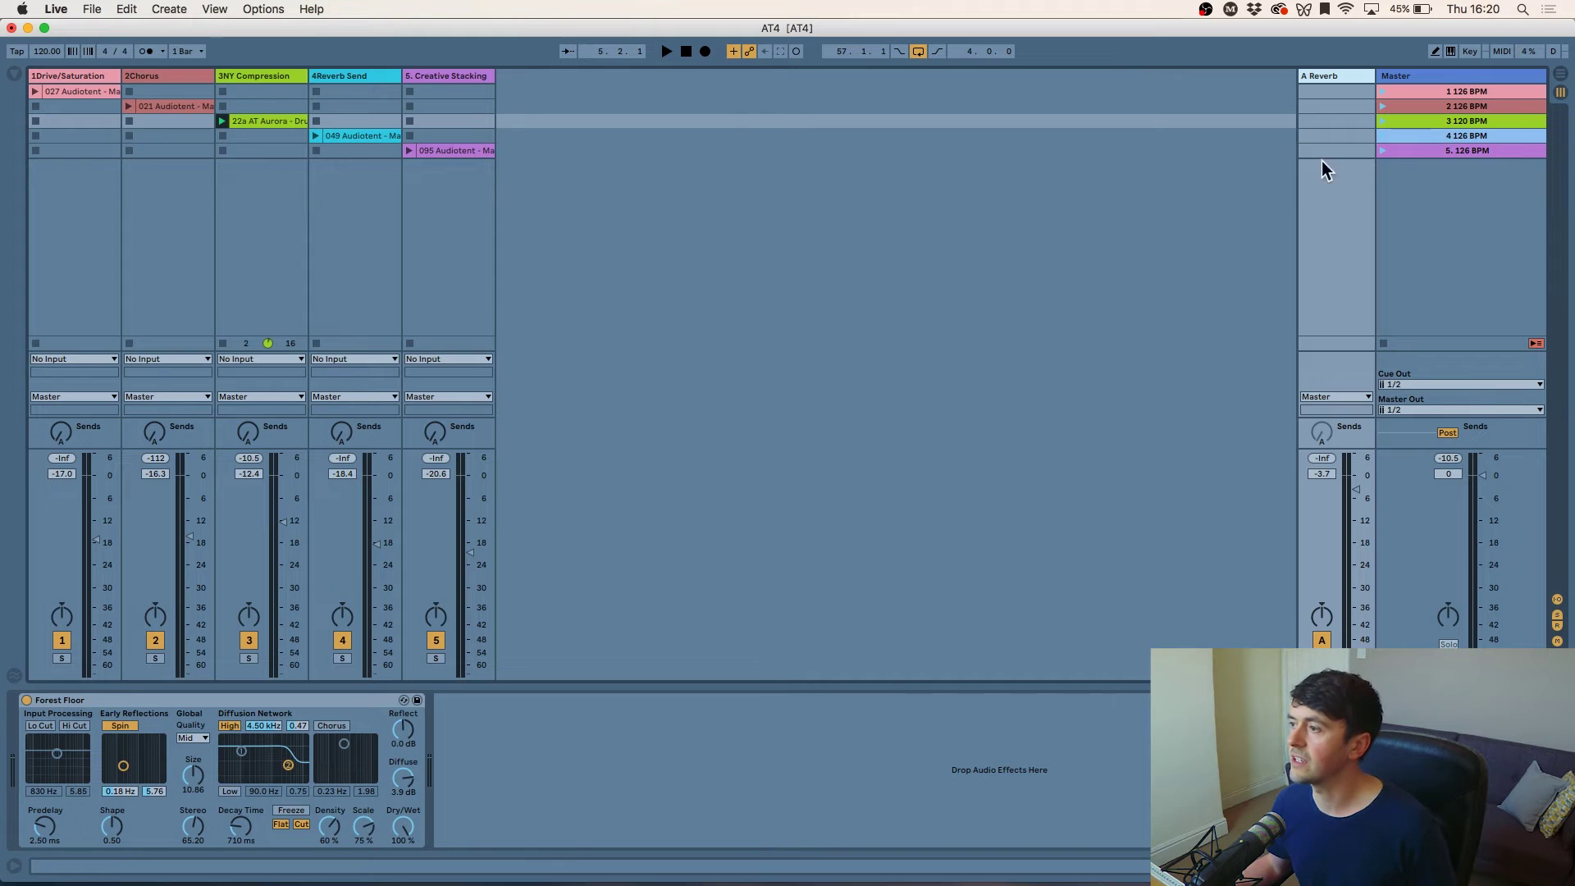
click(1383, 137)
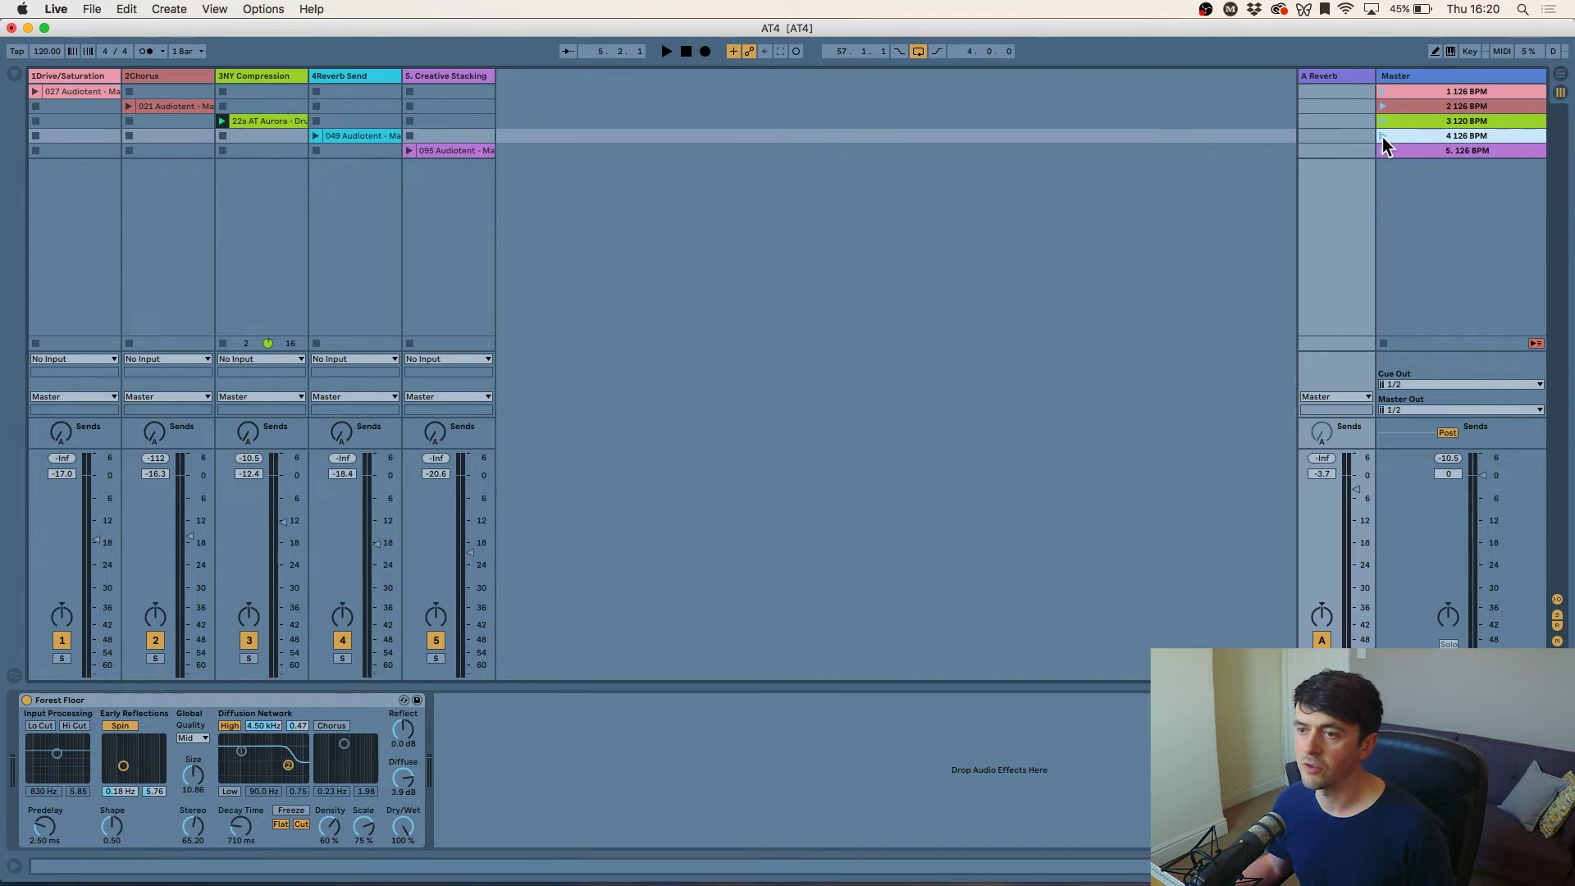
click(1382, 136)
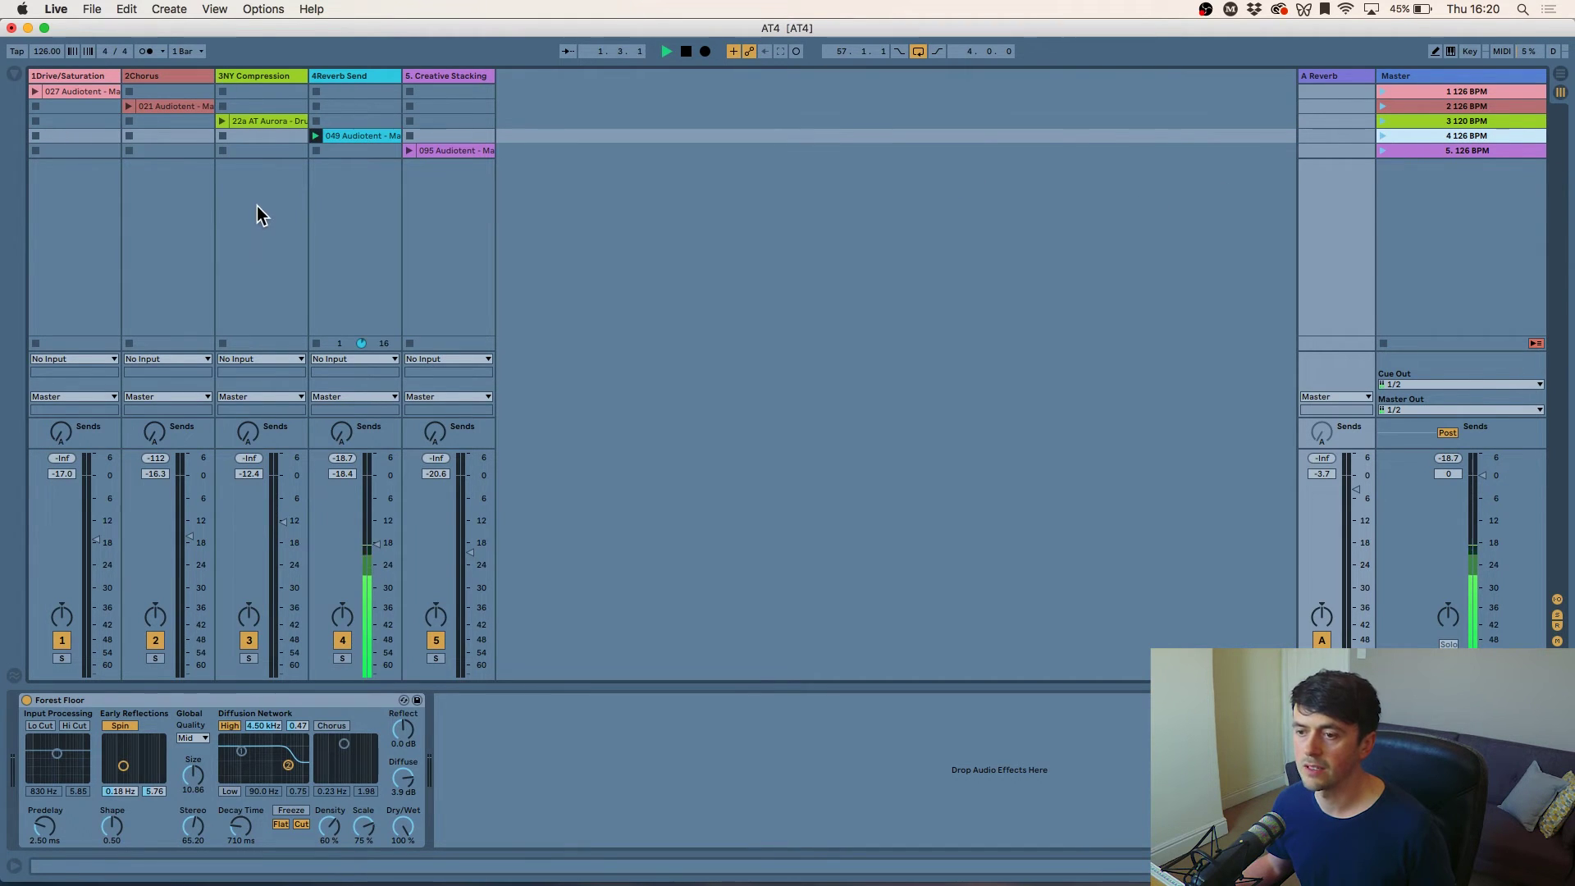
key(space)
- Raise the 4Reverb Send track's send A to 0.0 dB and play the loop, ending with playback stopped
drag(343, 430, 343, 379)
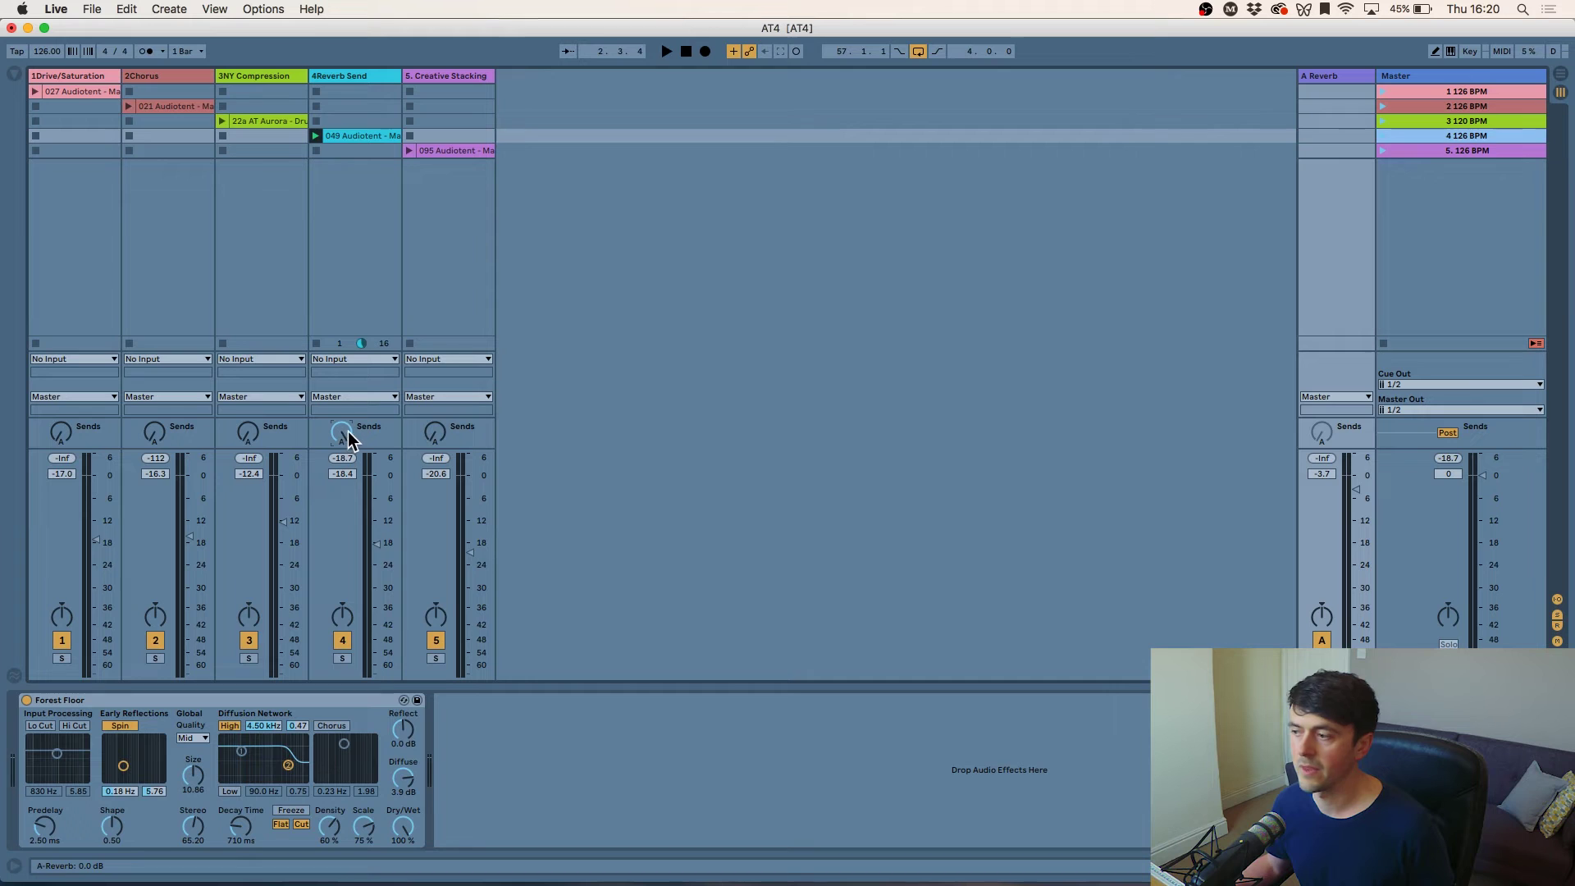
key(space)
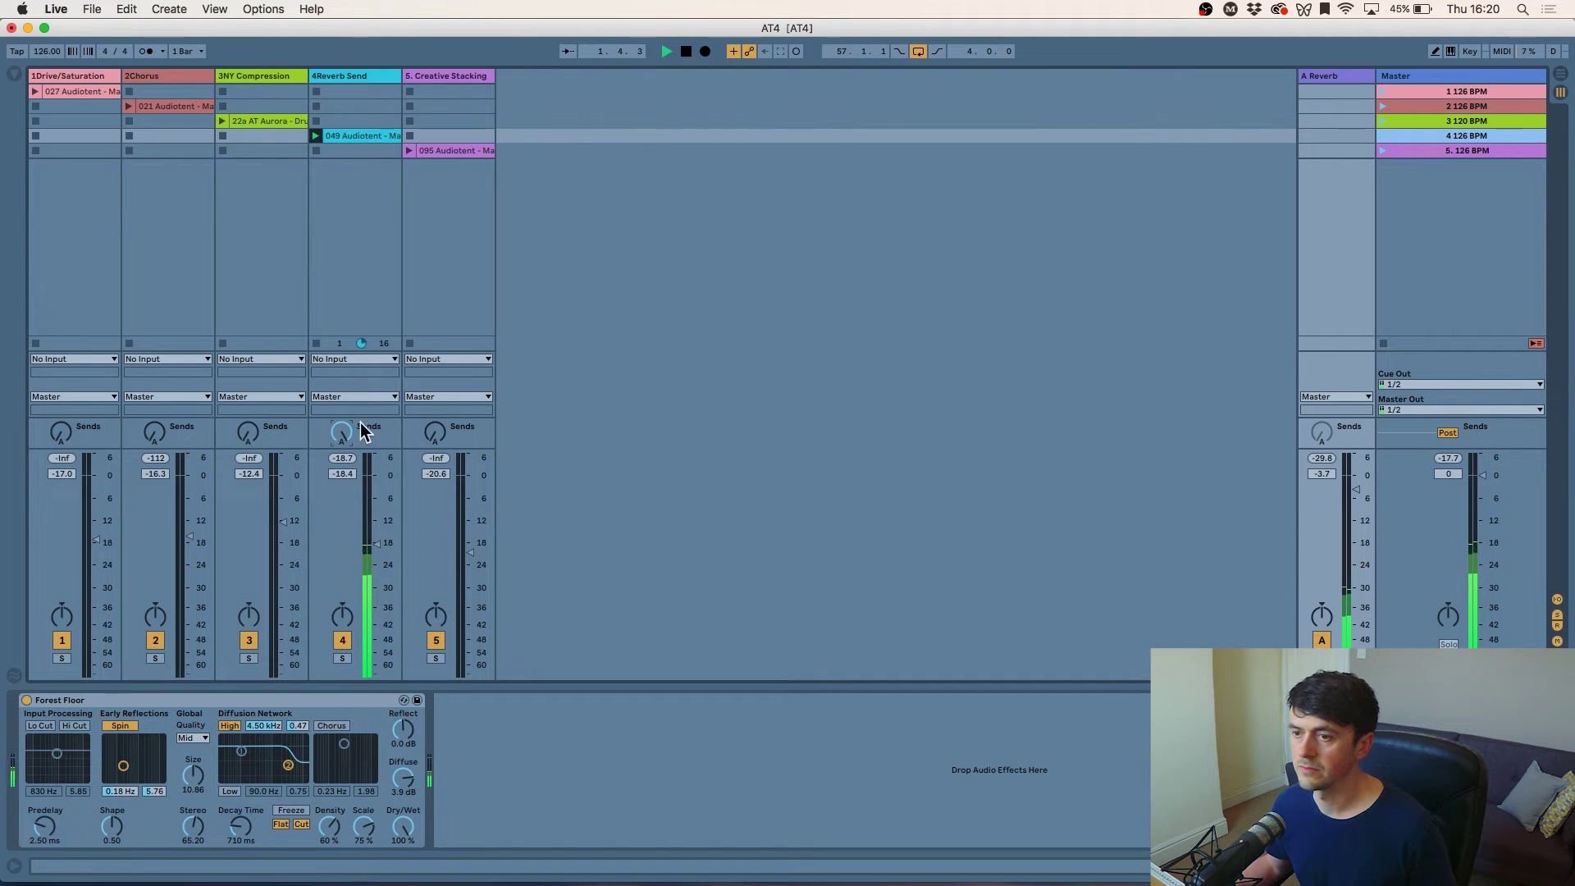
drag(342, 428, 342, 424)
key(space)
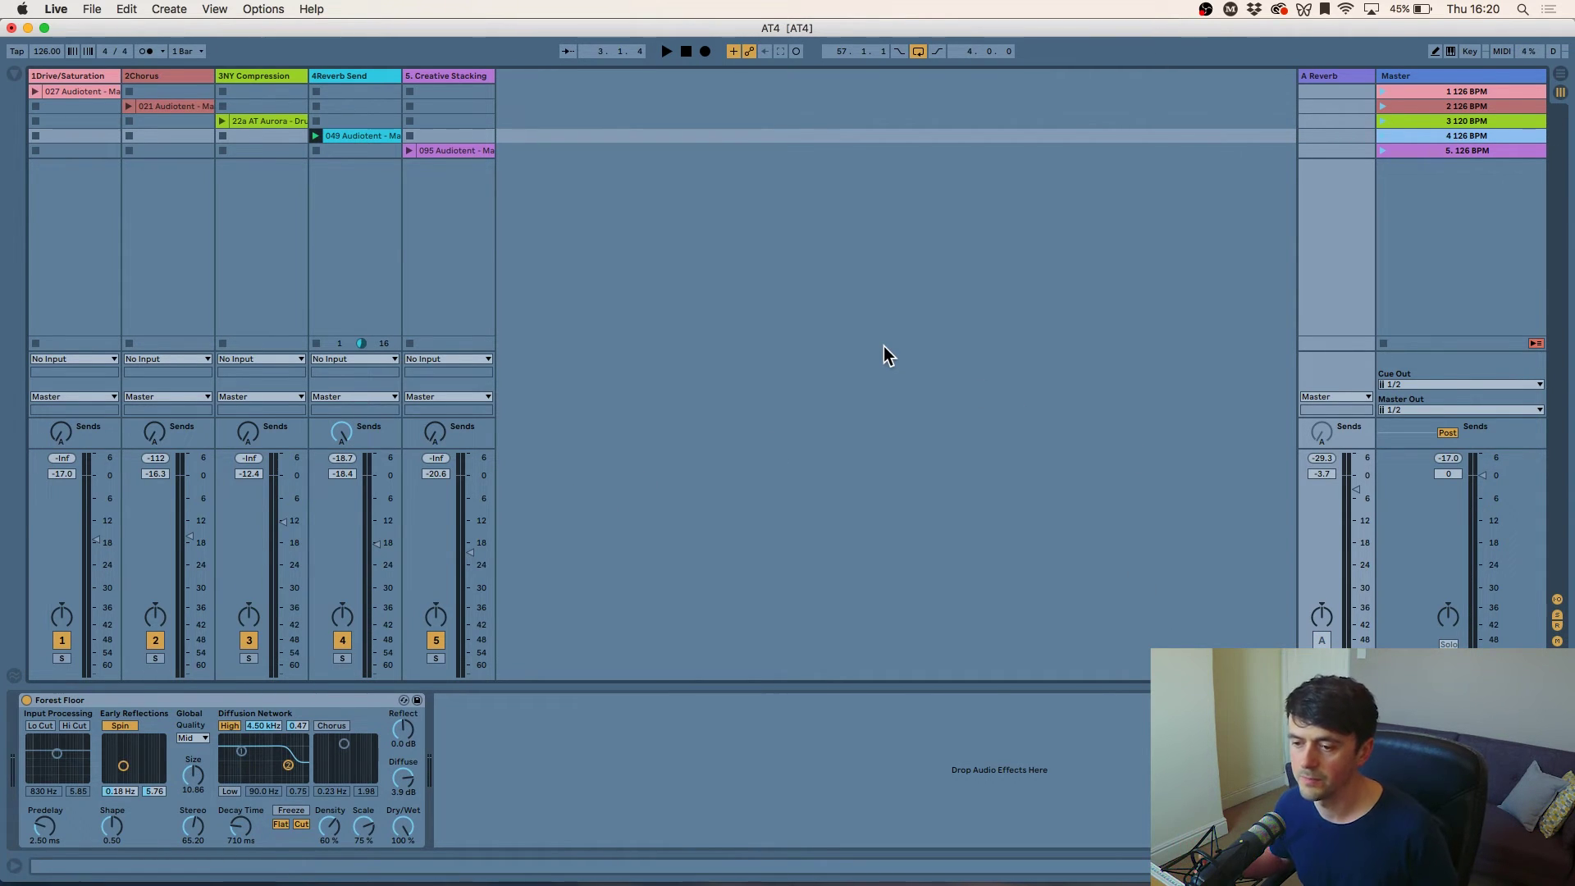
- Audition the loop with the A Reverb return soloed, and switch the solo of the 4Reverb Send track on and off
key(space)
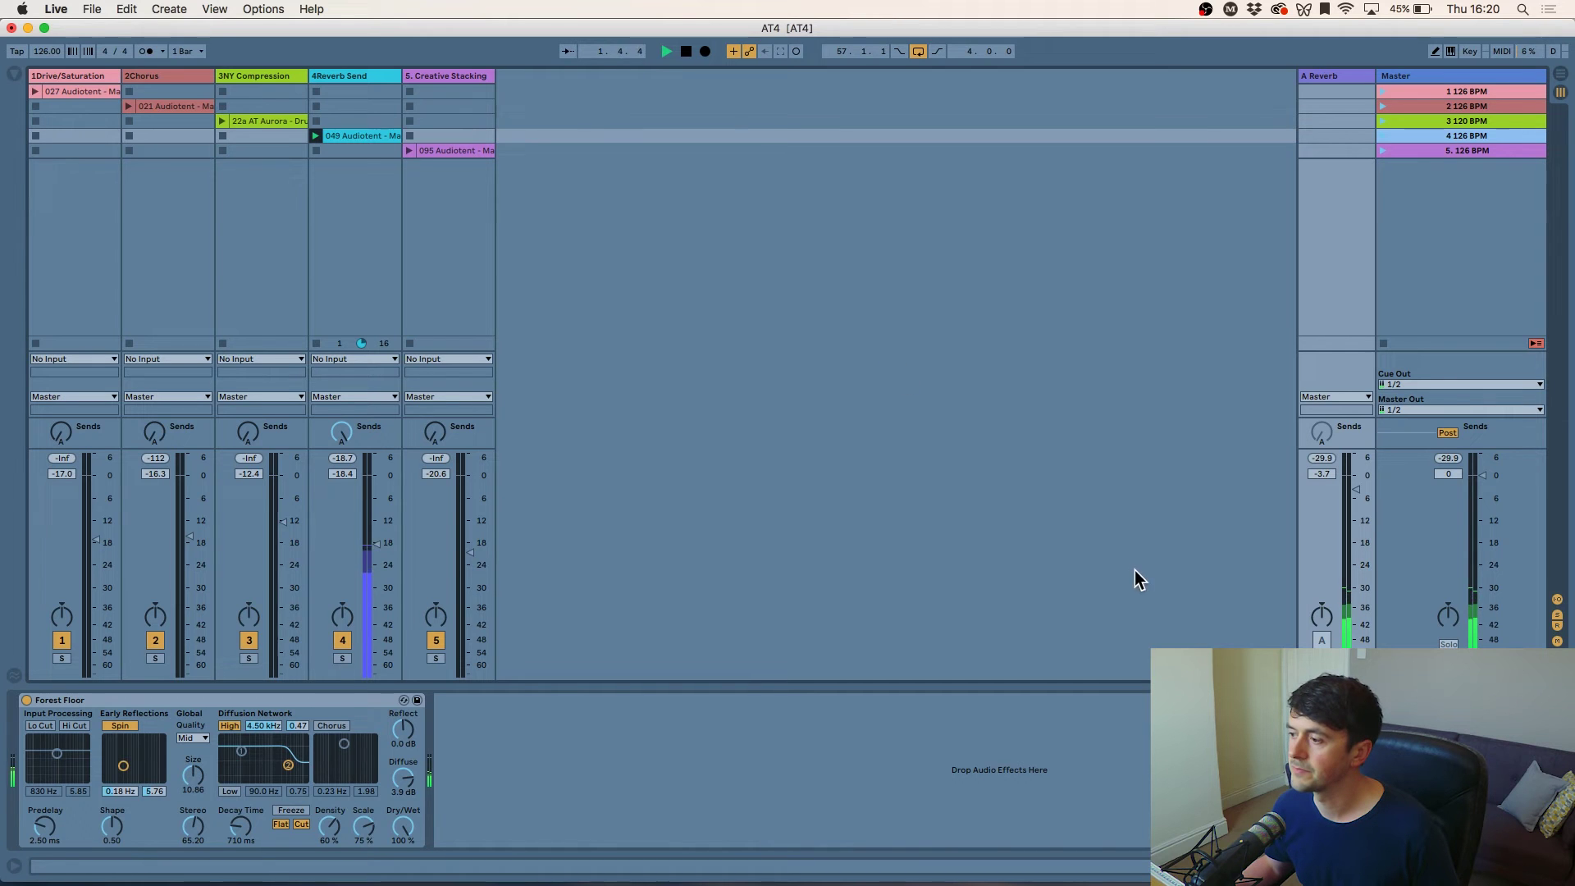
key(space)
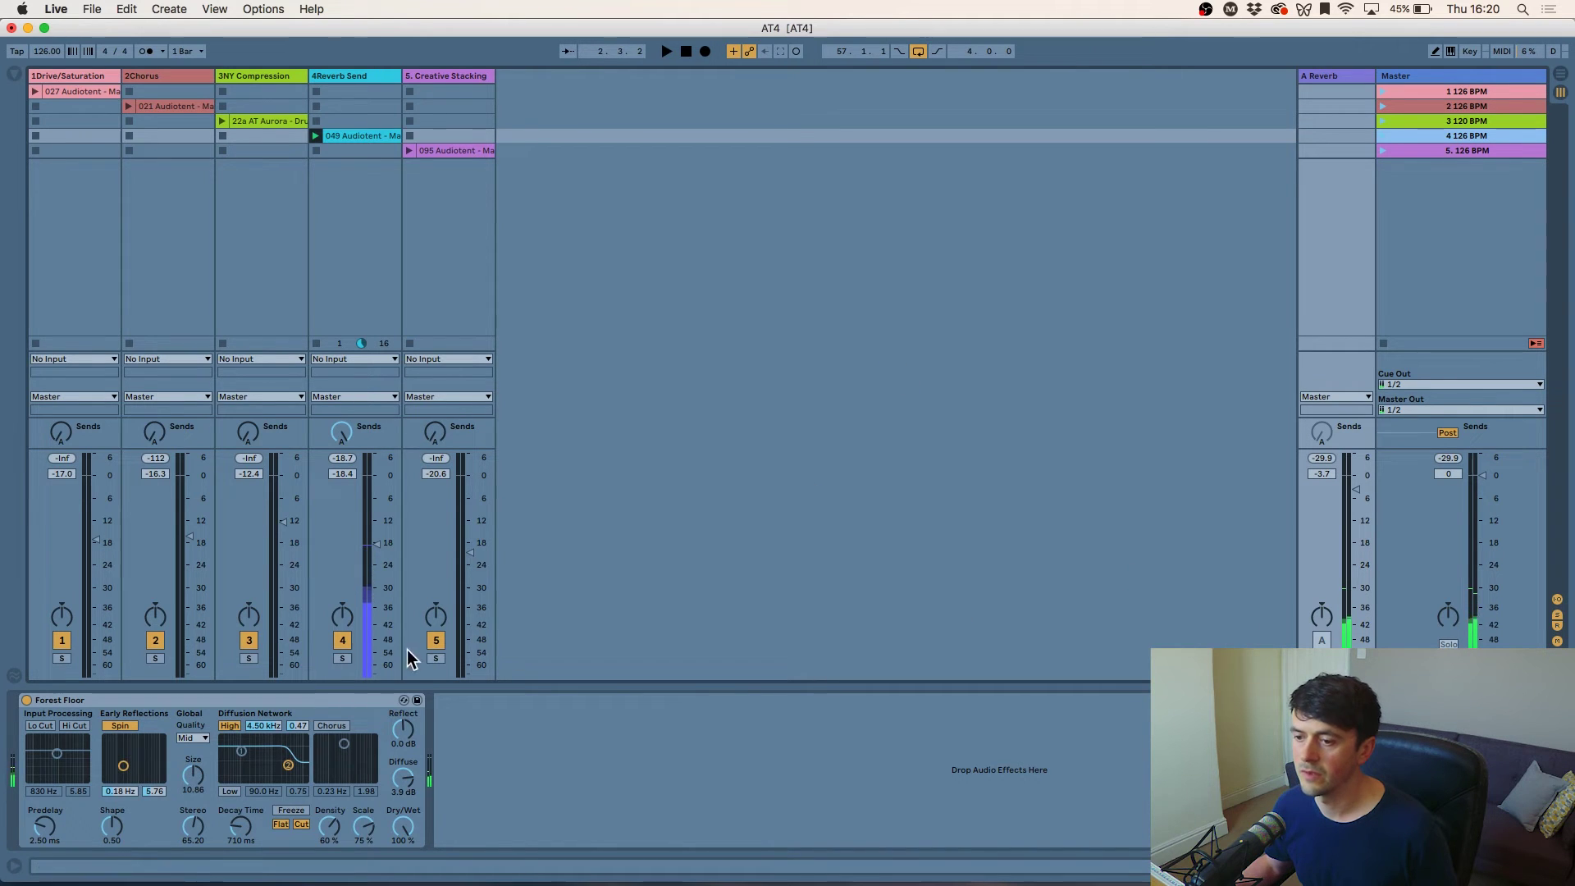
click(342, 658)
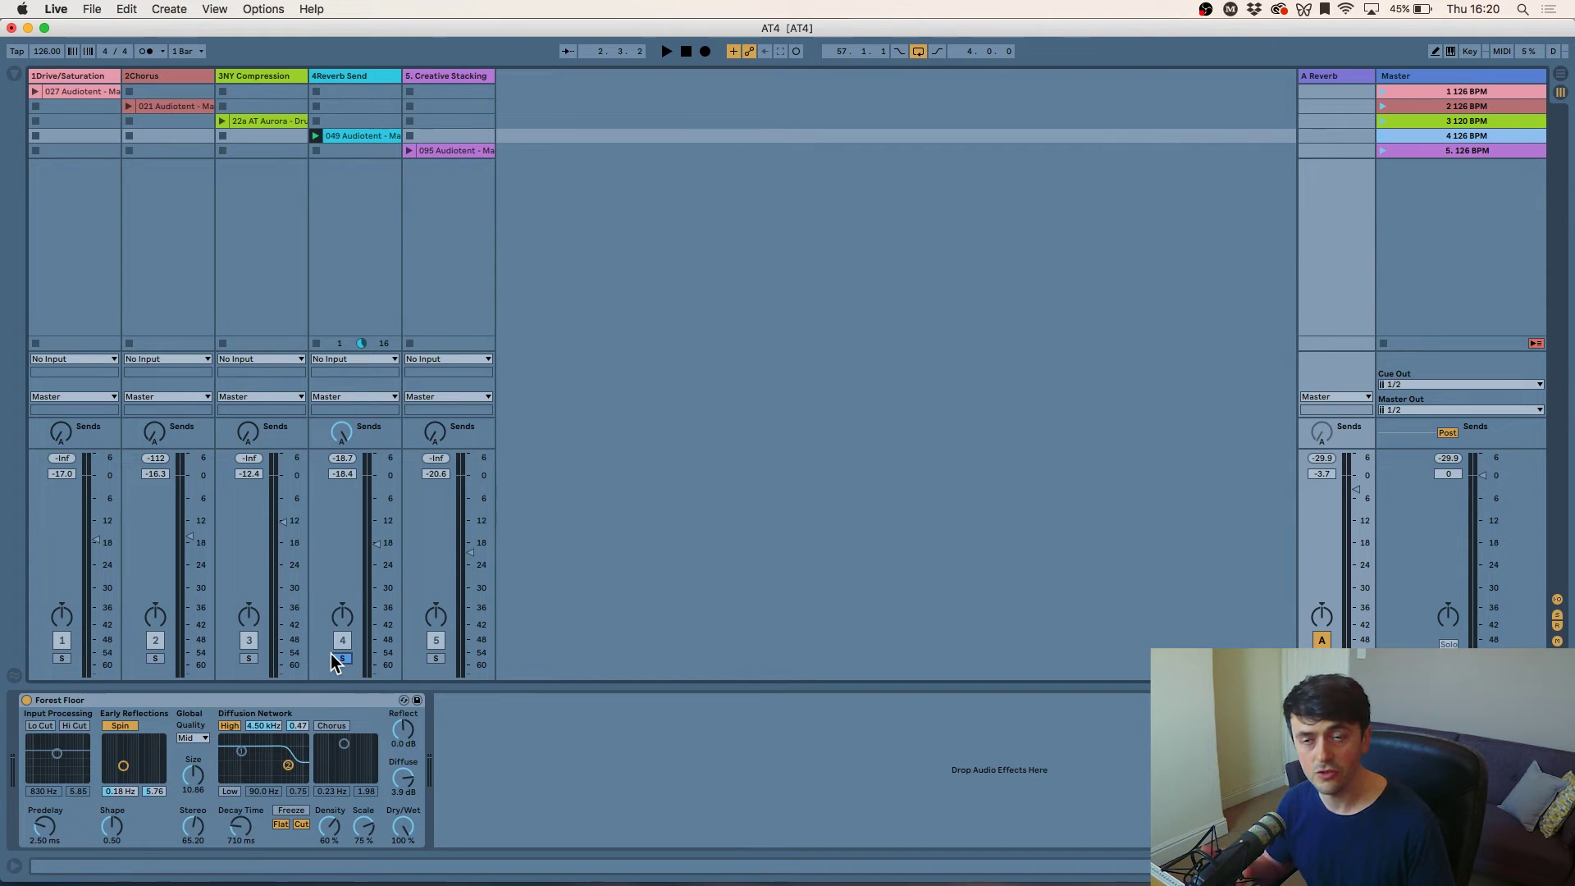
click(449, 247)
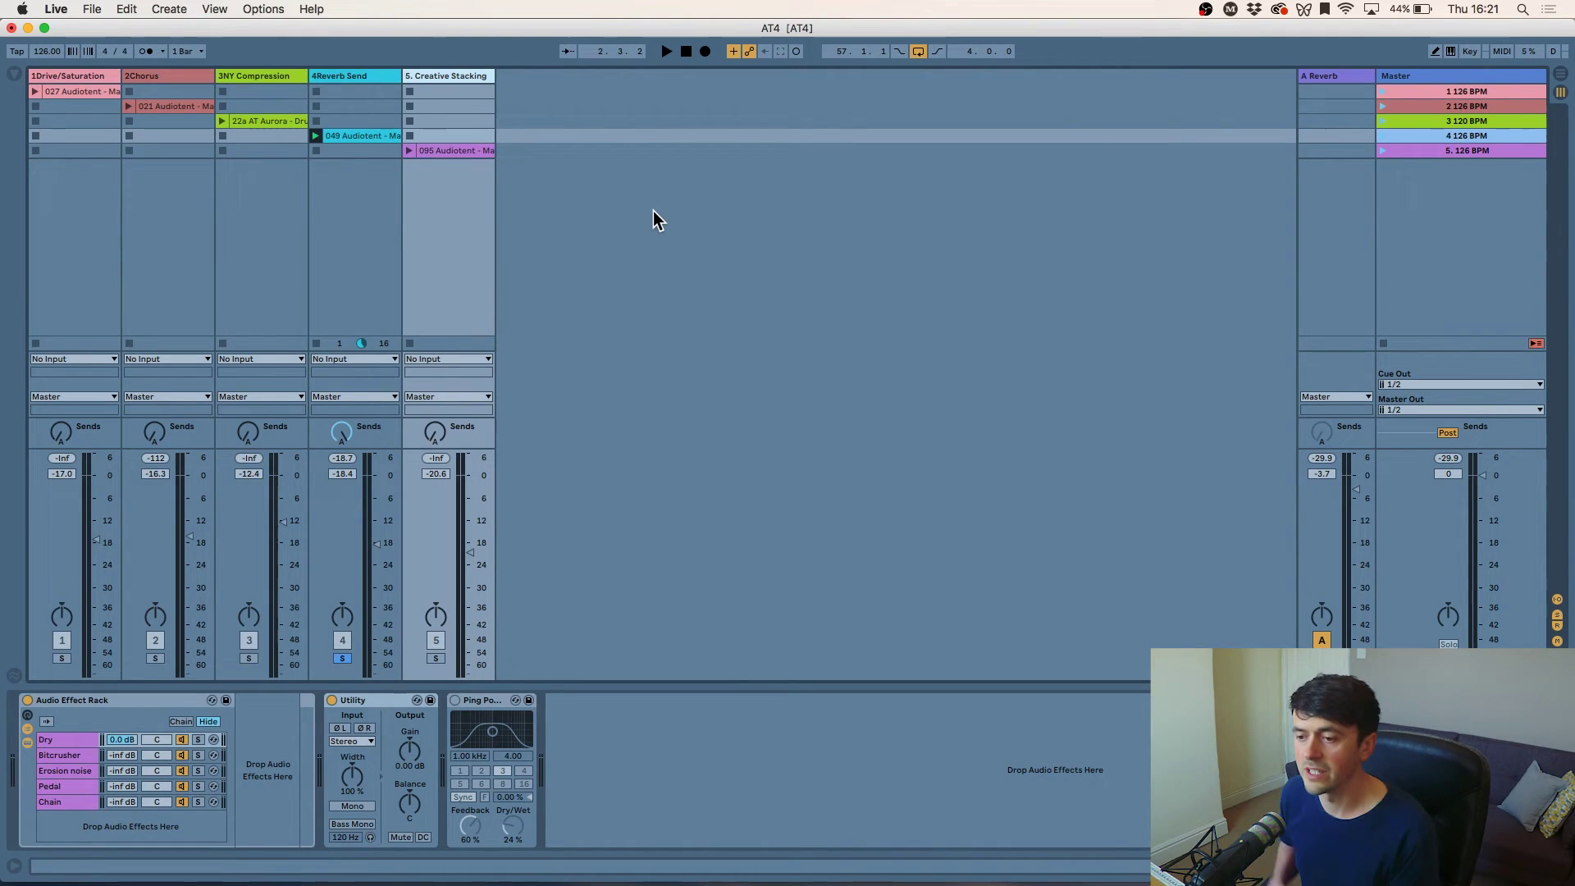
click(341, 658)
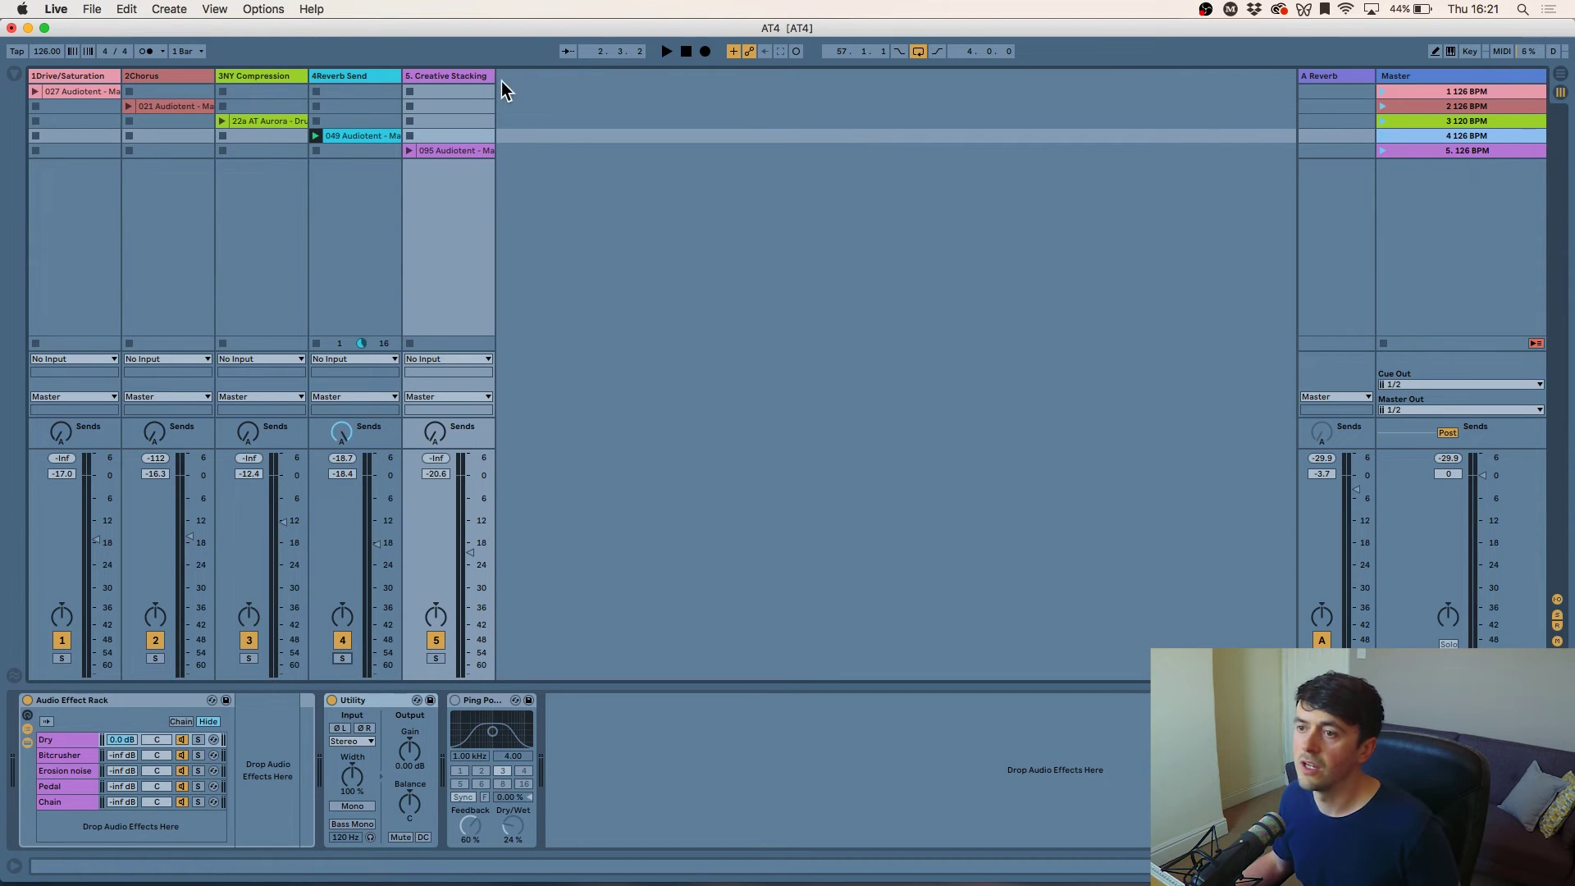
- Play scene 5 and raise the 5. Creative Stacking track volume to -18.8 dB, ending with playback stopped
click(480, 80)
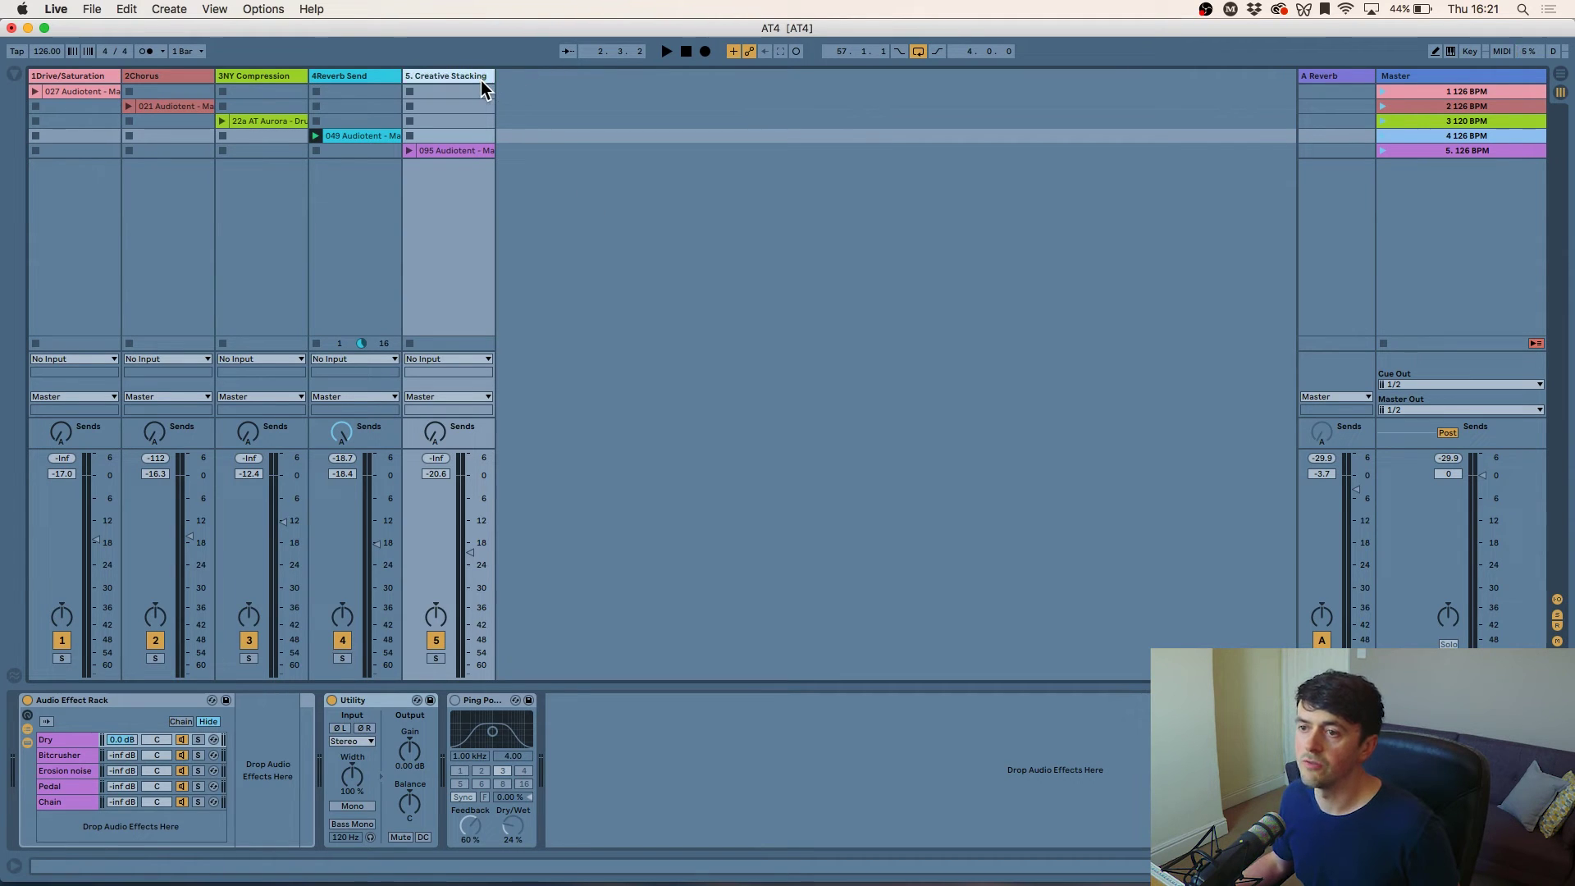
click(1462, 152)
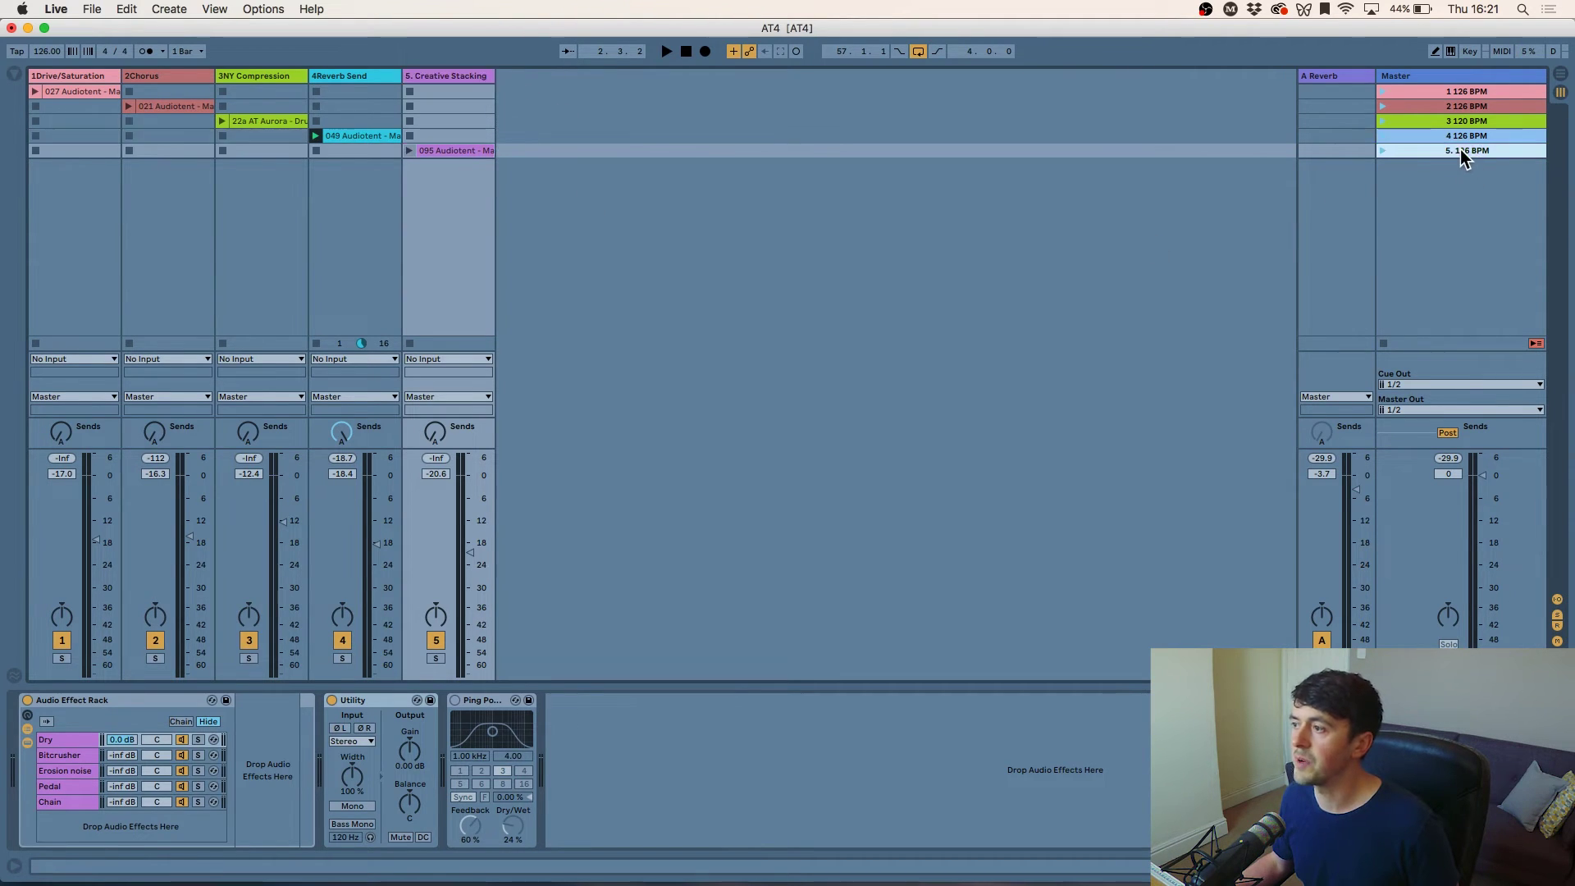
click(1383, 150)
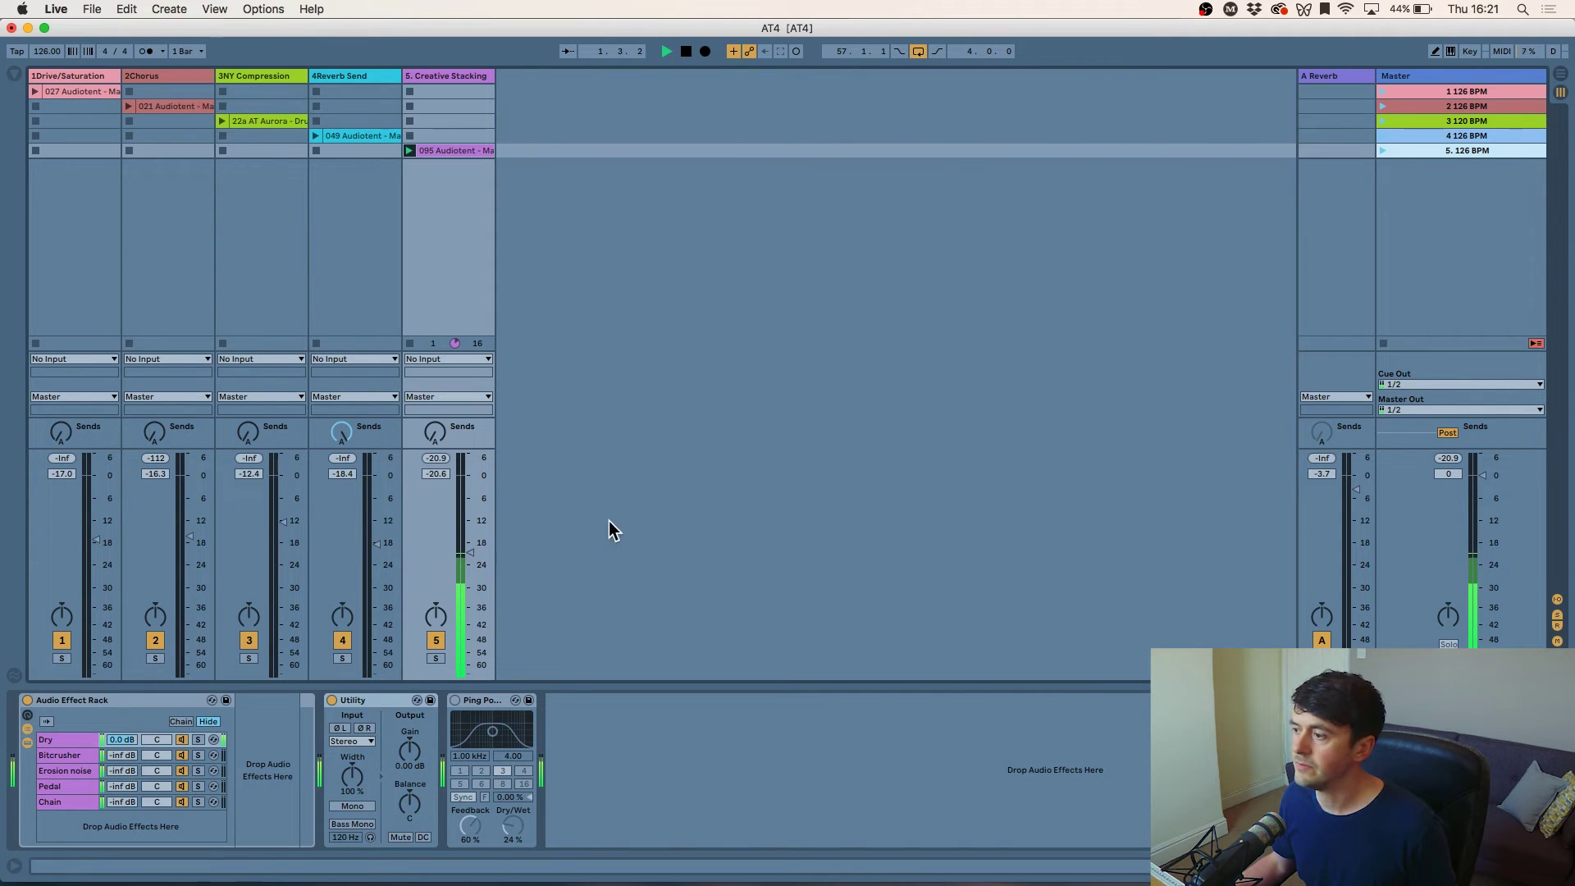
drag(457, 549, 456, 541)
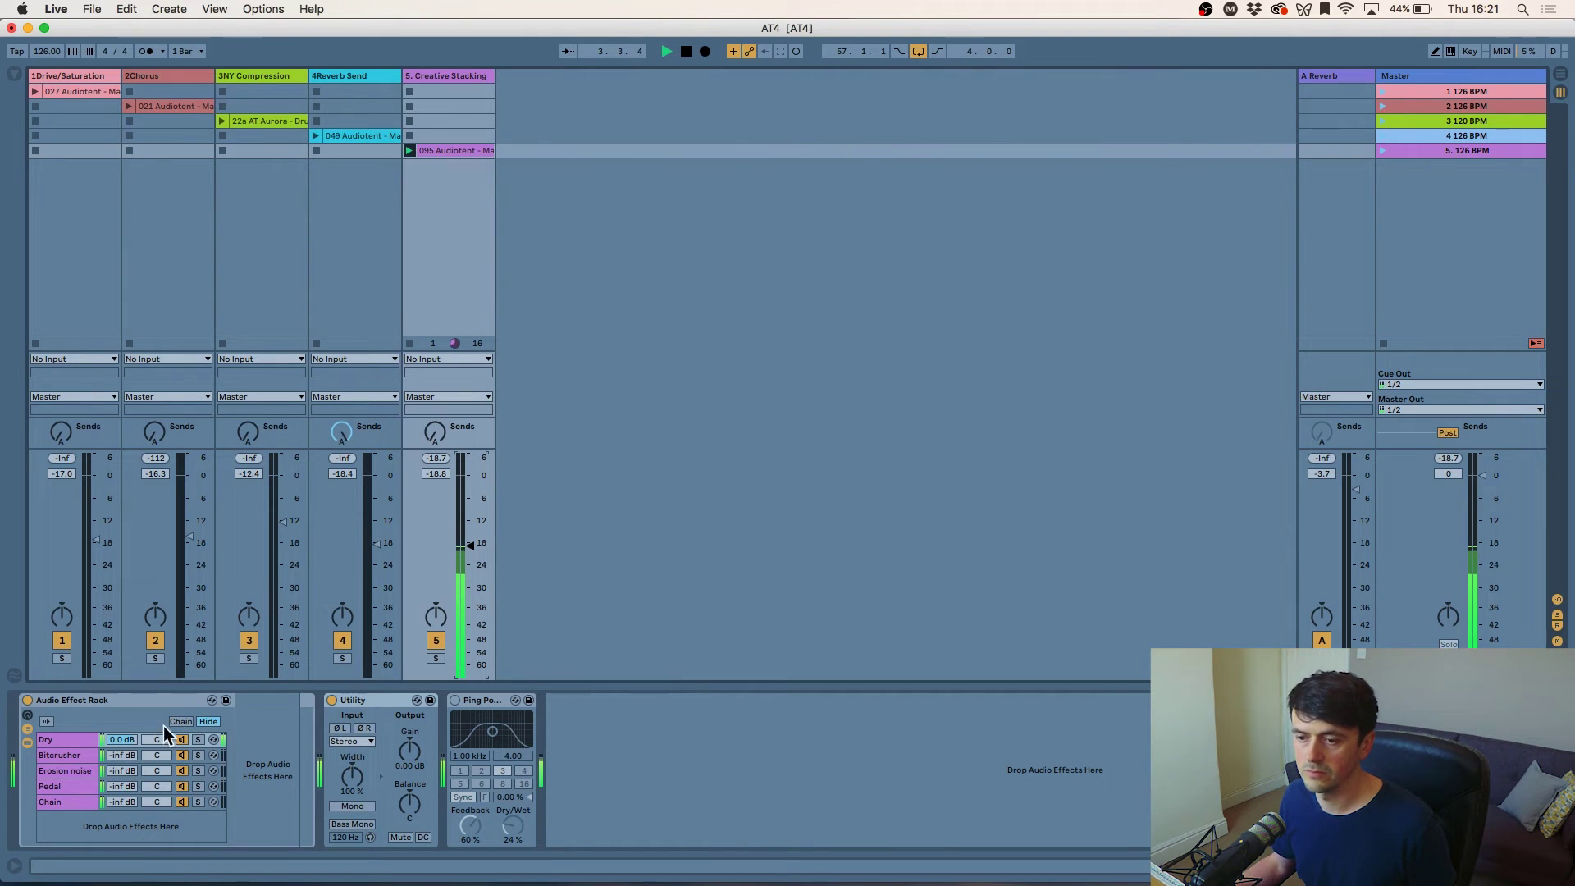
key(space)
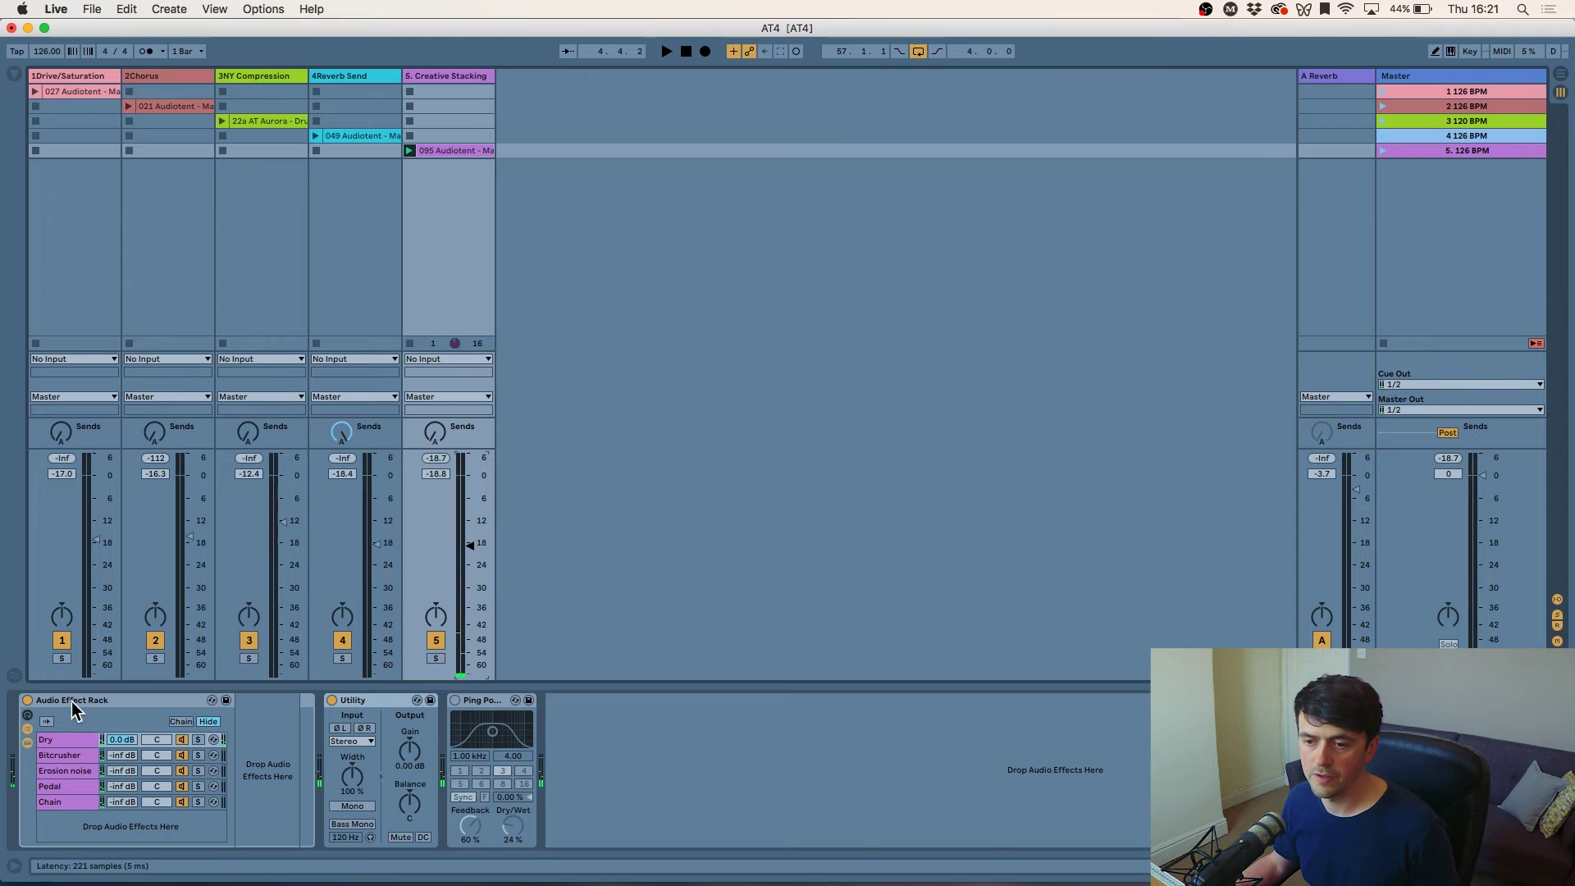
- Examine the devices in the Bitcrusher, Erosion noise, Pedal and last chains of the Creative Stacking Audio Effect Rack
click(67, 756)
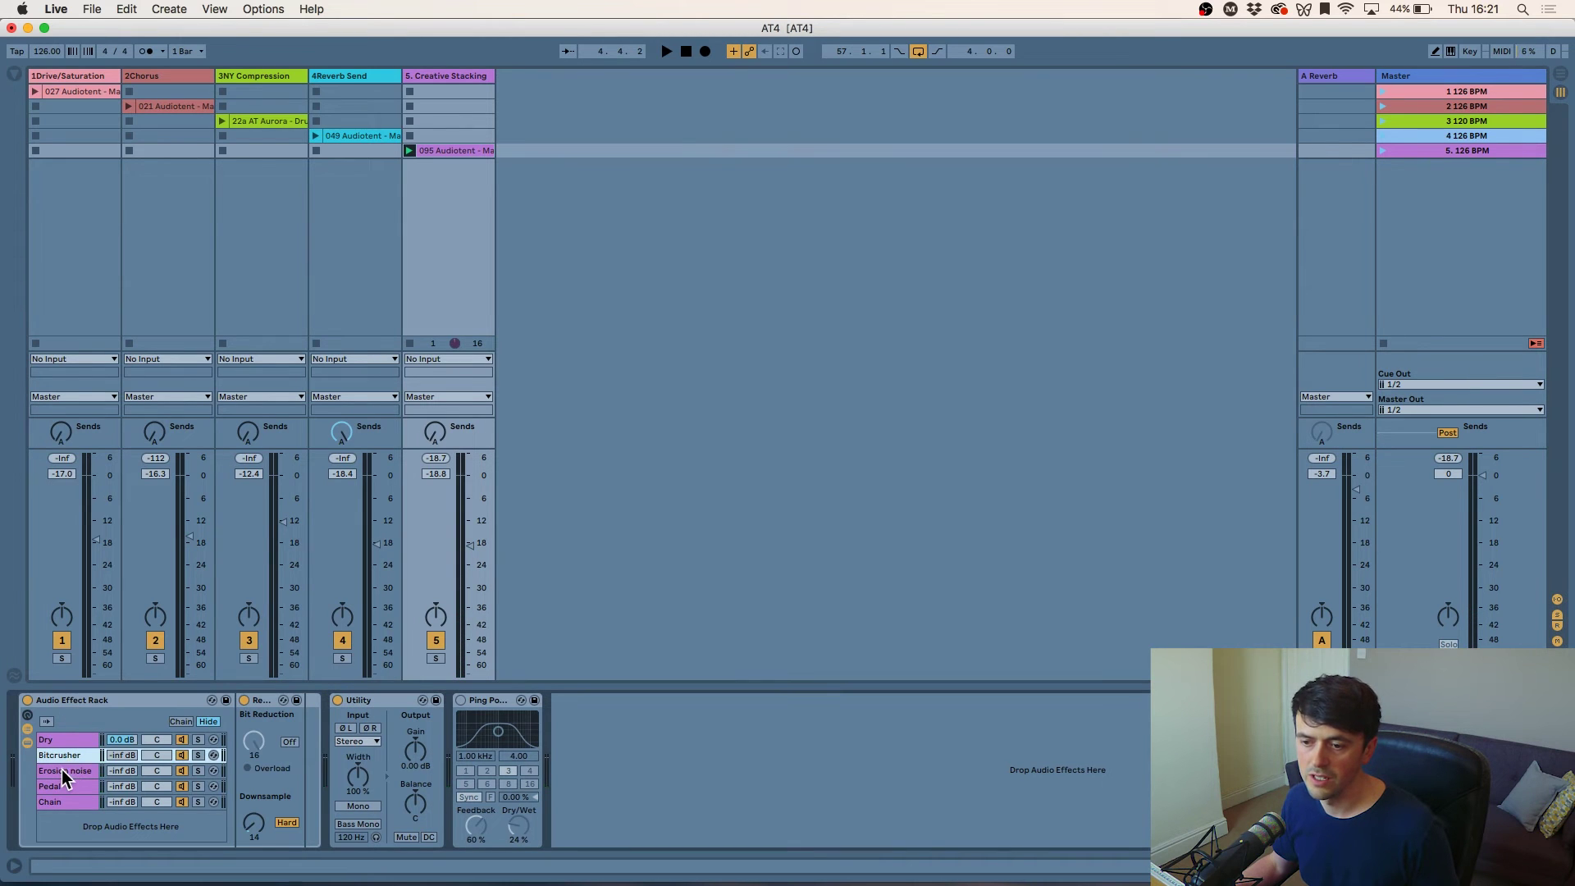
click(62, 771)
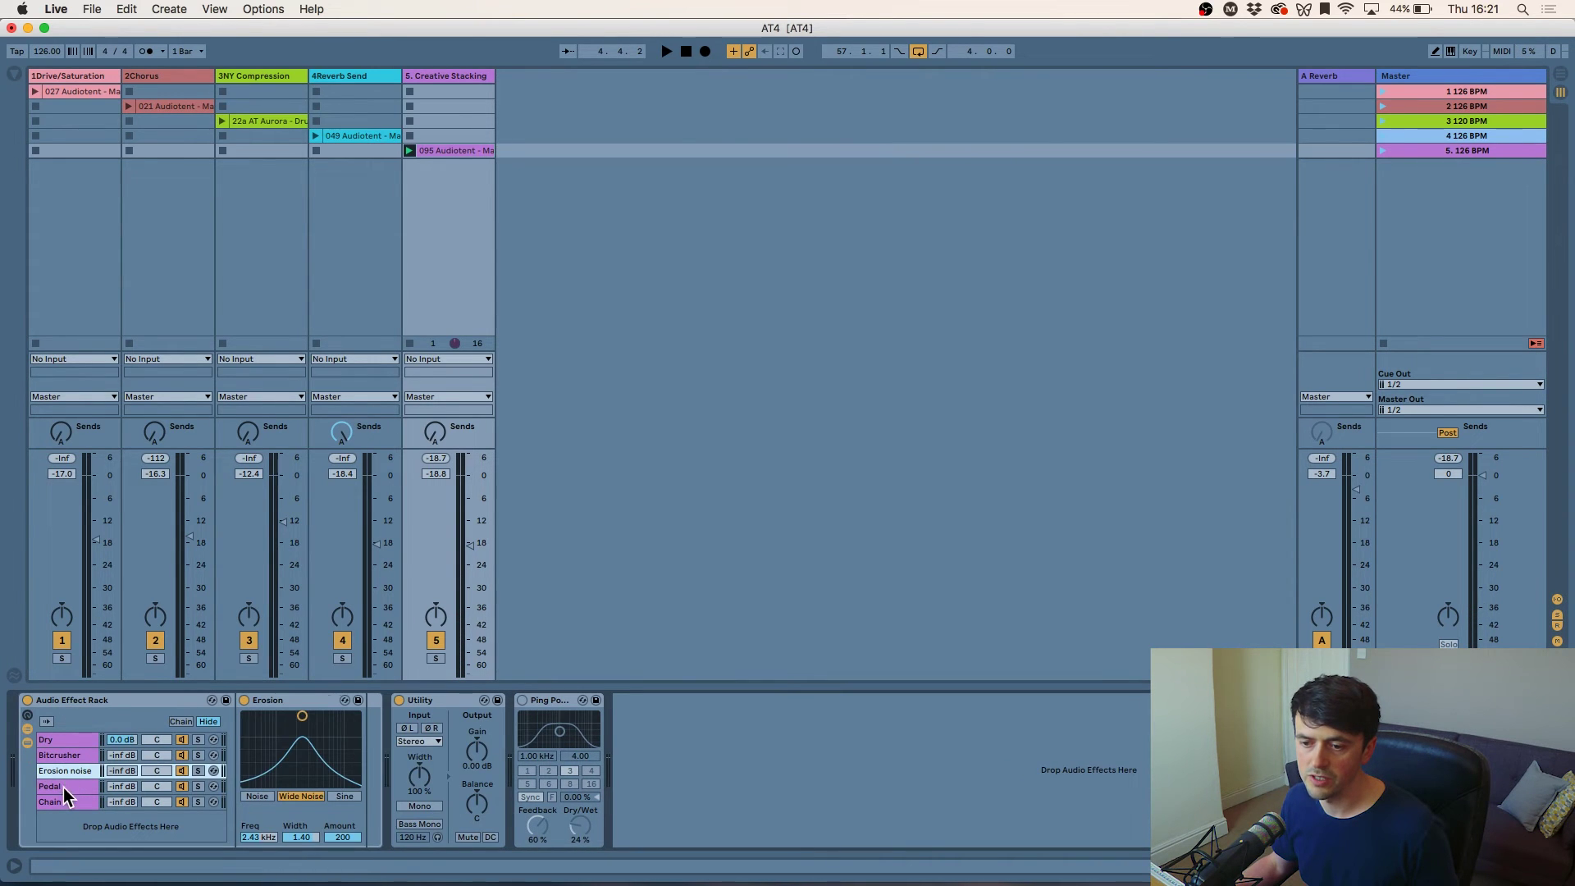
click(62, 788)
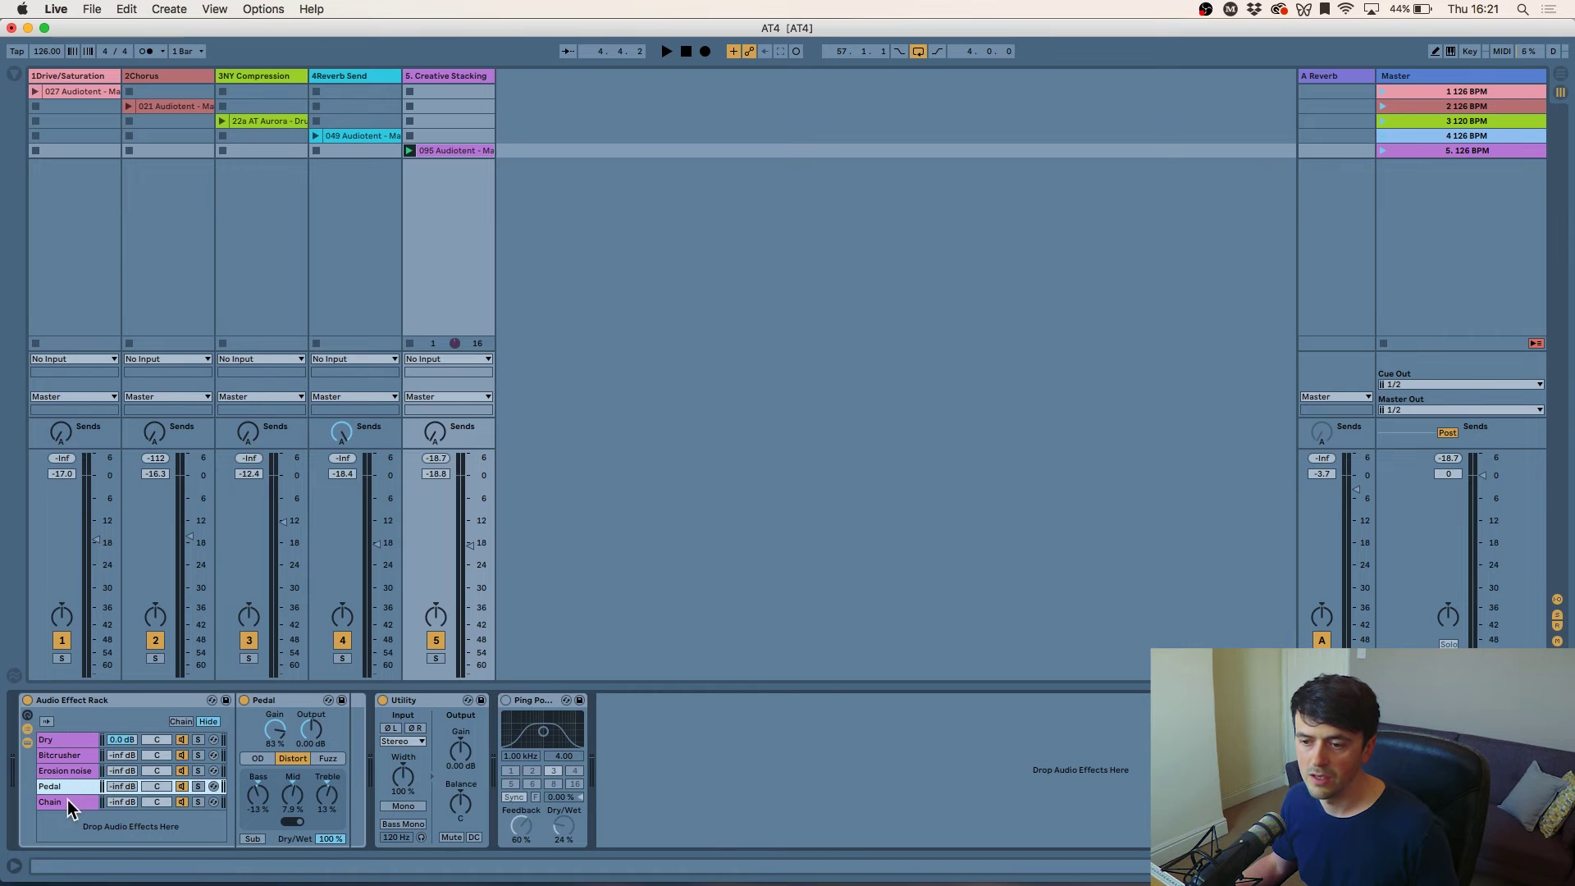
click(67, 800)
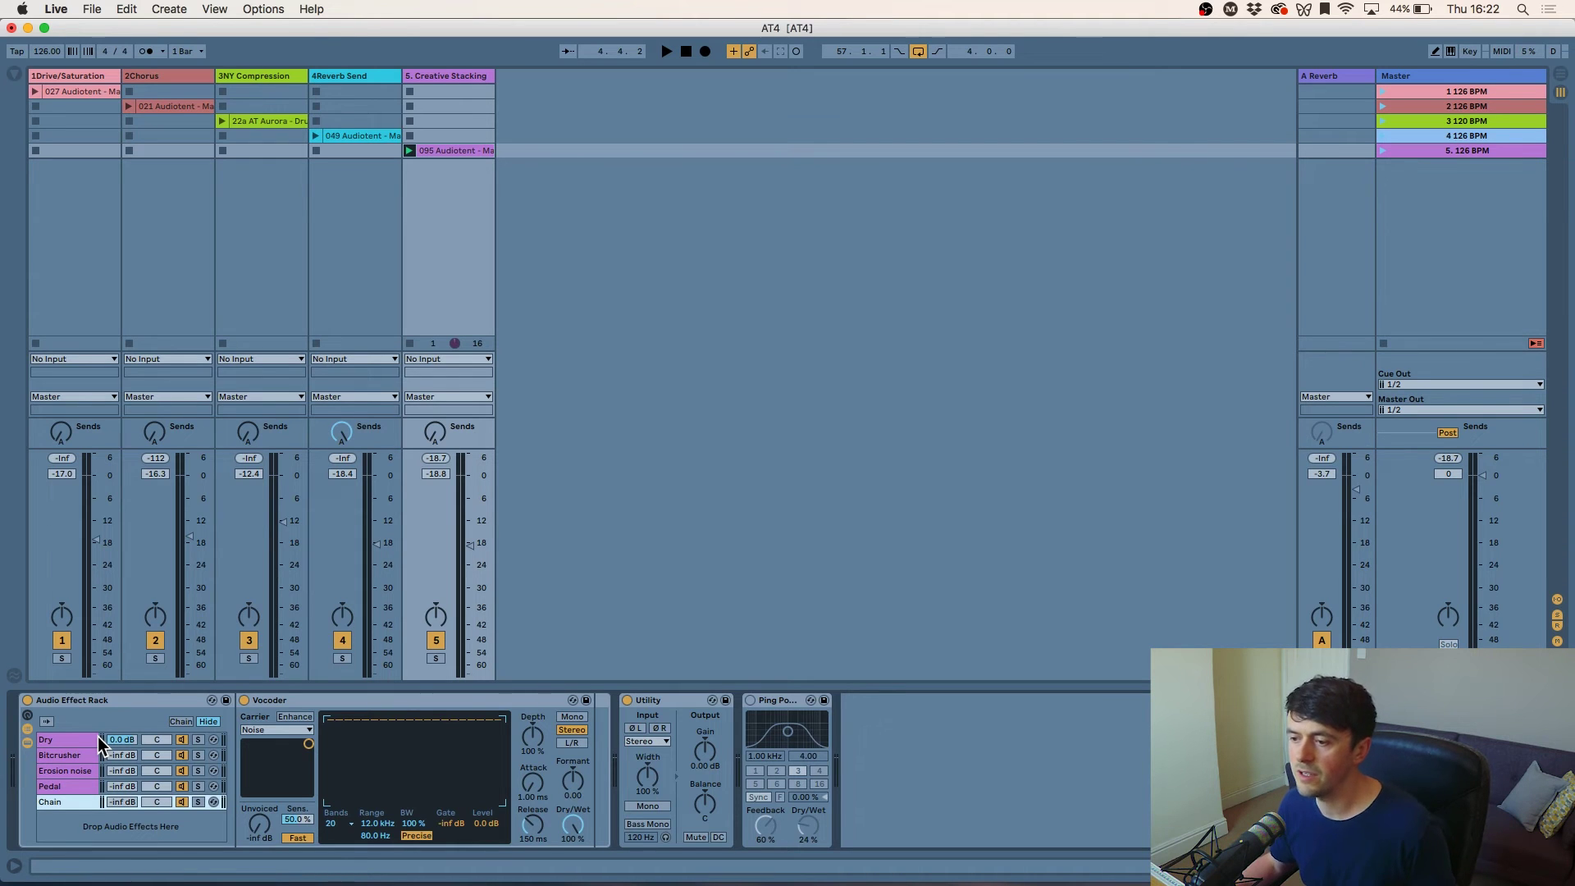
click(81, 755)
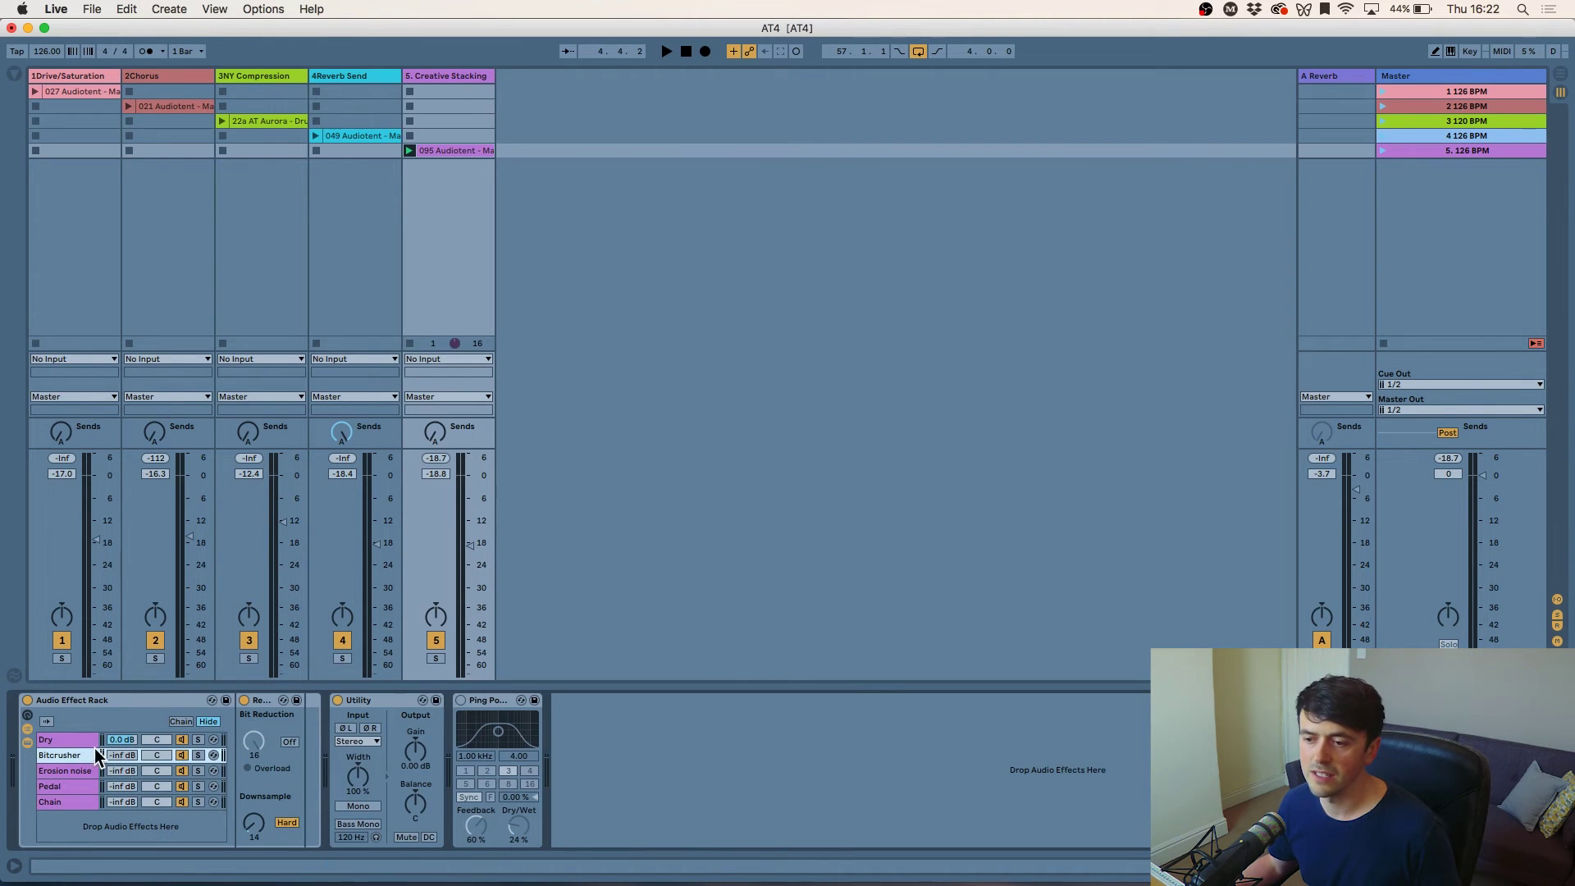
click(91, 771)
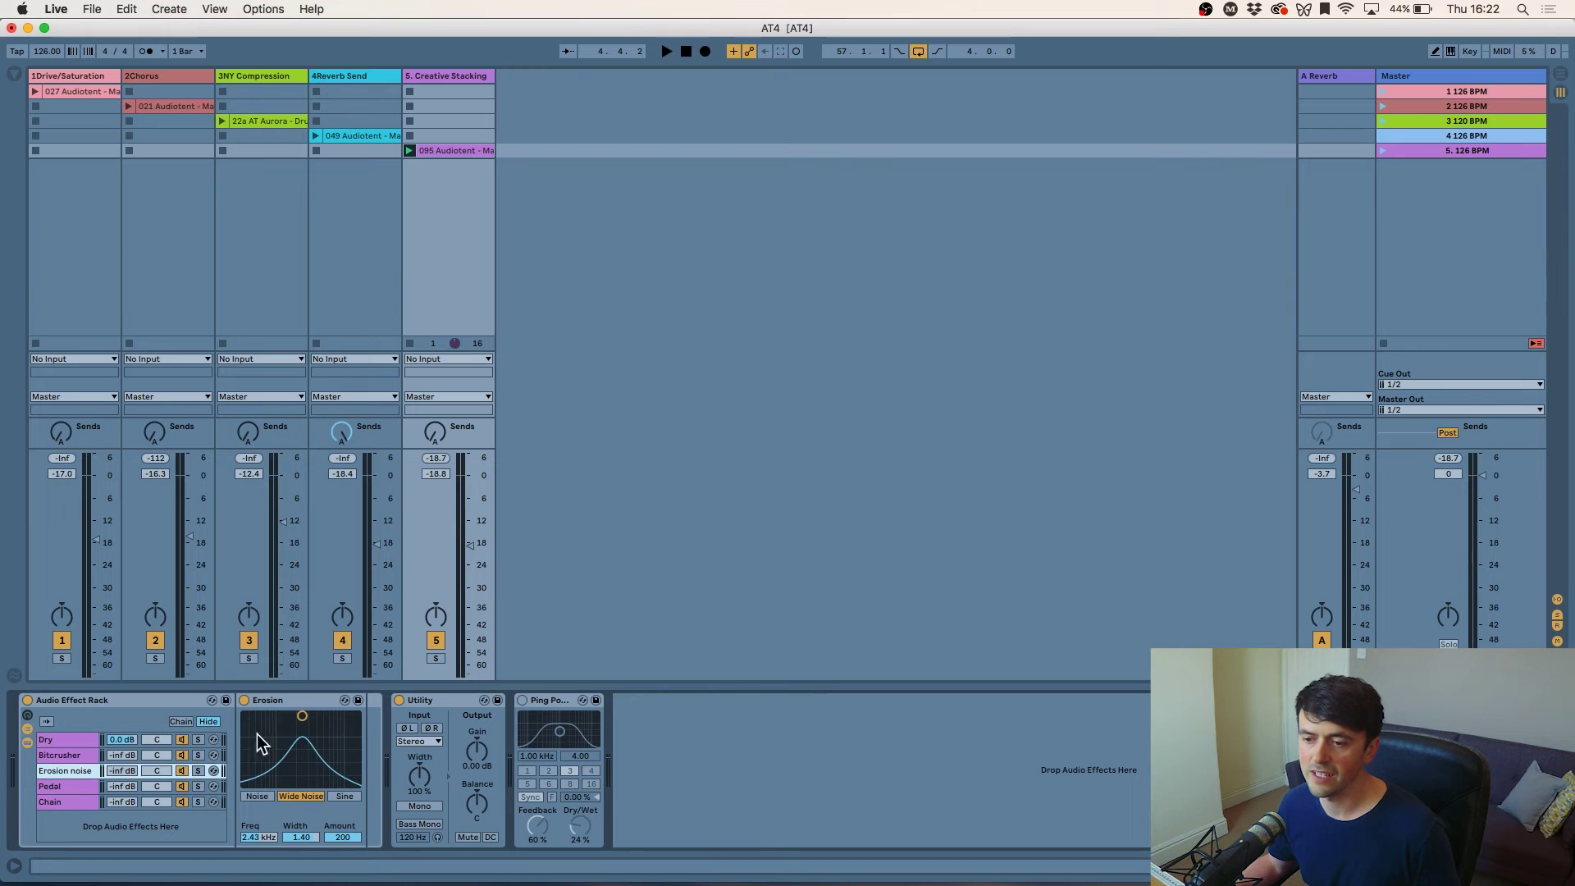
click(83, 786)
click(71, 766)
click(77, 742)
click(147, 756)
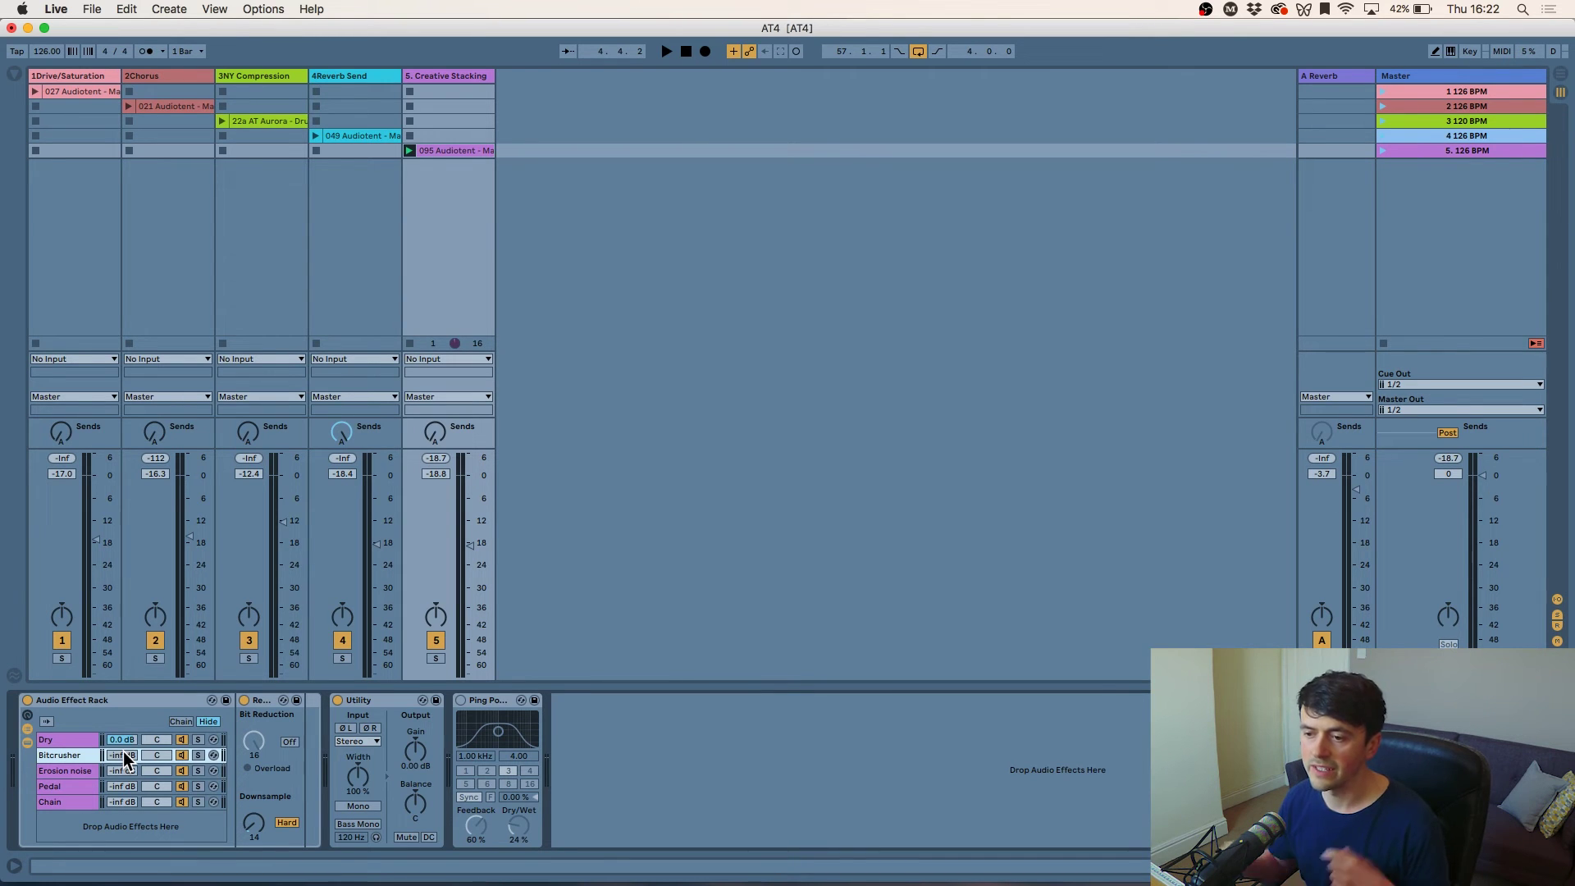
- Raise the Bitcrusher chain volume to -39.0 dB during playback and lower the gain of the Utility after the rack to -10.6 dB
click(373, 697)
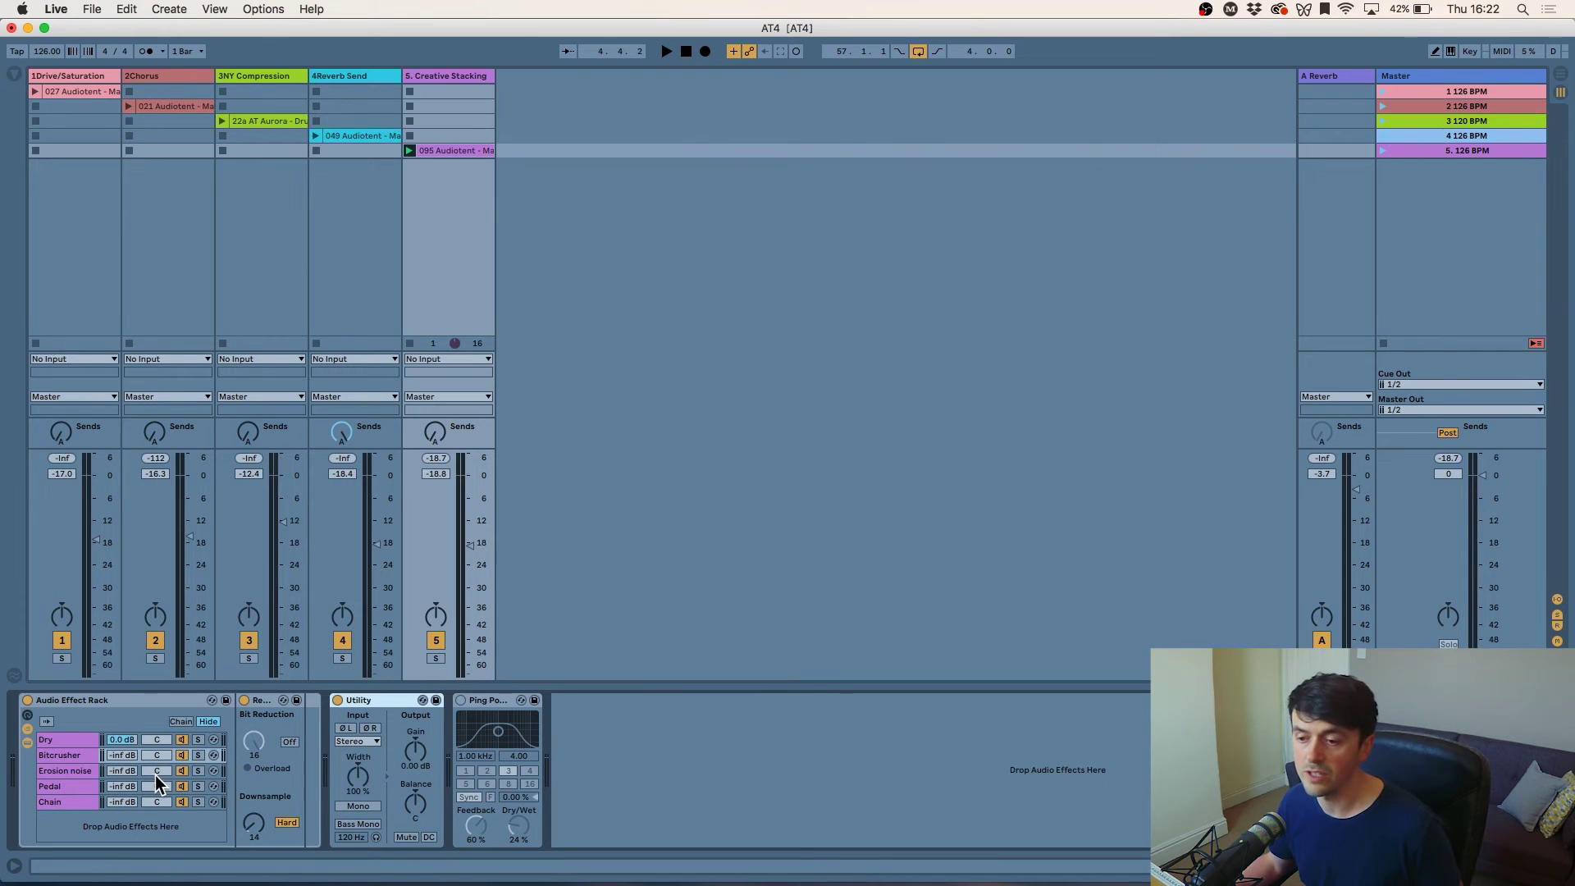
key(space)
drag(115, 756, 115, 742)
key(space)
drag(420, 750, 420, 768)
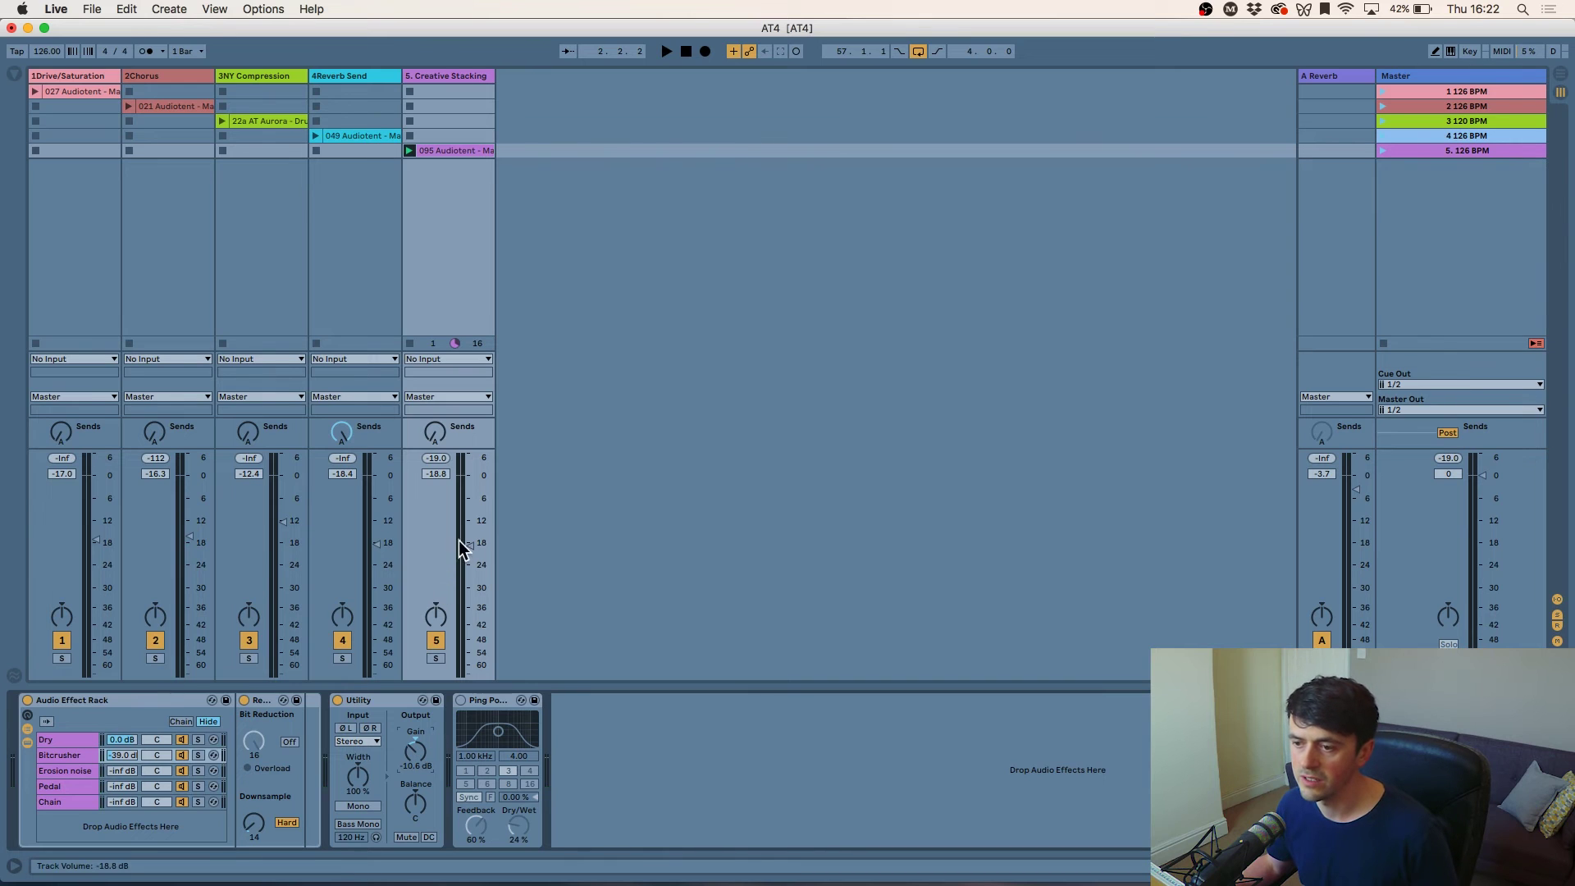
- Restart playback, raise the Creative Stacking track volume to -8.5 dB and bring the Bitcrusher chain up to -12.0 dB
key(space)
drag(456, 539, 470, 507)
drag(123, 755, 123, 723)
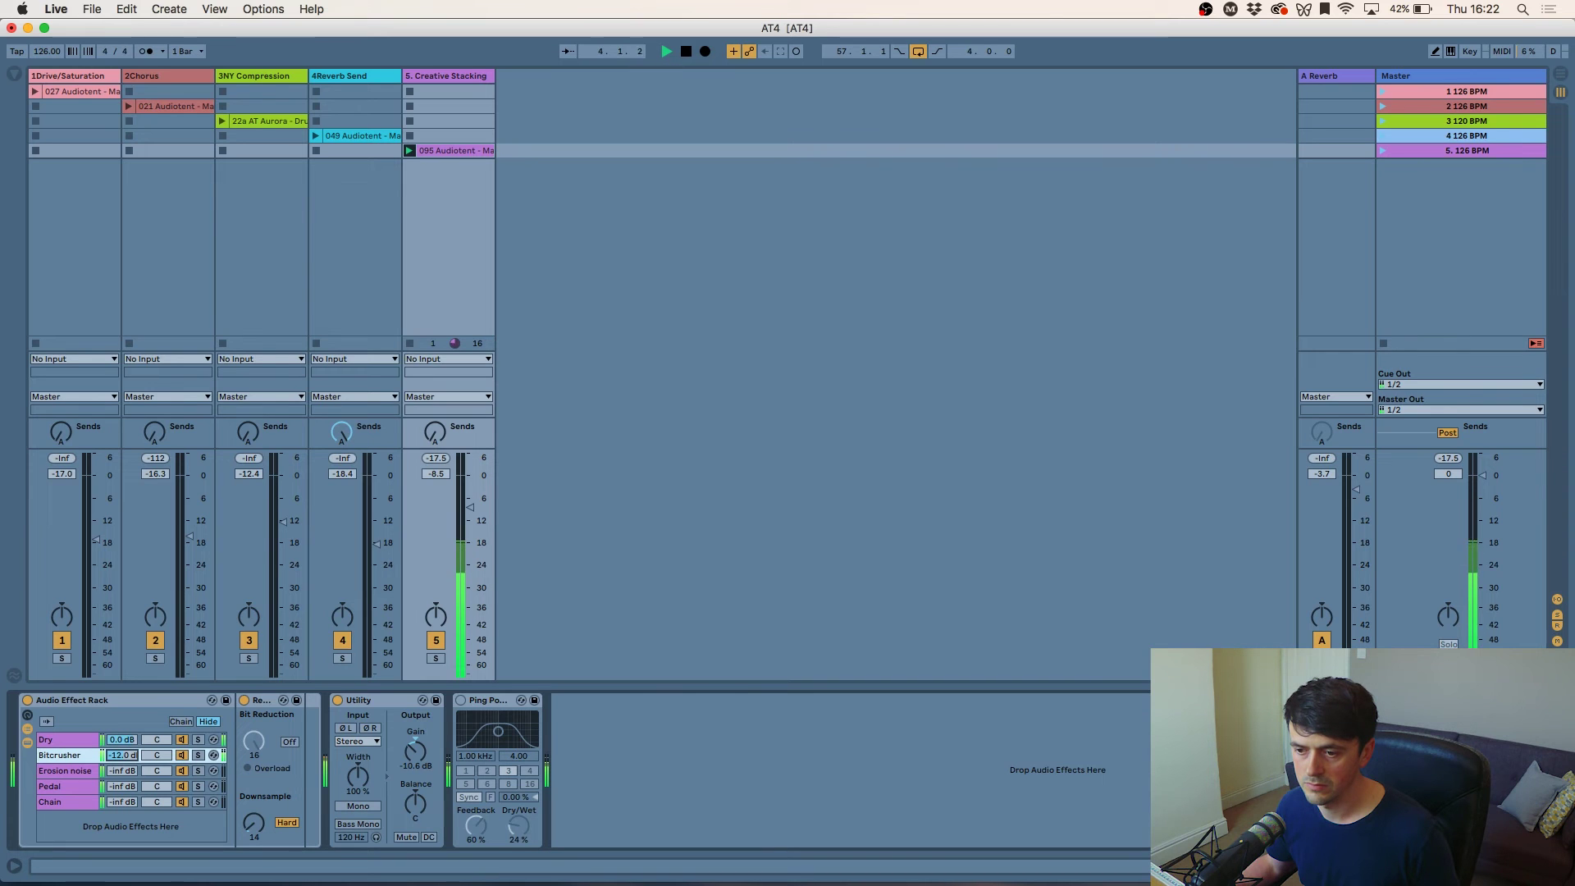
- Raise the Erosion noise chain volume to -11.8 dB and lower the Utility gain to -12.2 dB
click(69, 771)
drag(121, 776, 121, 761)
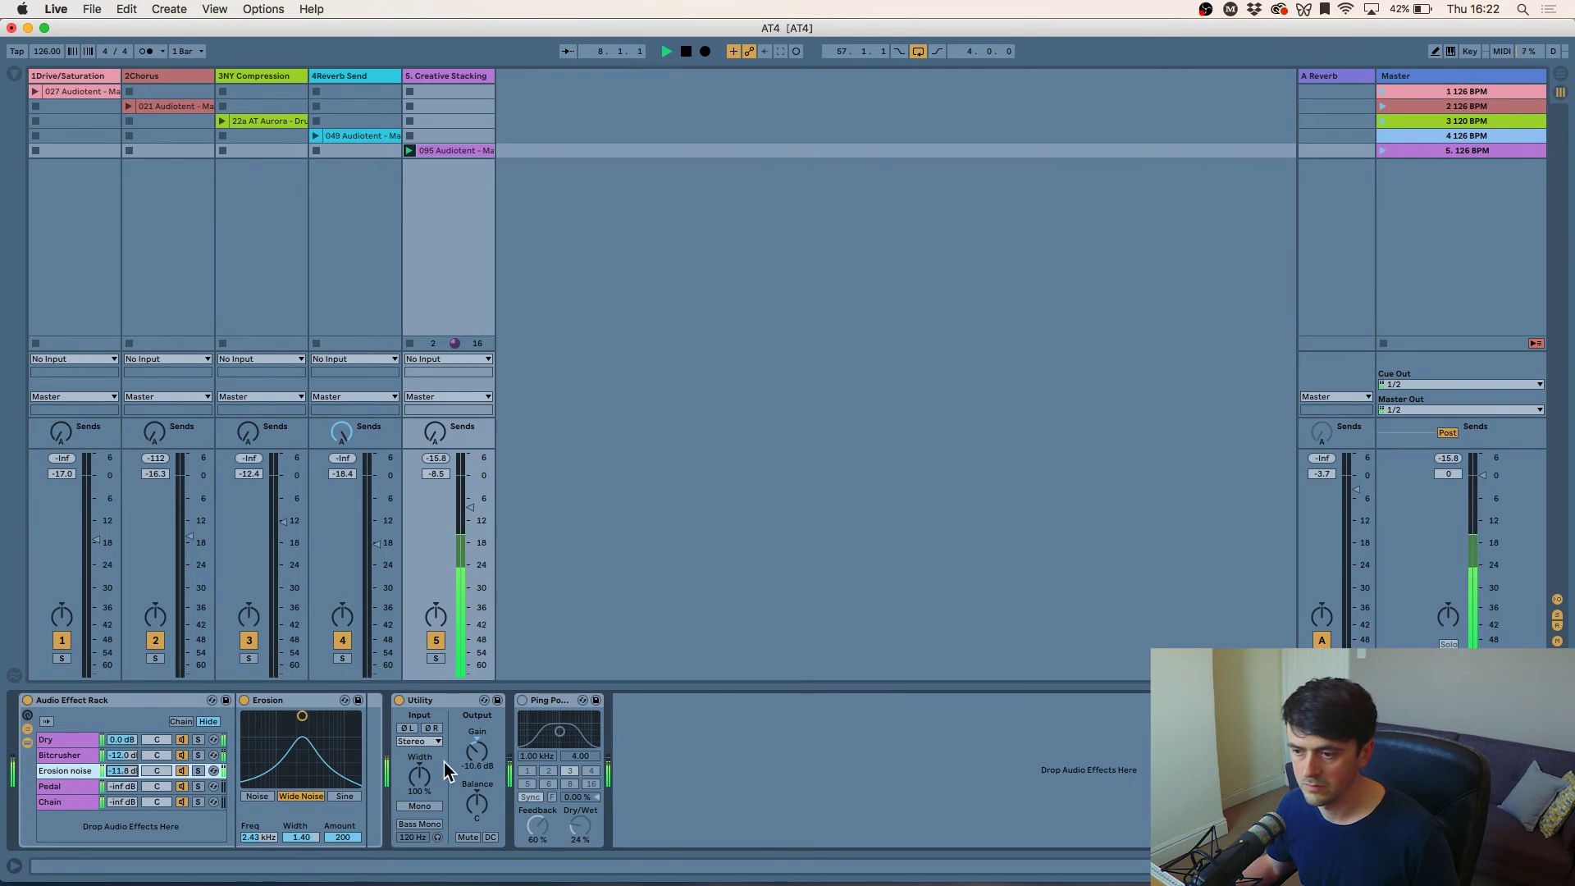
drag(477, 750, 476, 767)
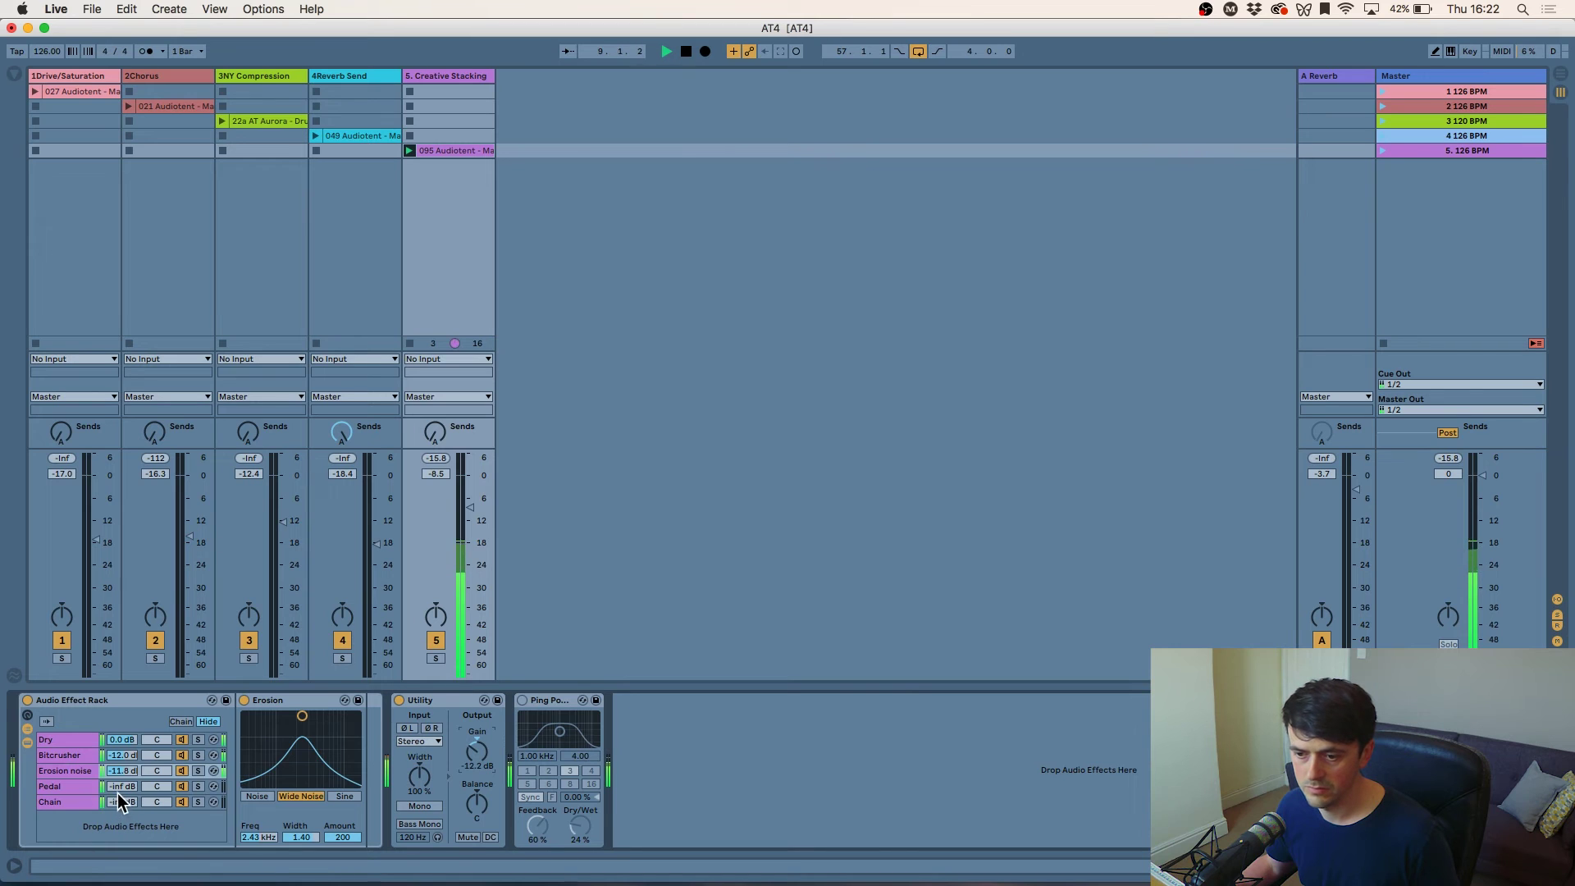
- Raise the Pedal chain volume to -9.6 dB and the Vocoder chain to -3.0 dB, lower the Utility gain to -13.3 dB, and stop playback
drag(121, 786, 121, 783)
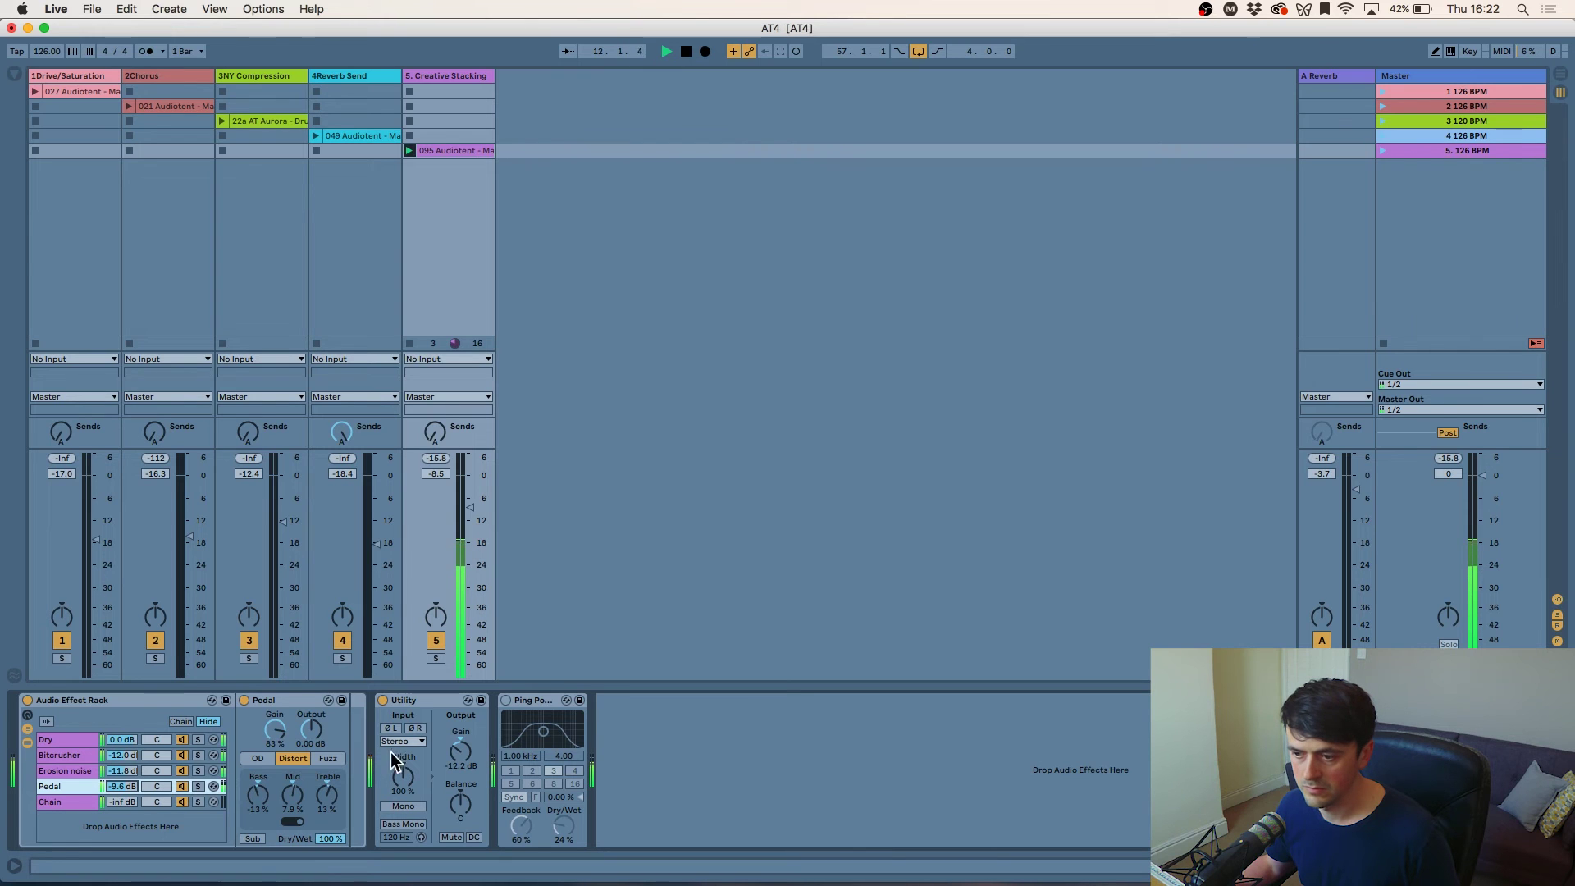
drag(121, 804, 121, 768)
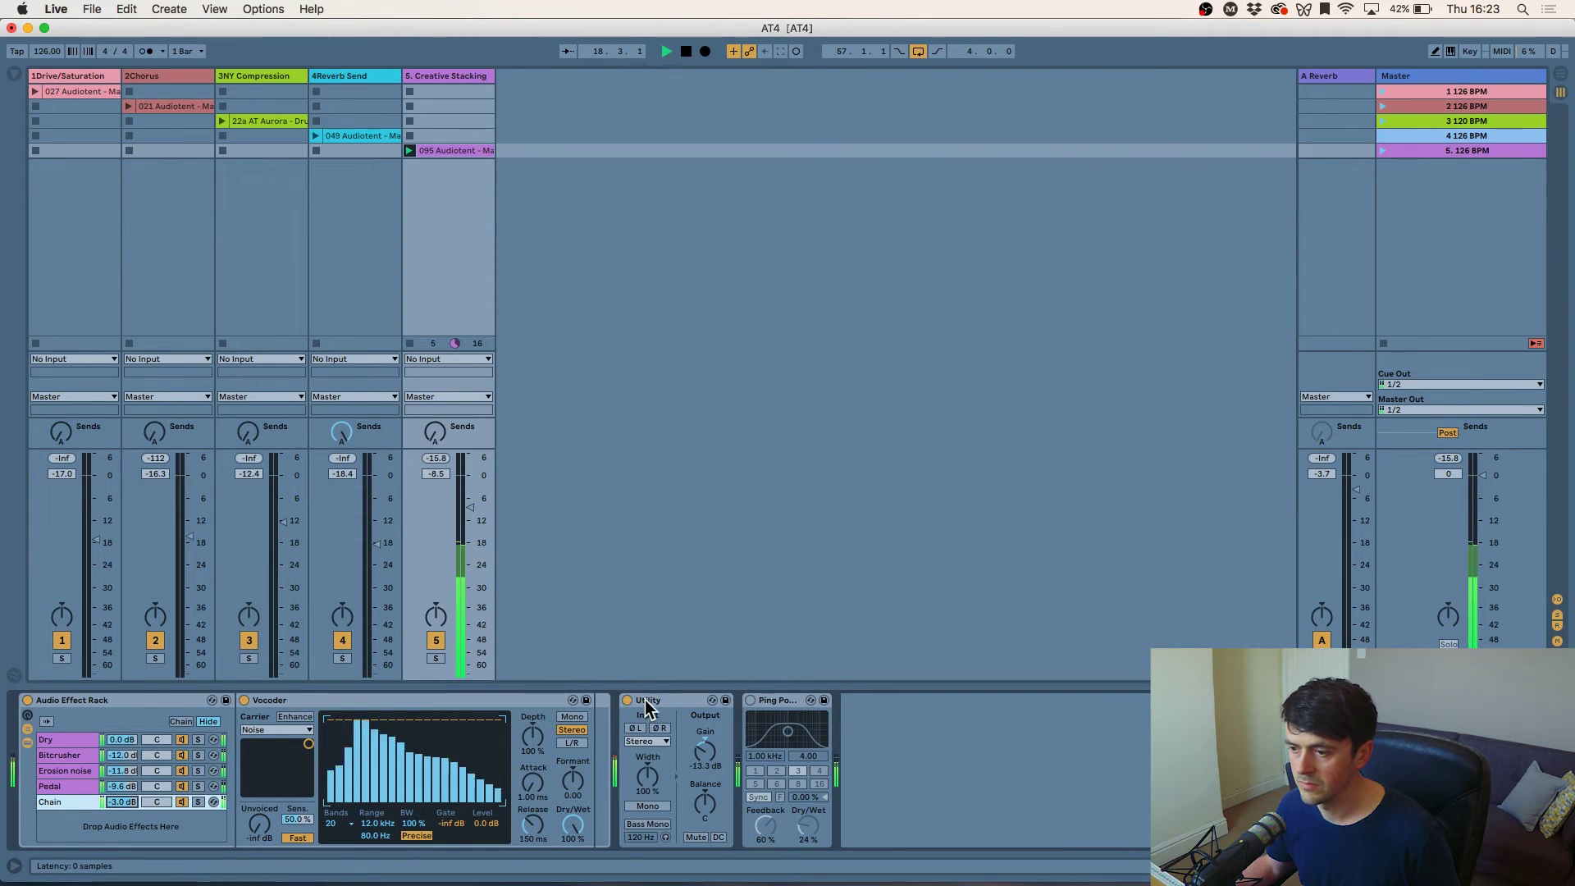
key(space)
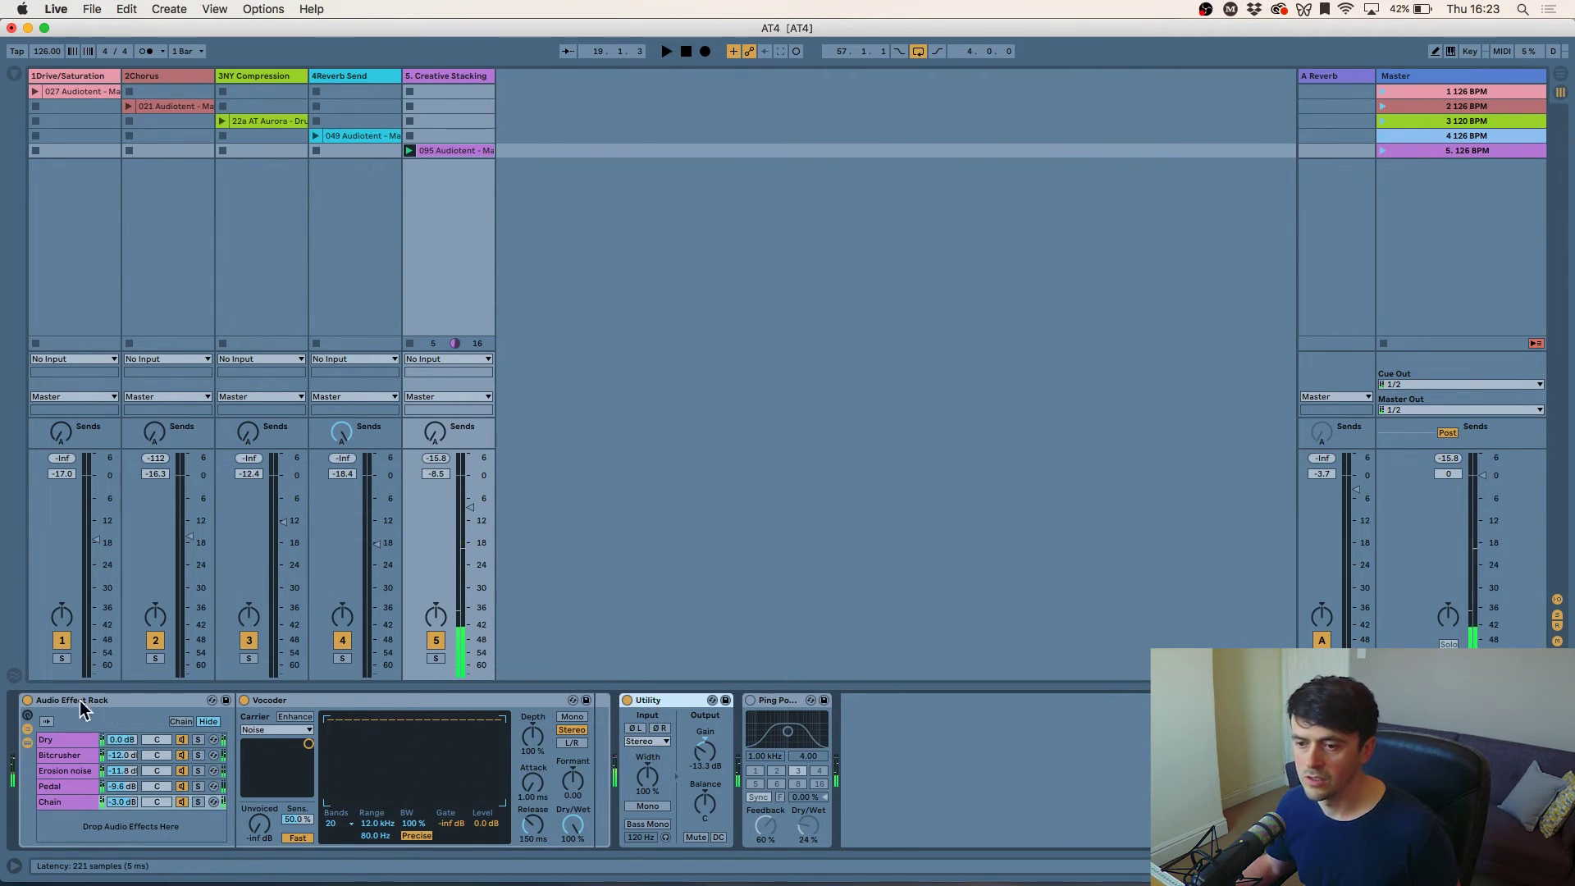
- Group the Audio Effect Rack and the Utility of the Creative Stacking track into an outer Audio Effect Rack
click(82, 703)
right_click(82, 703)
click(137, 762)
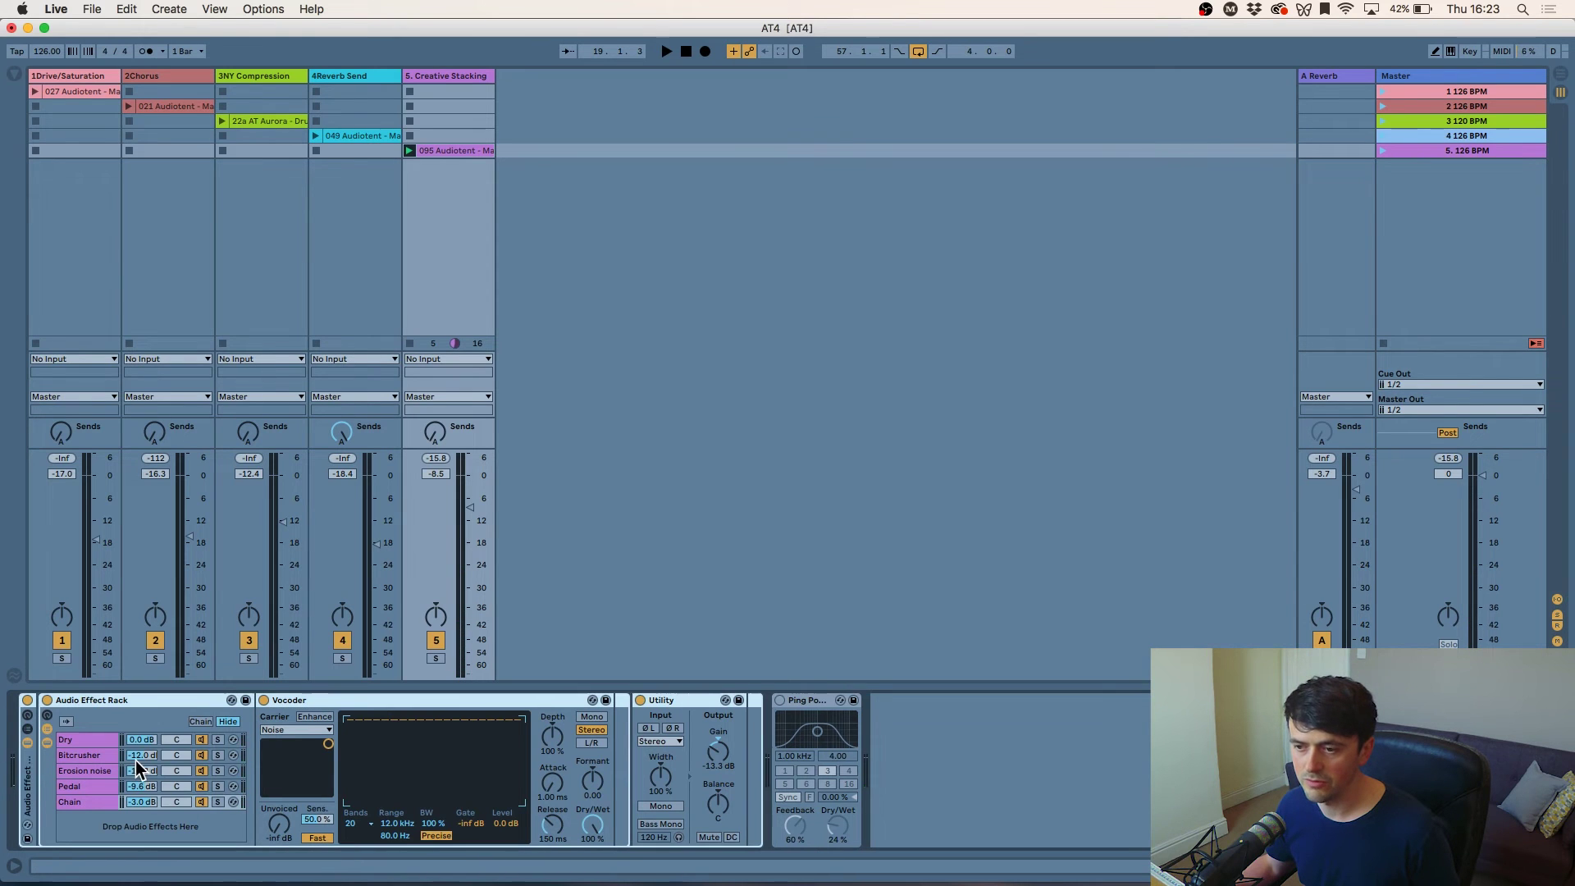
- Play the track with the outer rack bypassed and the track volume at -16.6 dB, and undo both changes
click(26, 702)
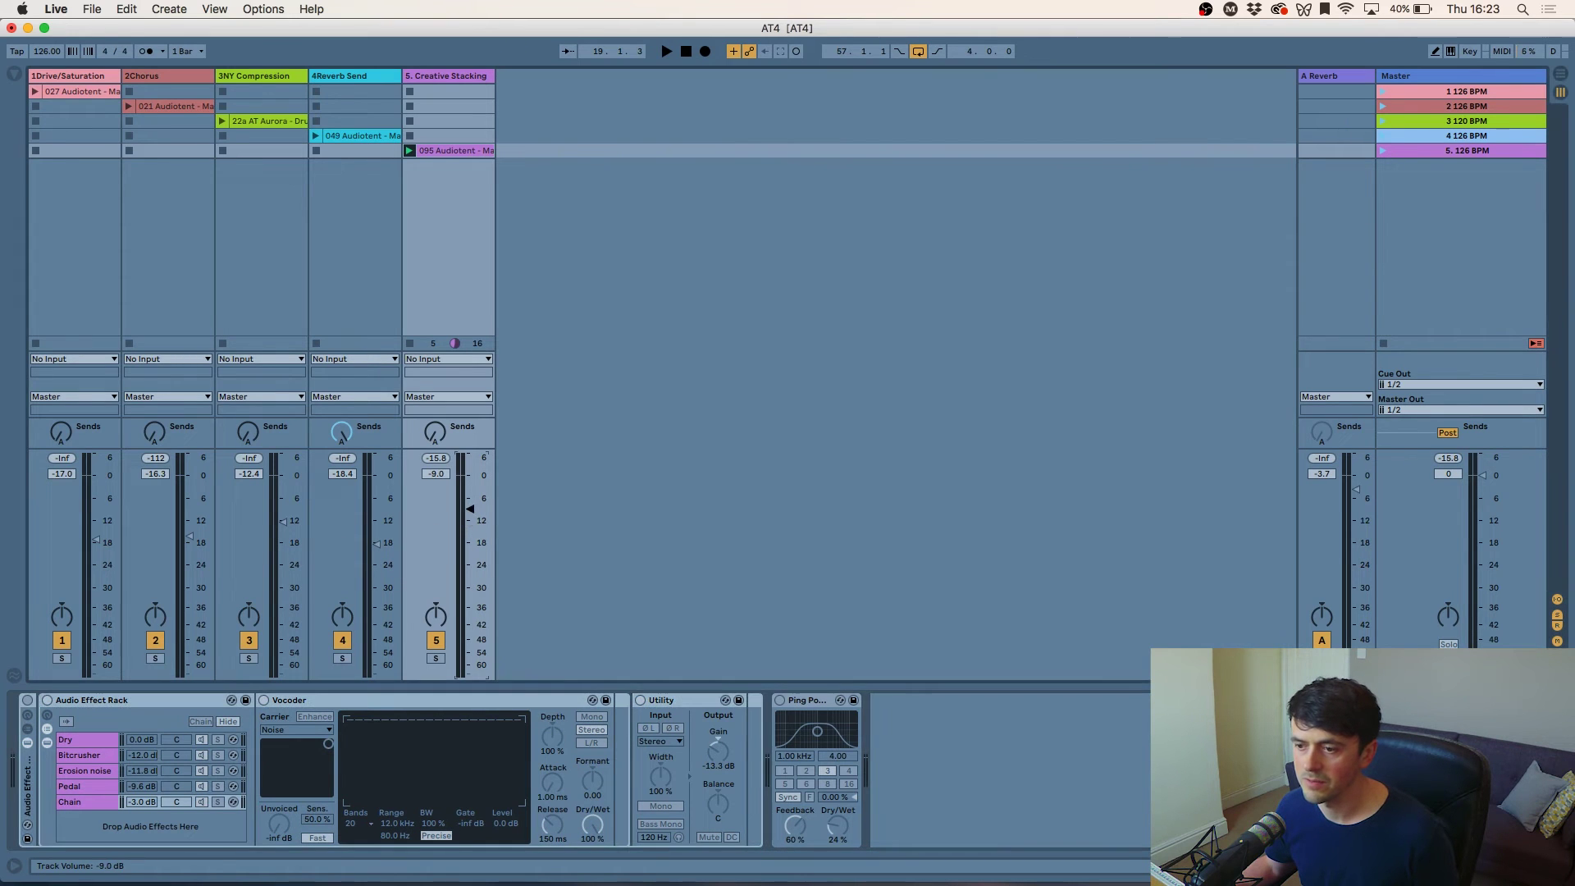
drag(470, 512, 470, 543)
key(space)
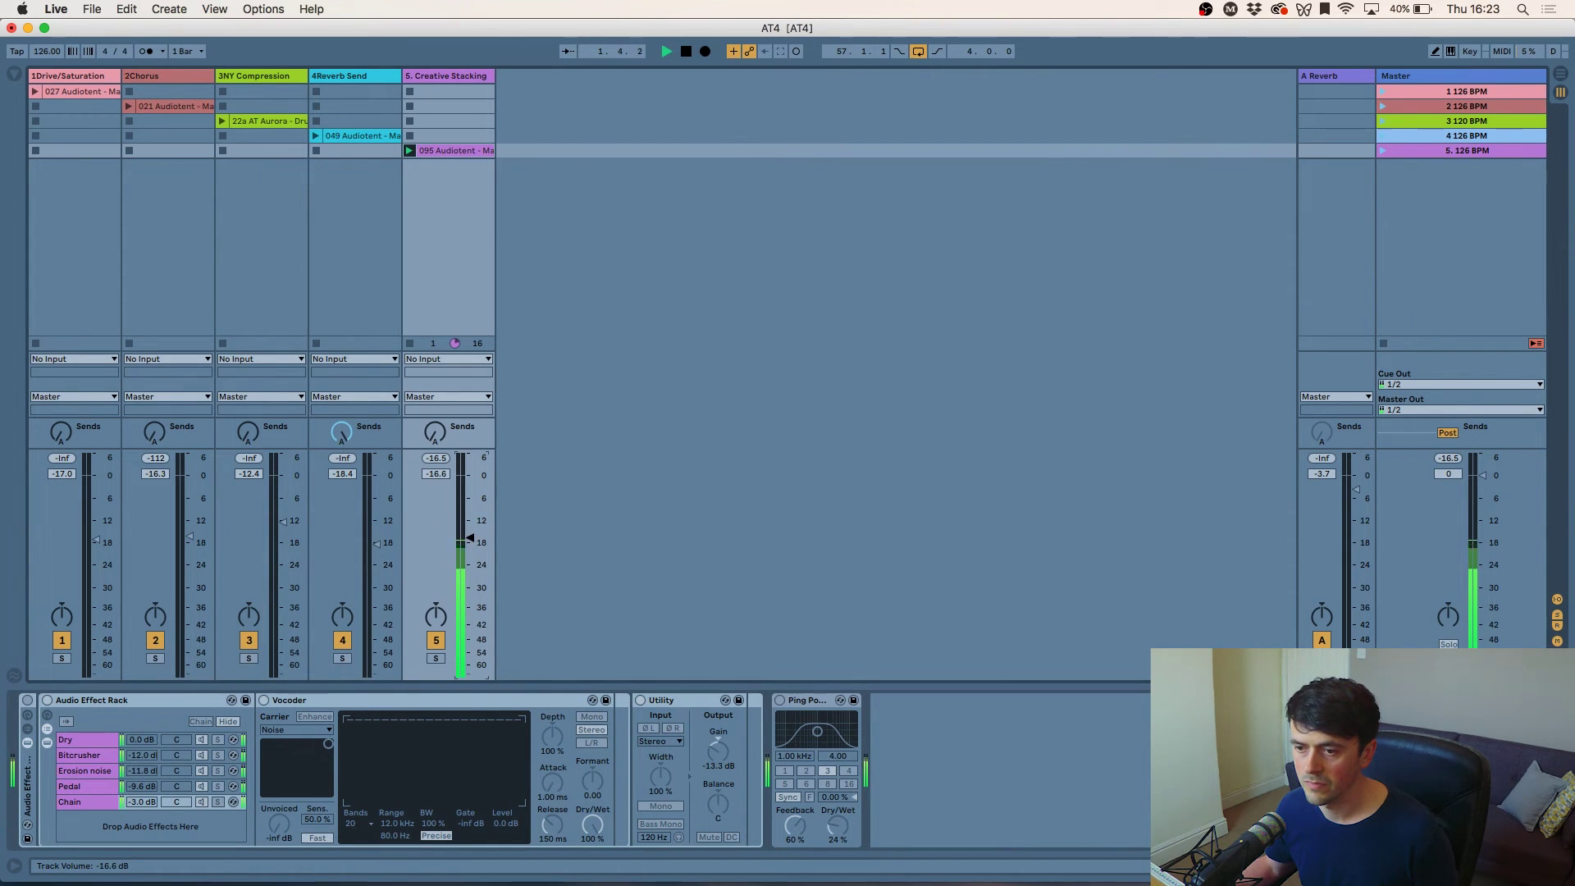
key(super+z)
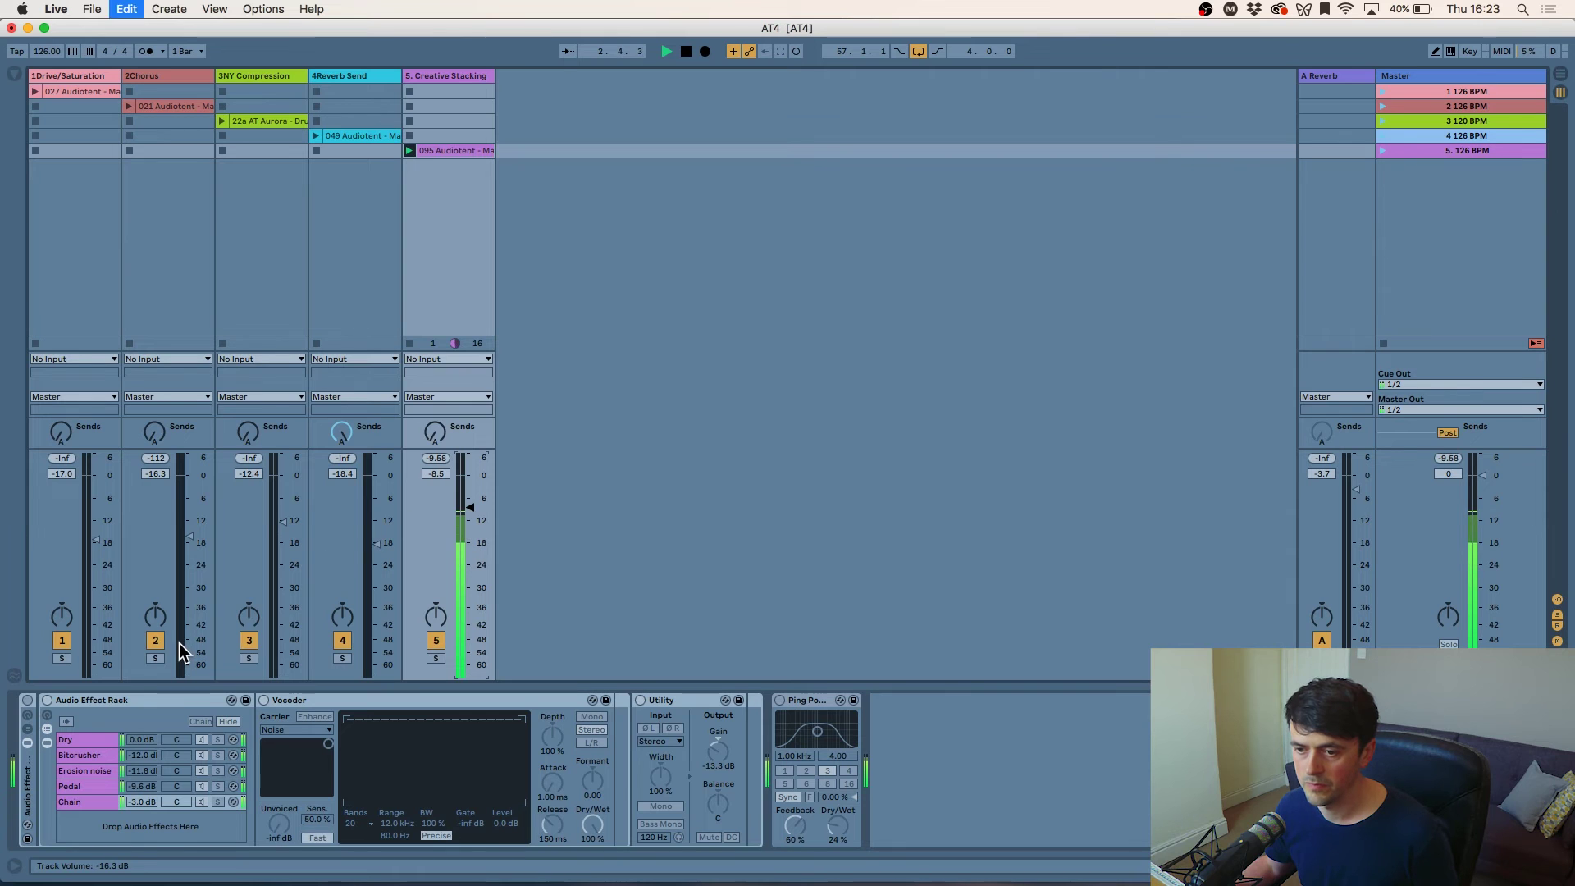
key(super+z)
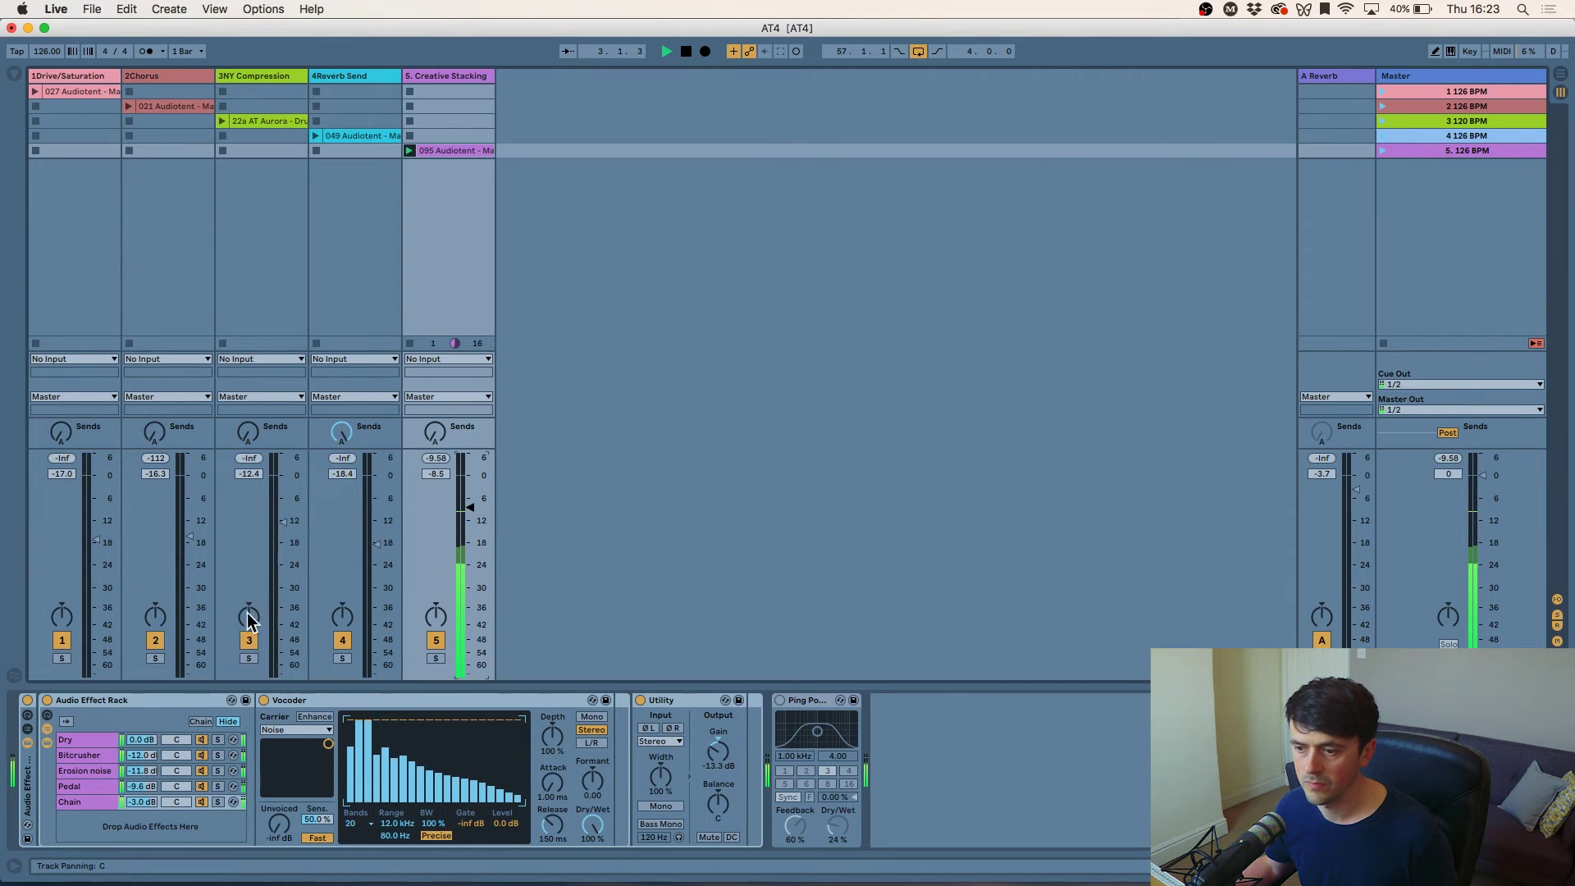
- Raise the gain of the Utility in the outer rack to -10.0 dB and stop playback
click(715, 753)
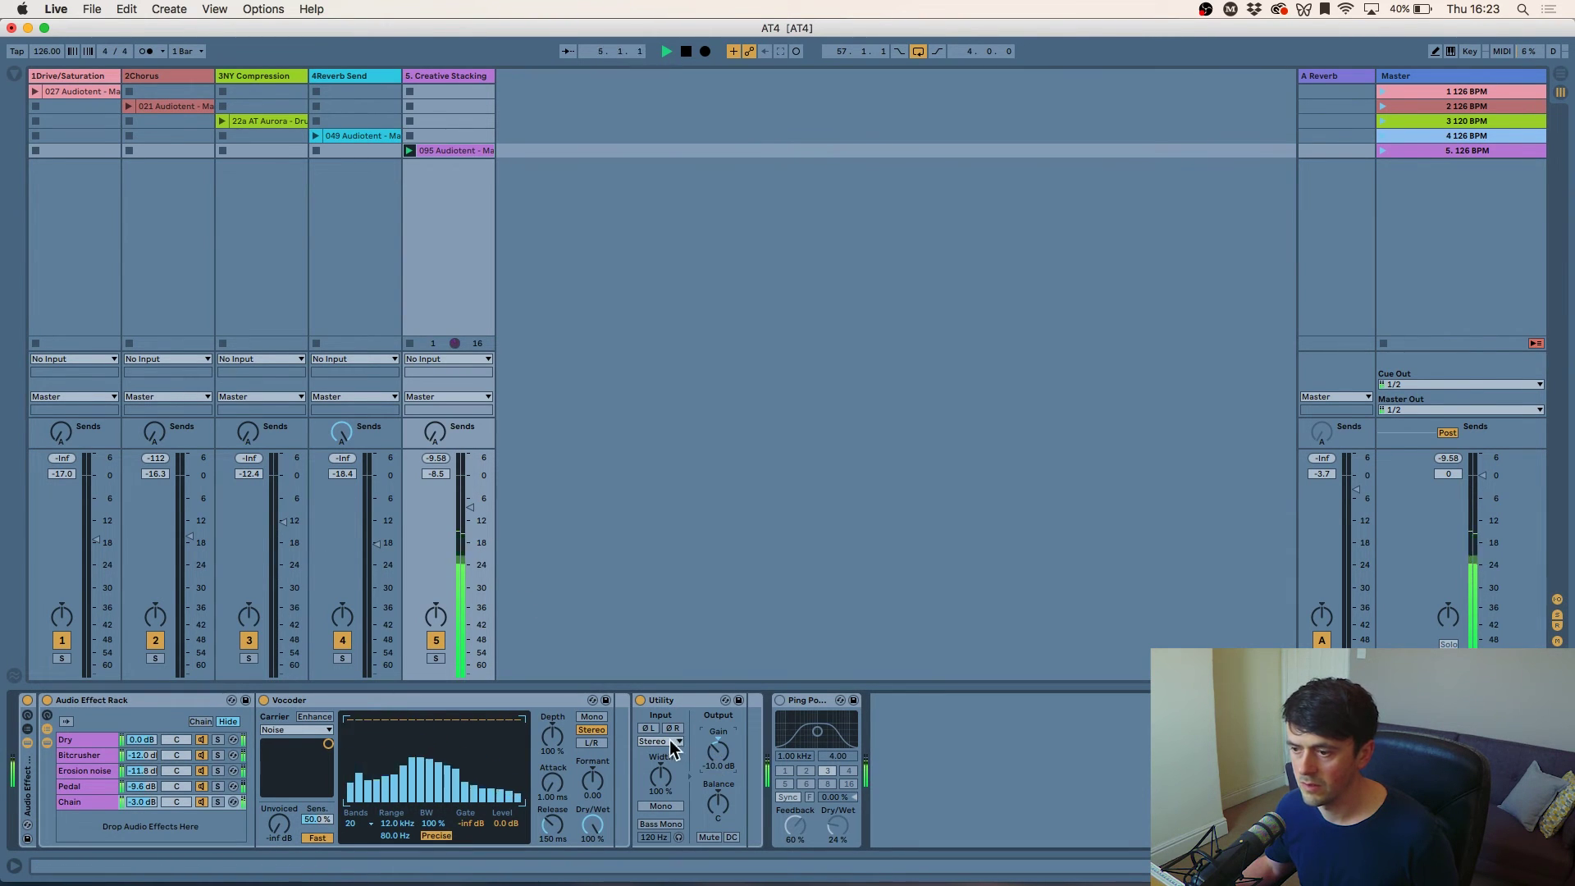
key(space)
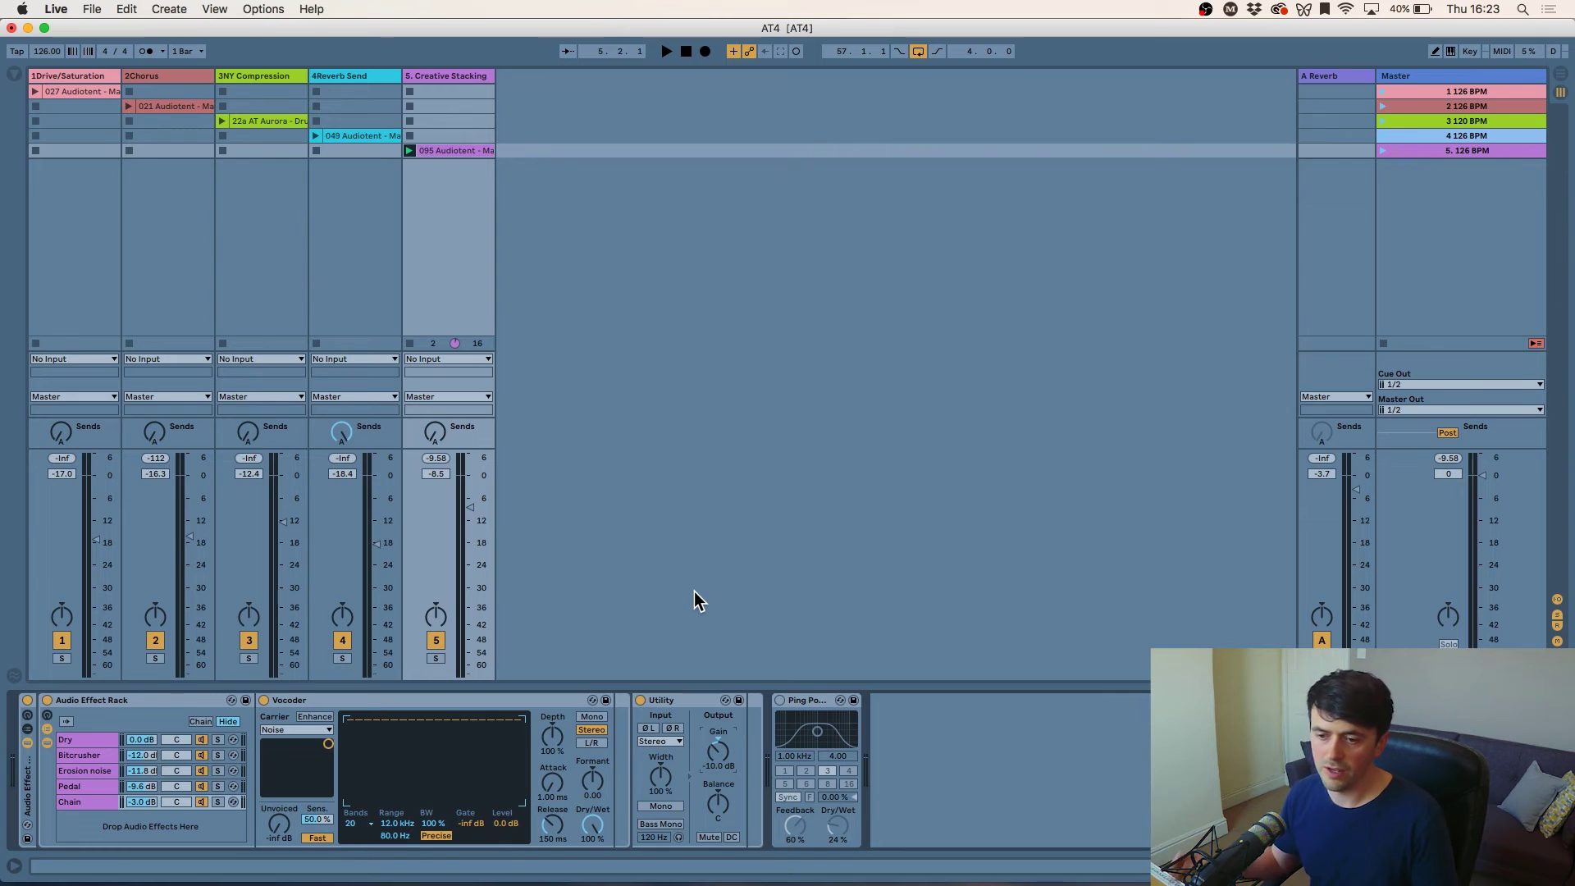
- Examine the devices in the Dry, Bitcrusher, Erosion noise, Pedal and Vocoder chains of the inner Audio Effect Rack
click(101, 750)
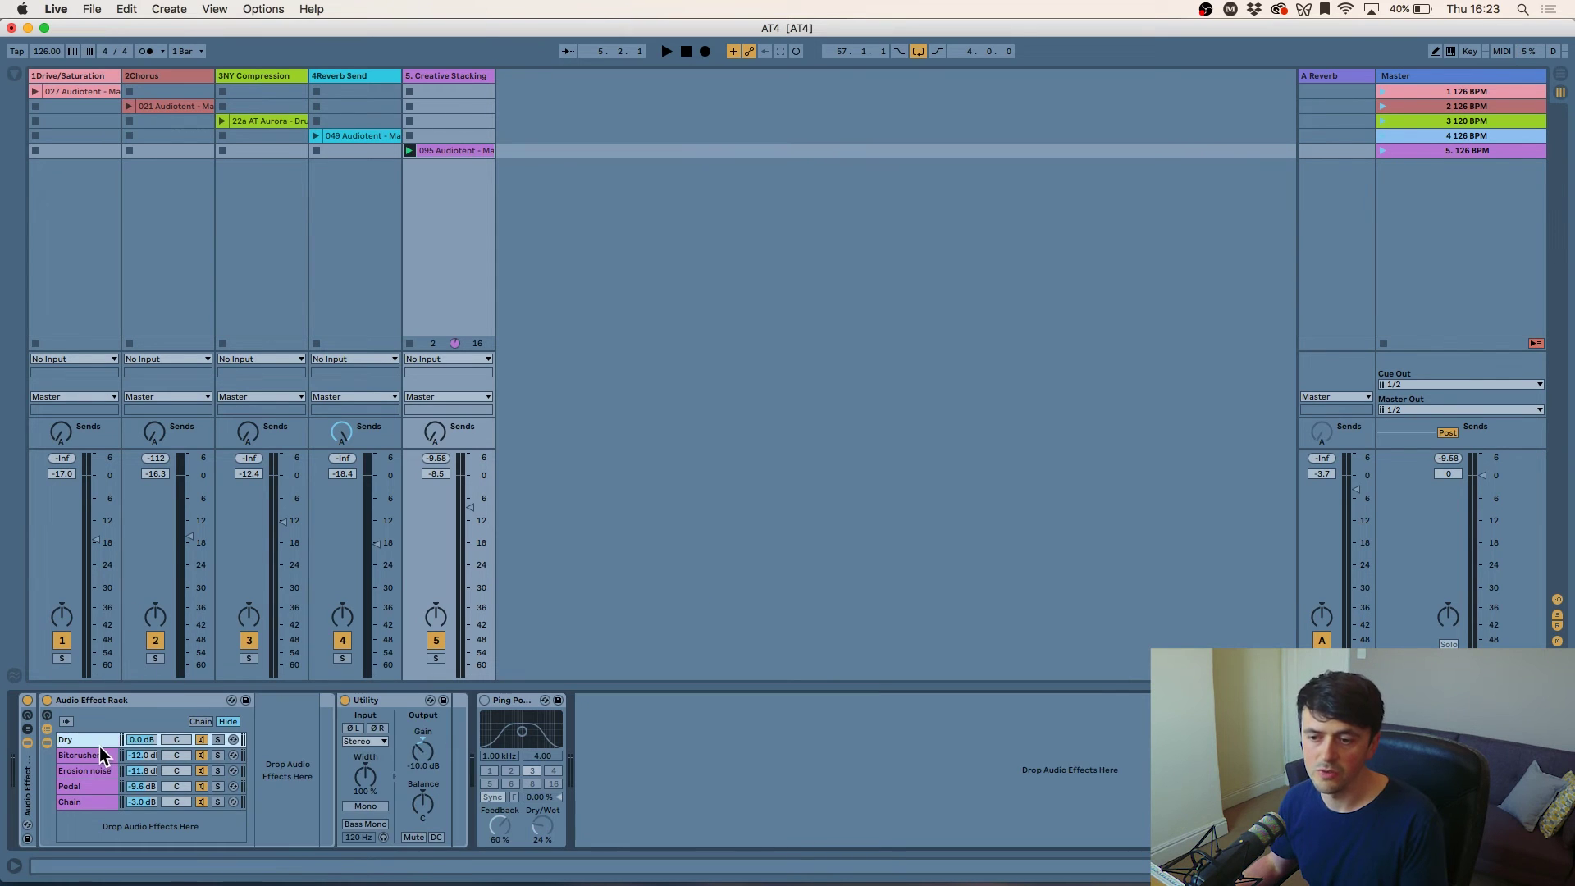
click(94, 769)
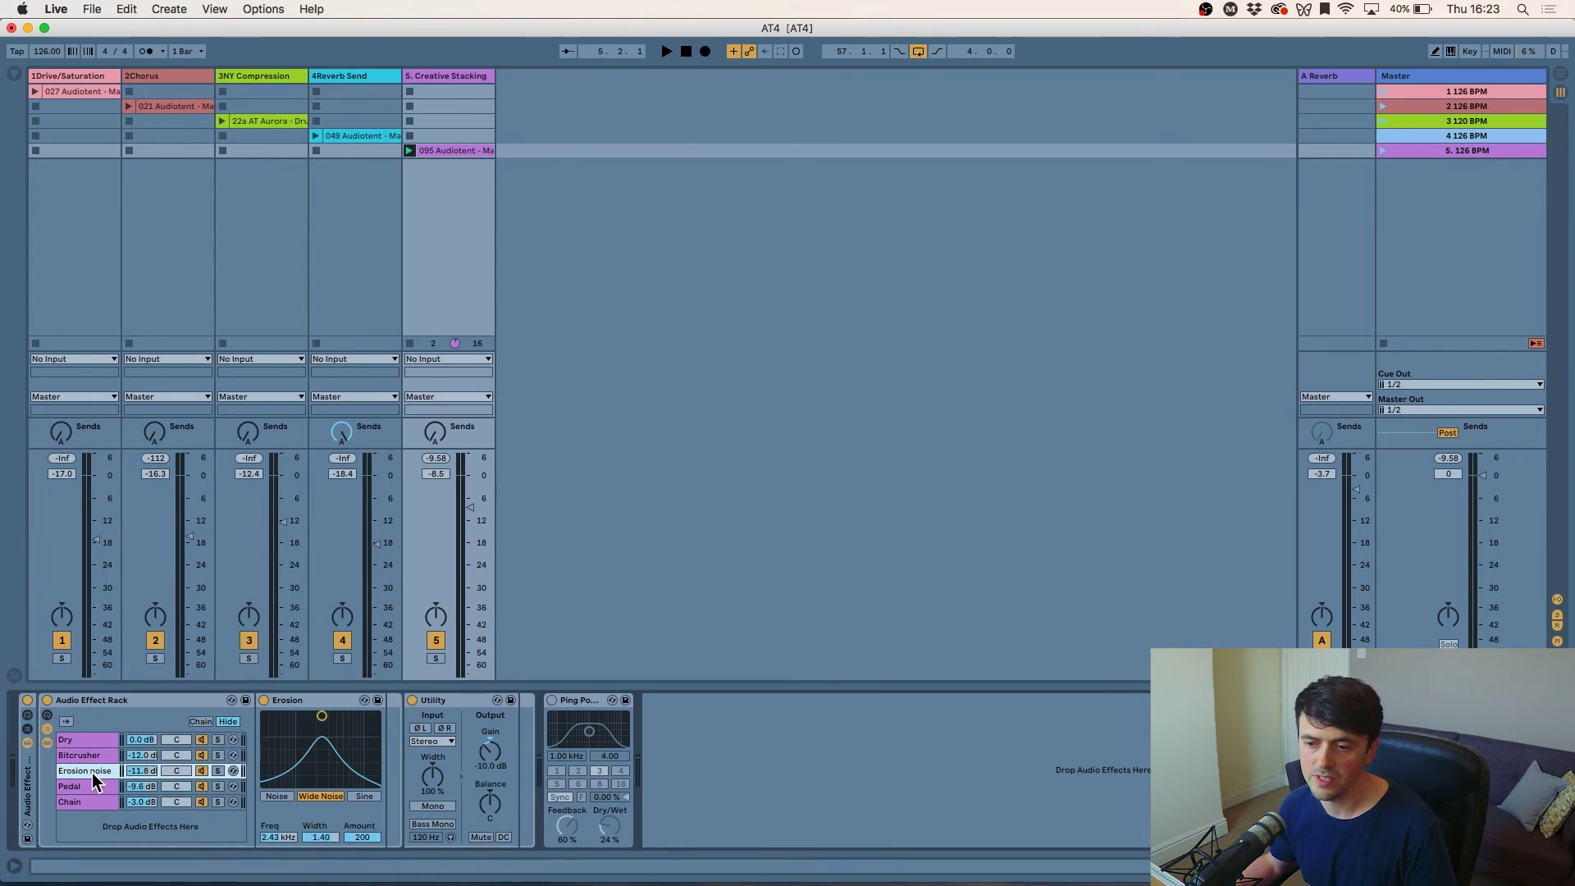
click(90, 784)
click(87, 802)
click(88, 755)
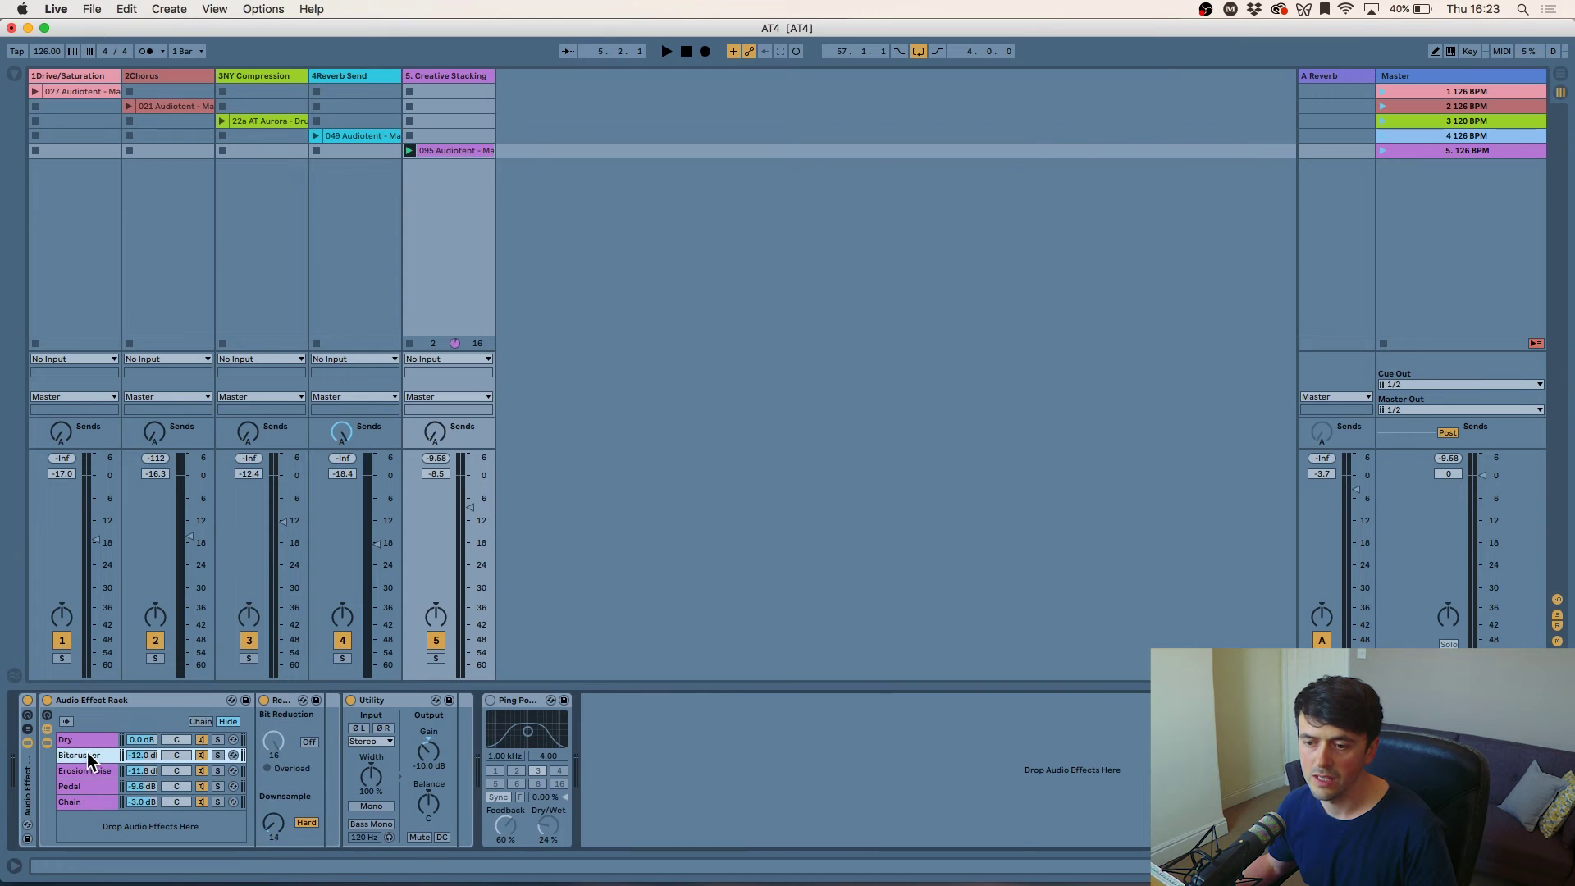
click(86, 802)
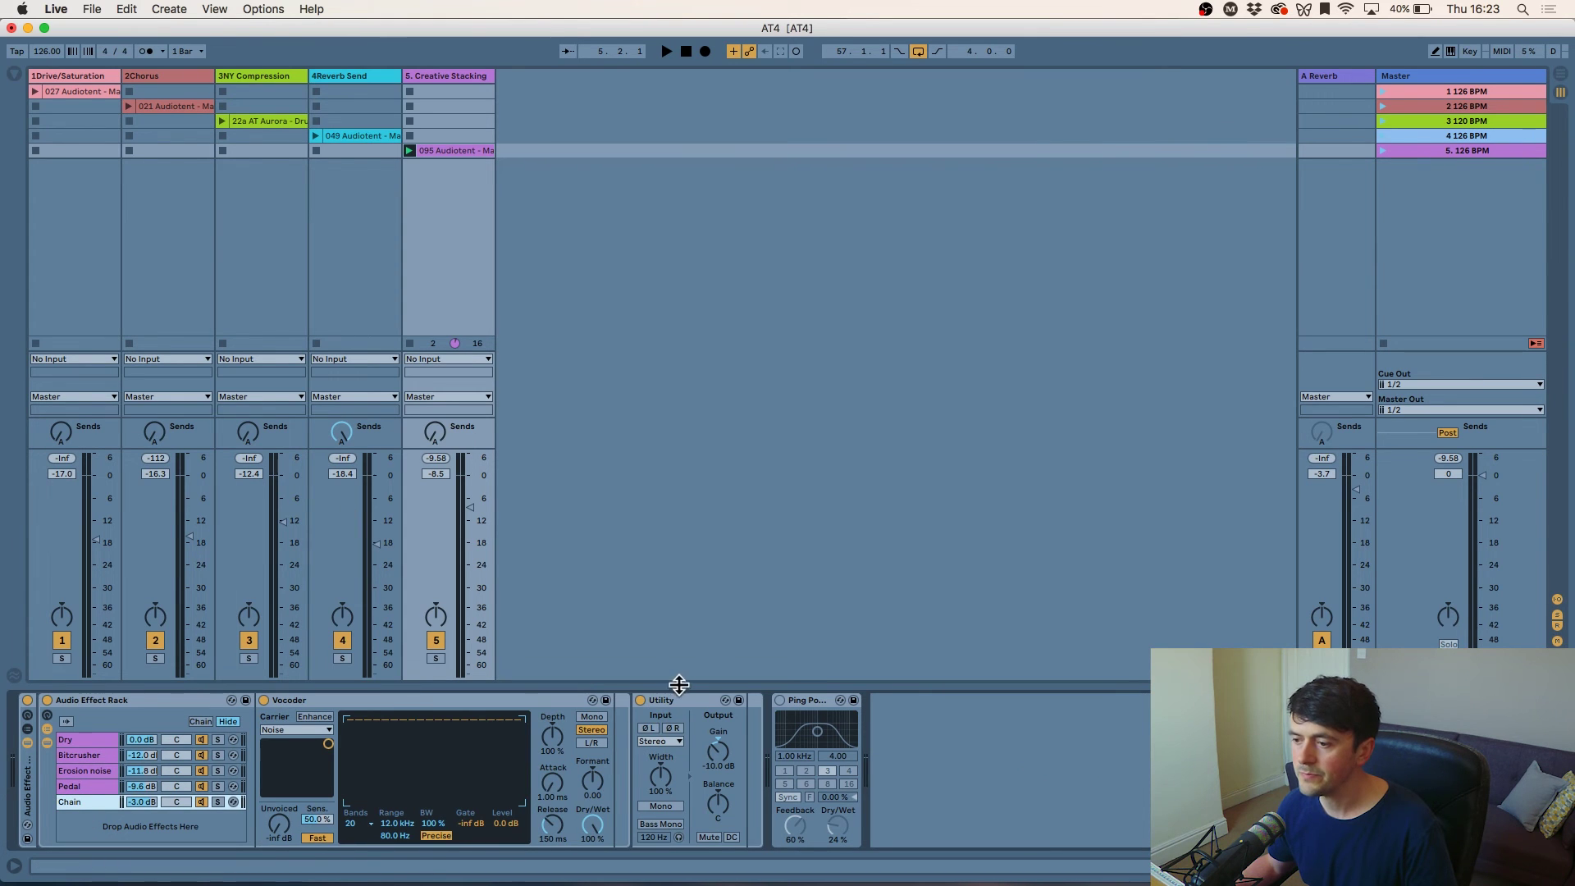
- Enable the Ping Pong Delay after the outer rack during playback and set its Dry/Wet to 29 %
click(805, 701)
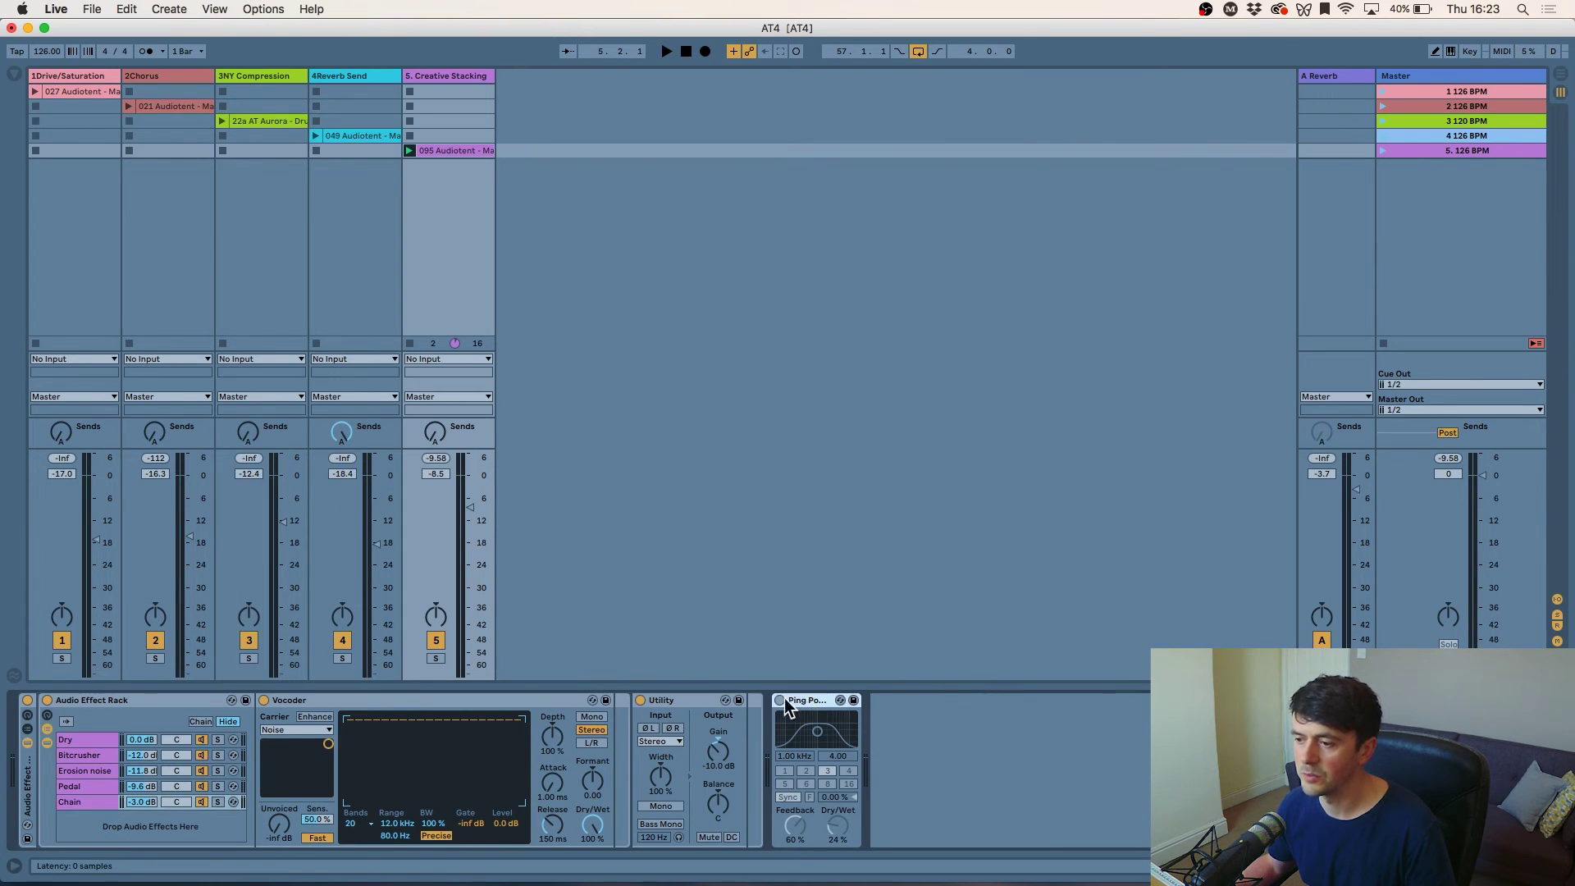
key(space)
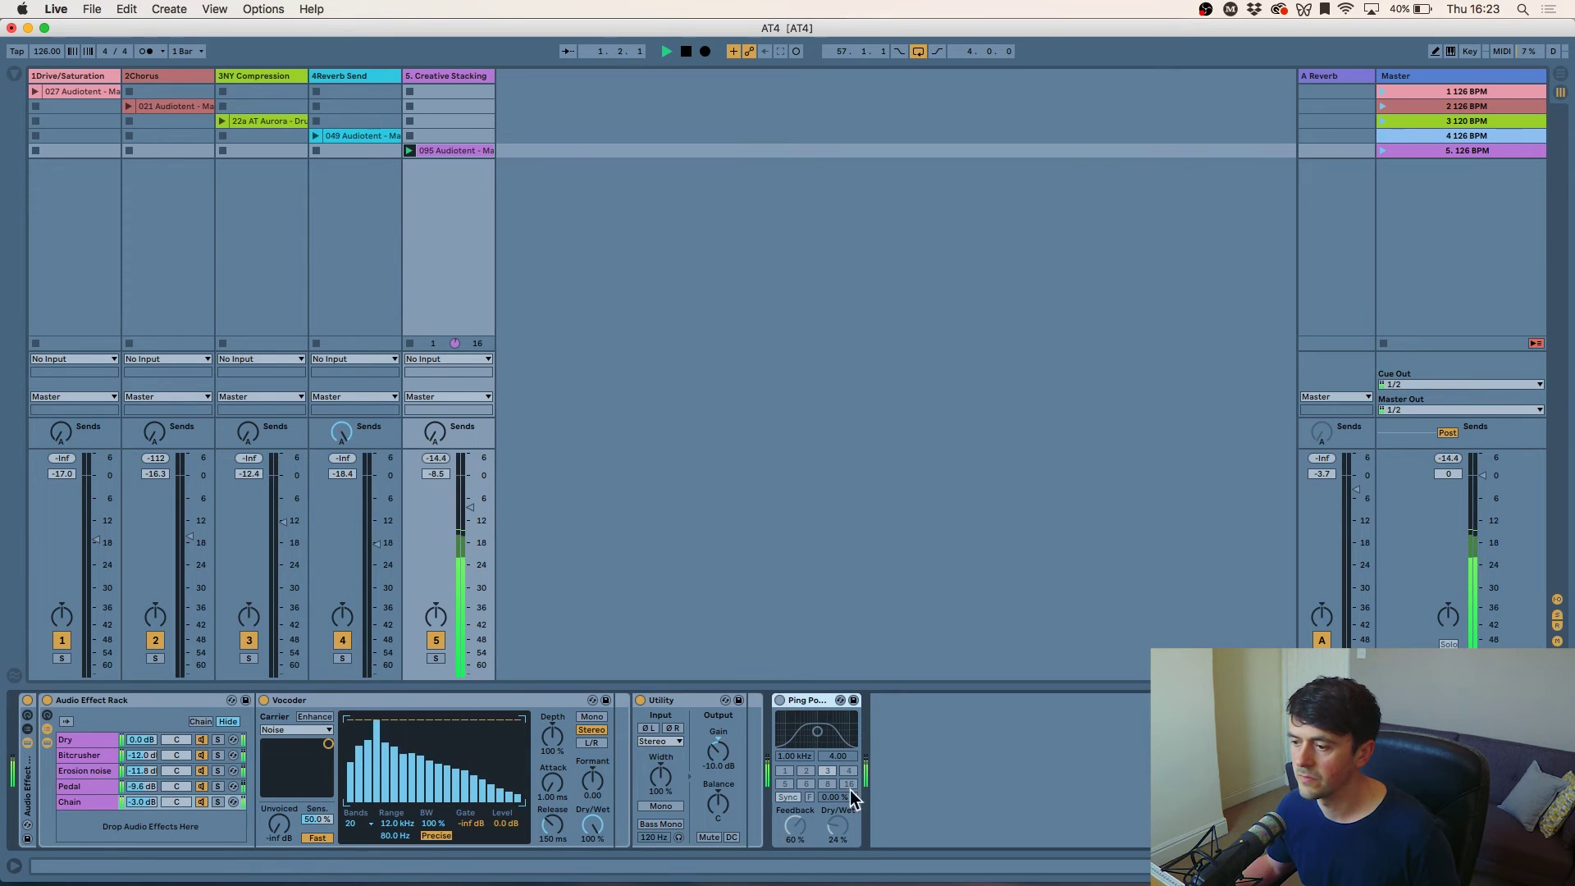
drag(838, 824, 838, 869)
click(779, 700)
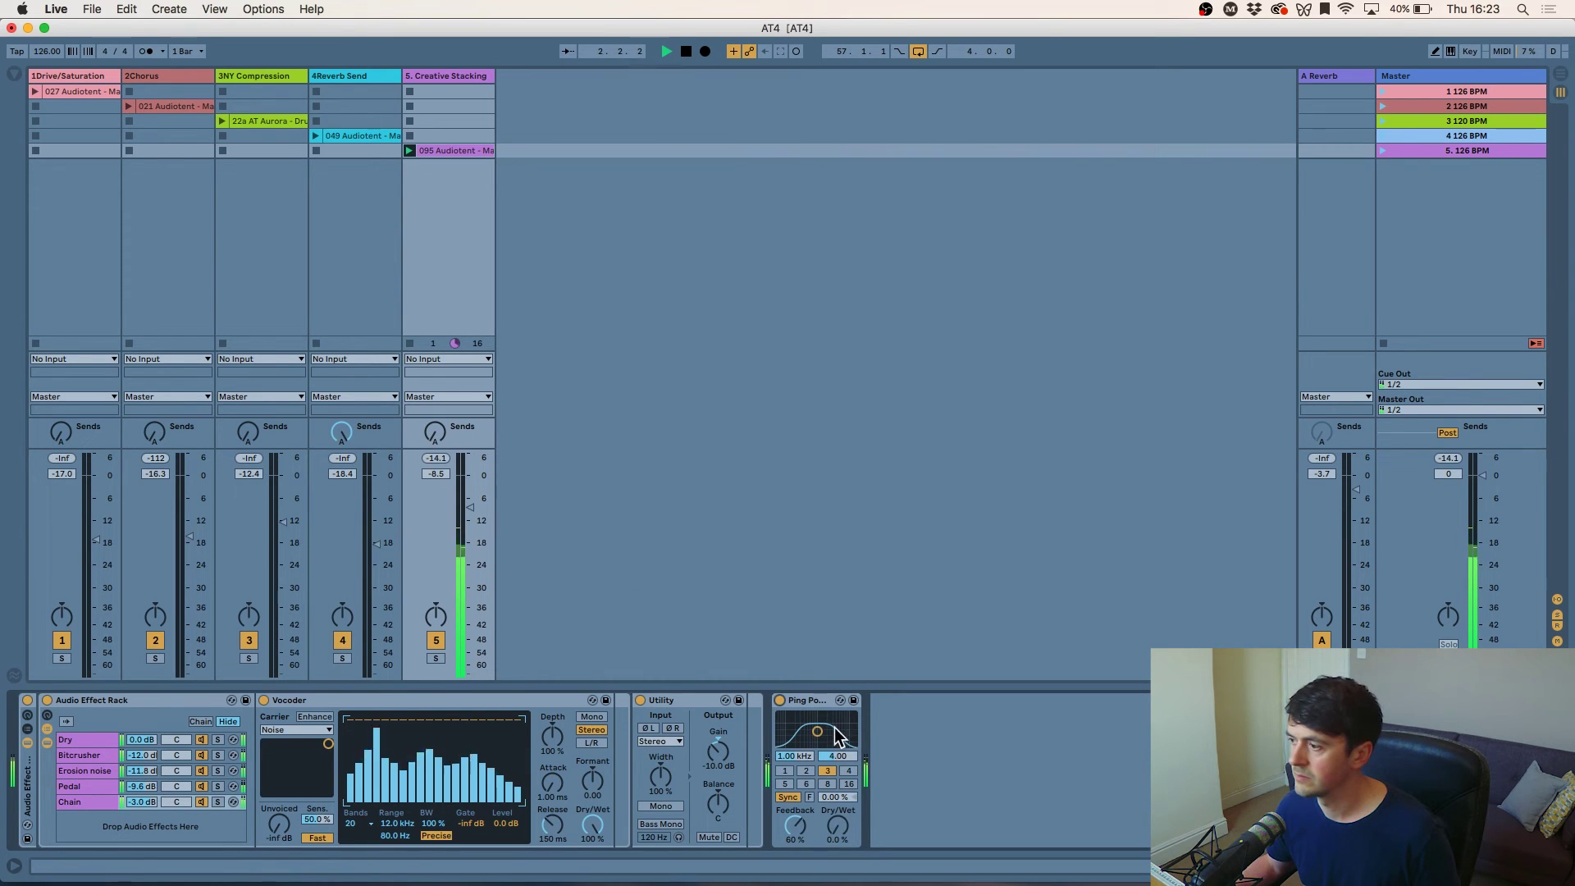
drag(837, 827, 837, 785)
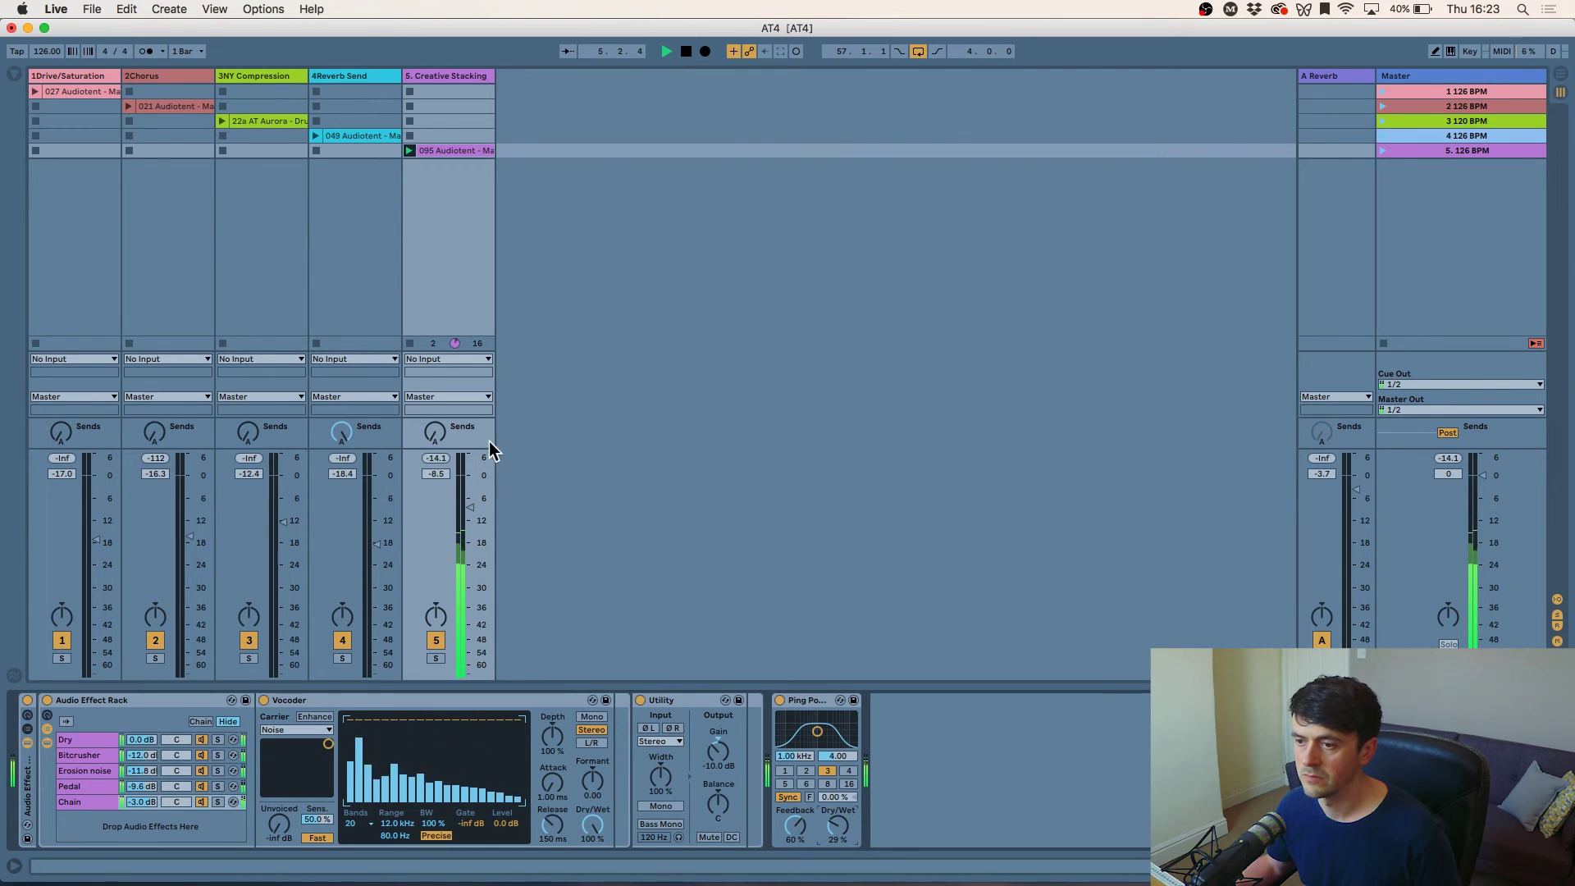
- Try raising the Creative Stacking track's A Reverb send to 0.0 dB during playback, reset the send and stop playback
drag(434, 433, 435, 415)
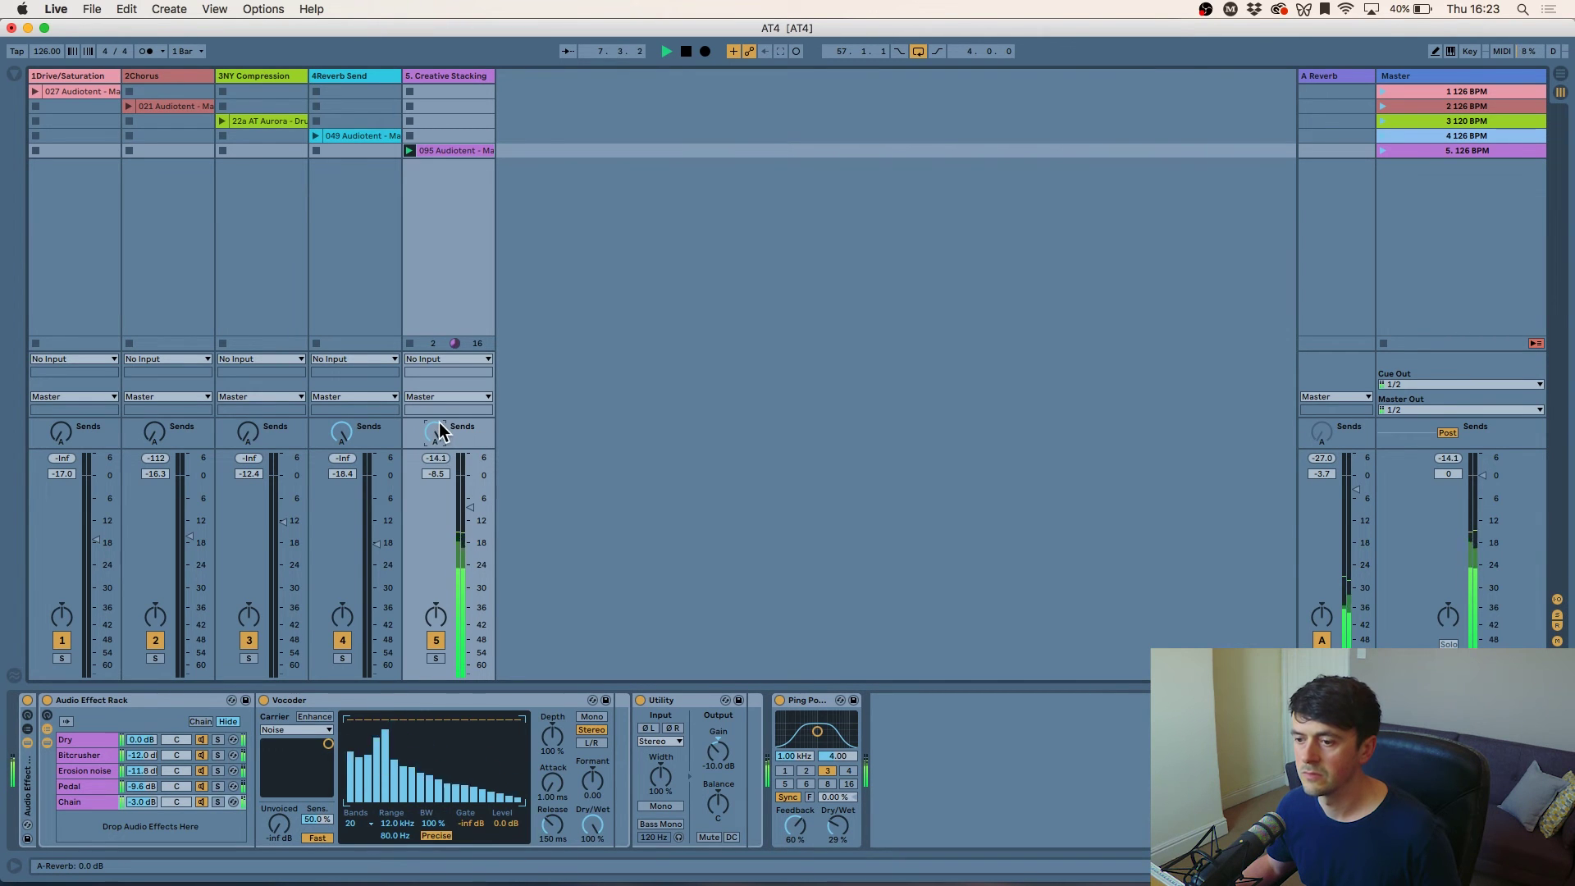
key(space)
click(792, 698)
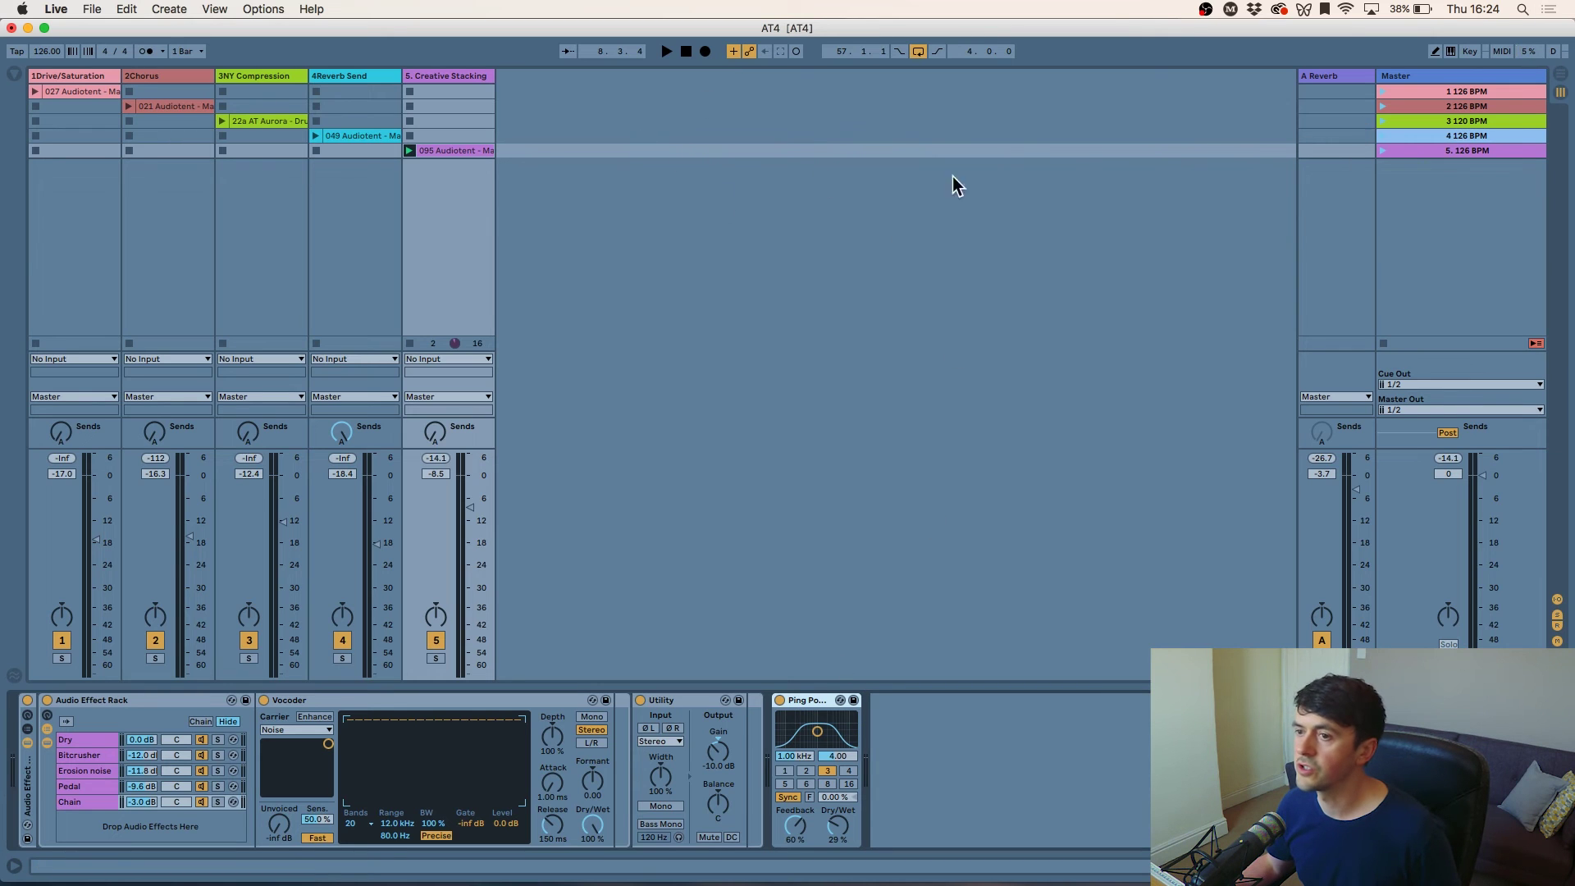
- Duplicate the 5. Creative Stacking track and delete all audio effects from the copy
click(439, 75)
key(super+d)
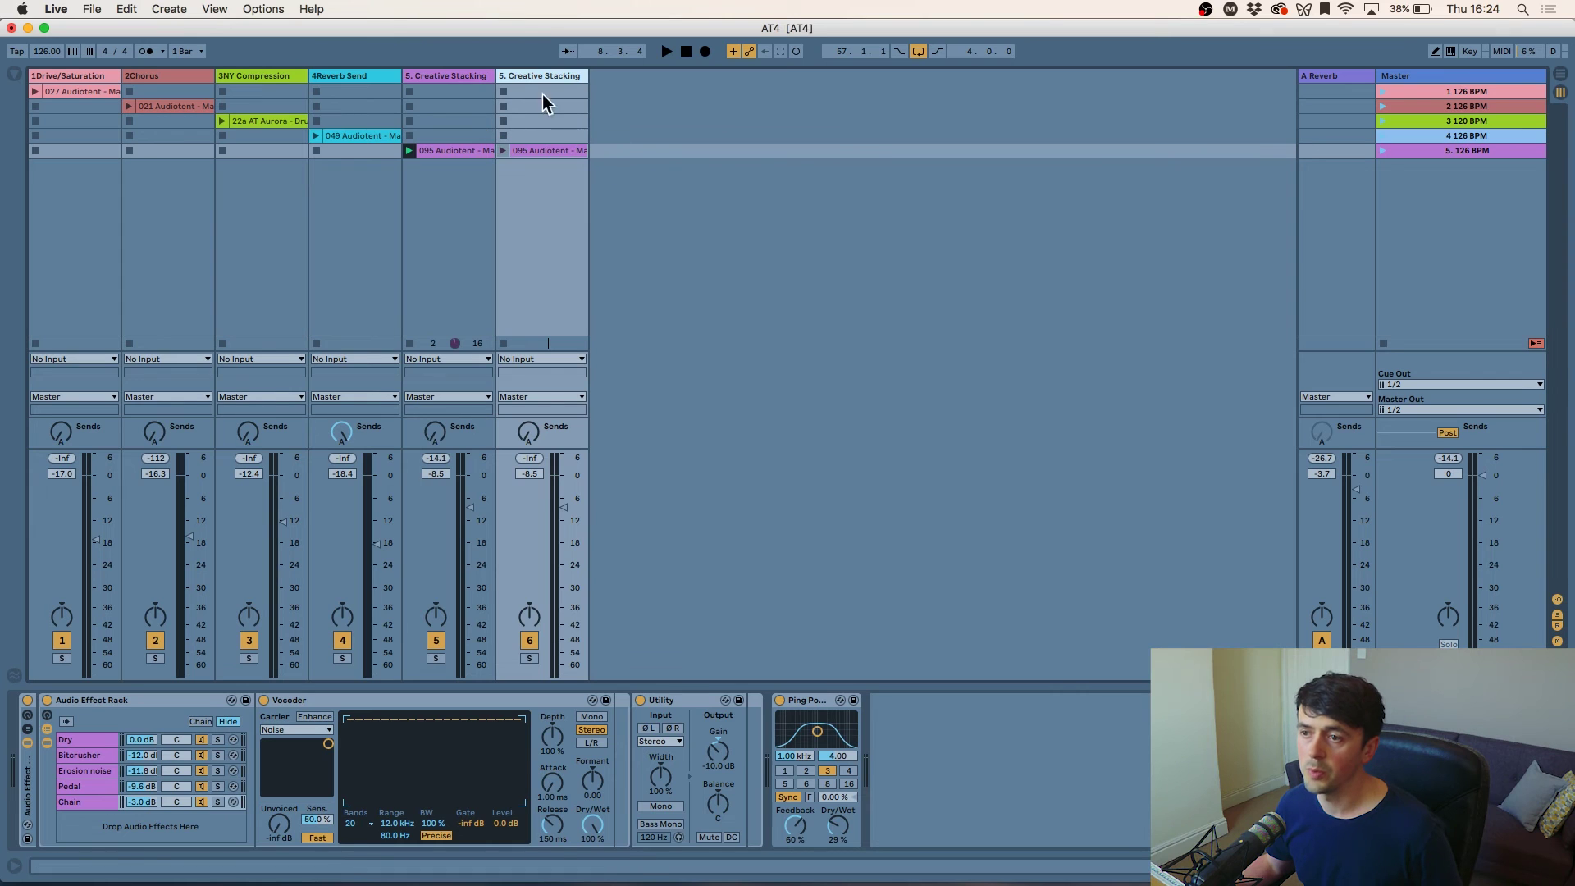
click(455, 75)
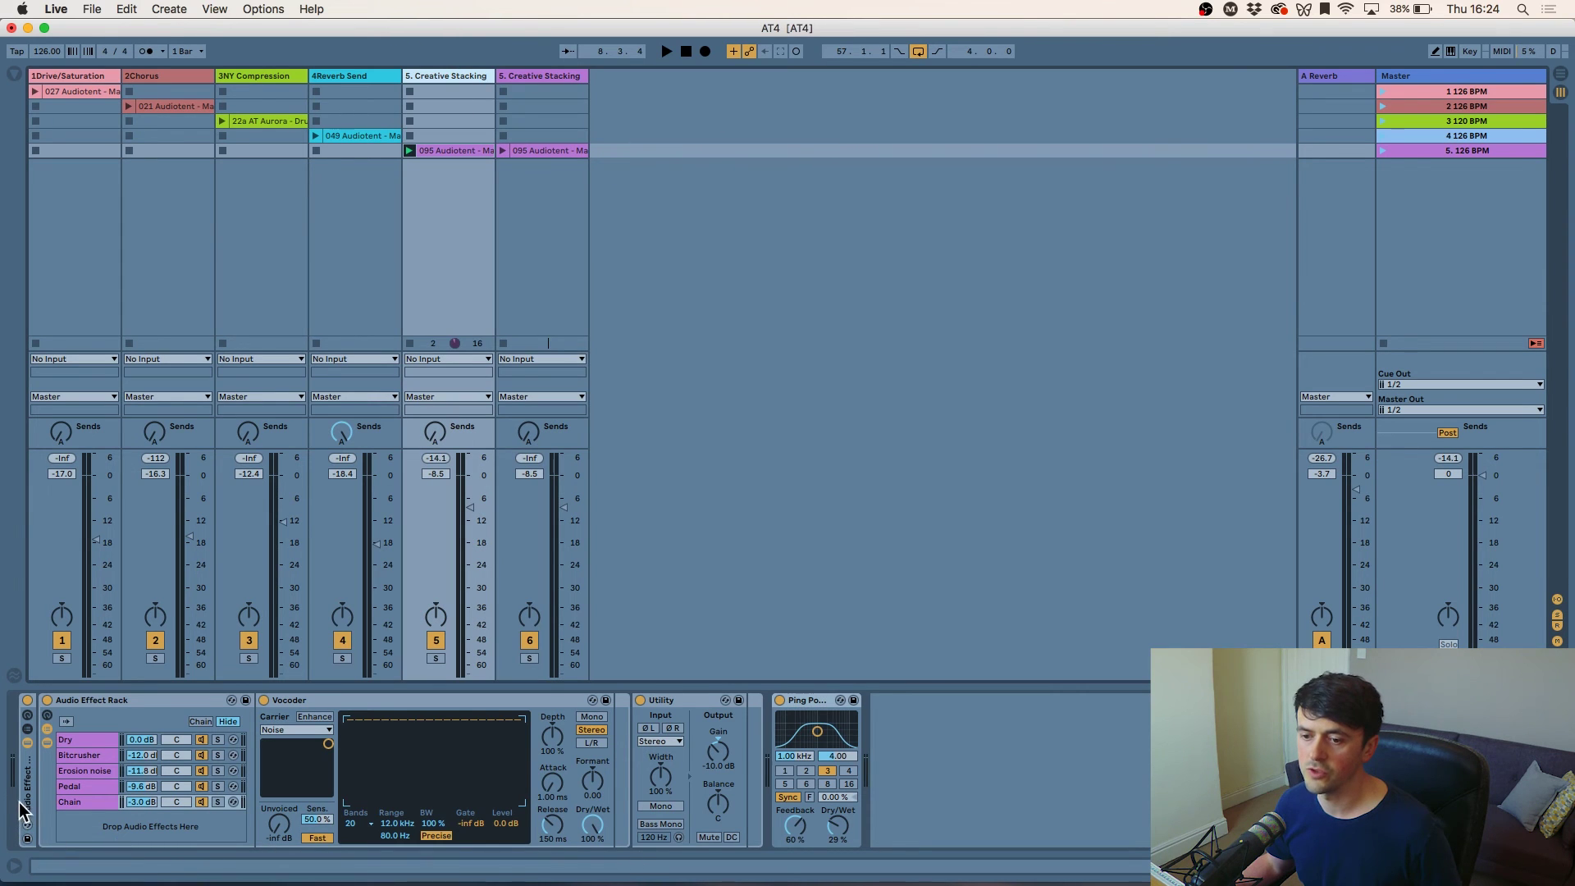
click(753, 712)
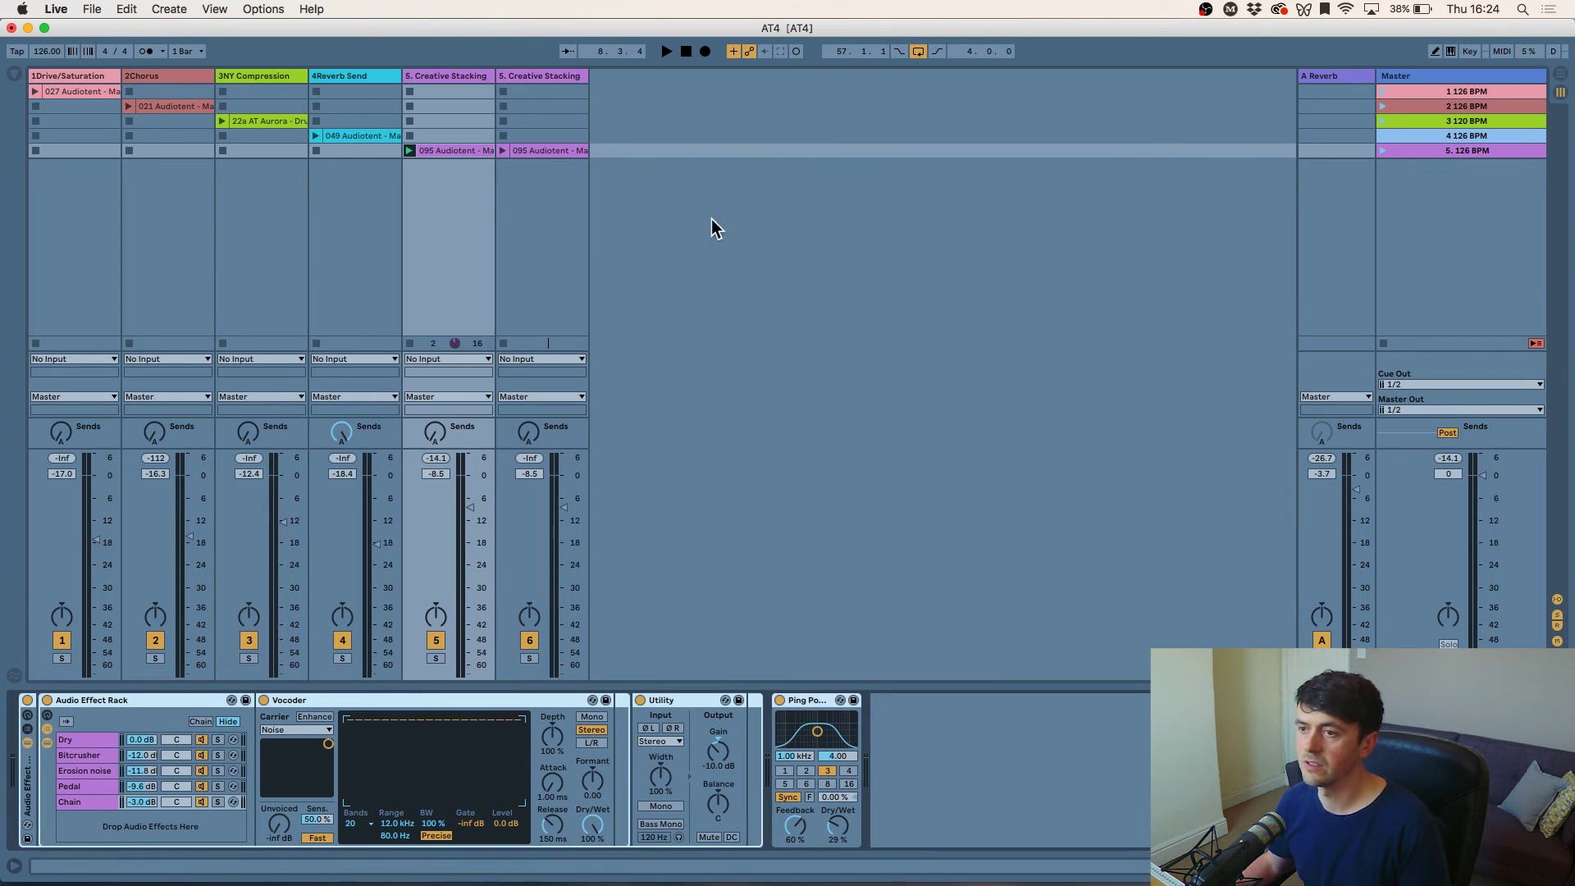
click(525, 76)
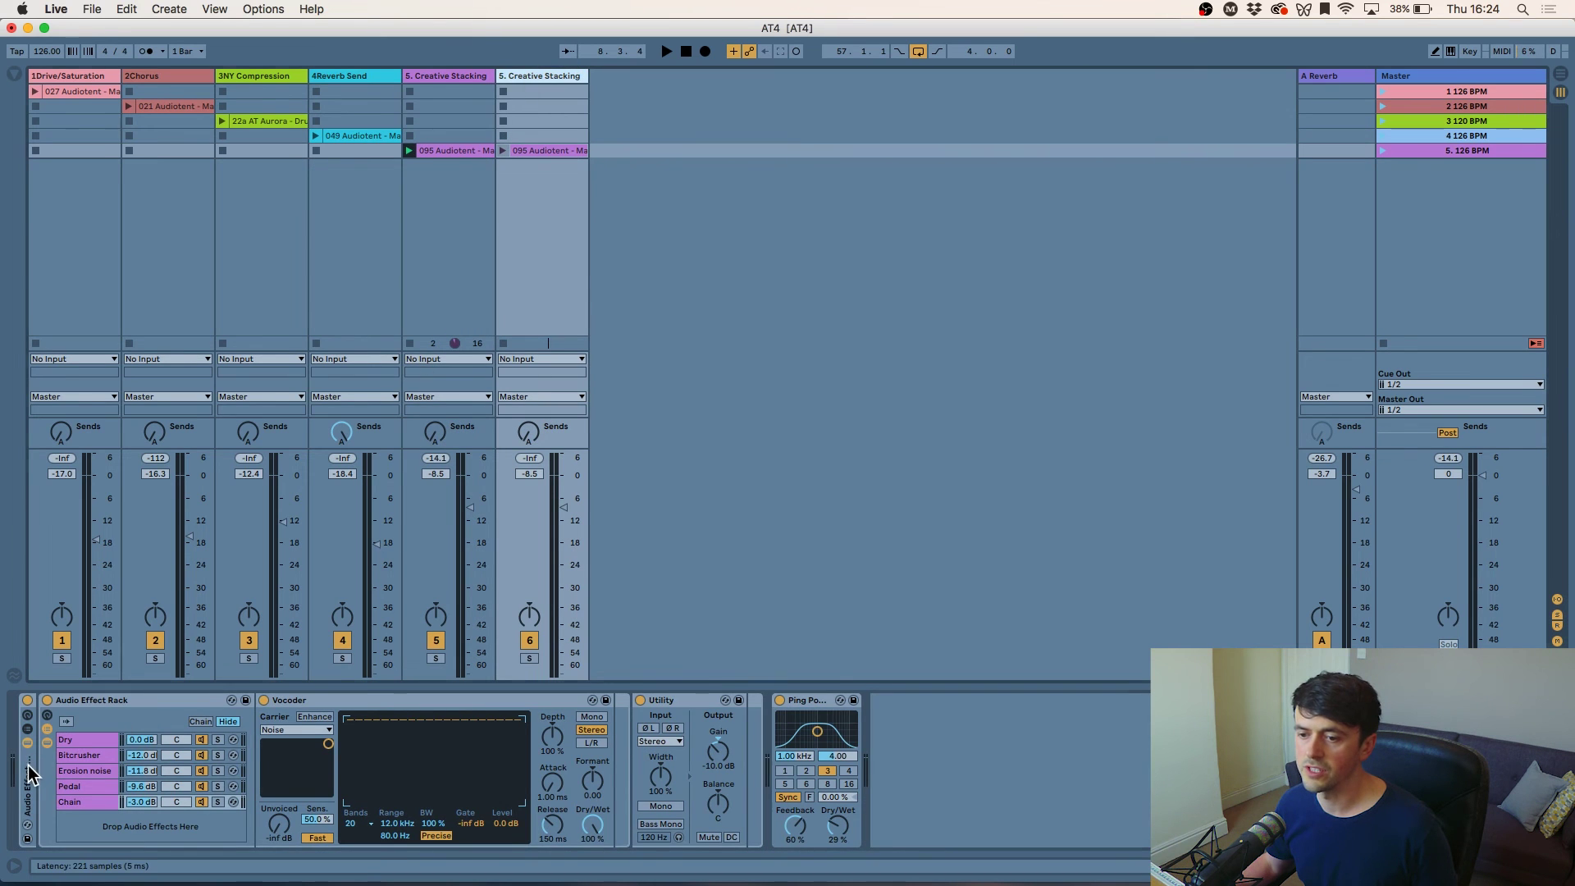
click(828, 737)
key(super+a)
key(Delete)
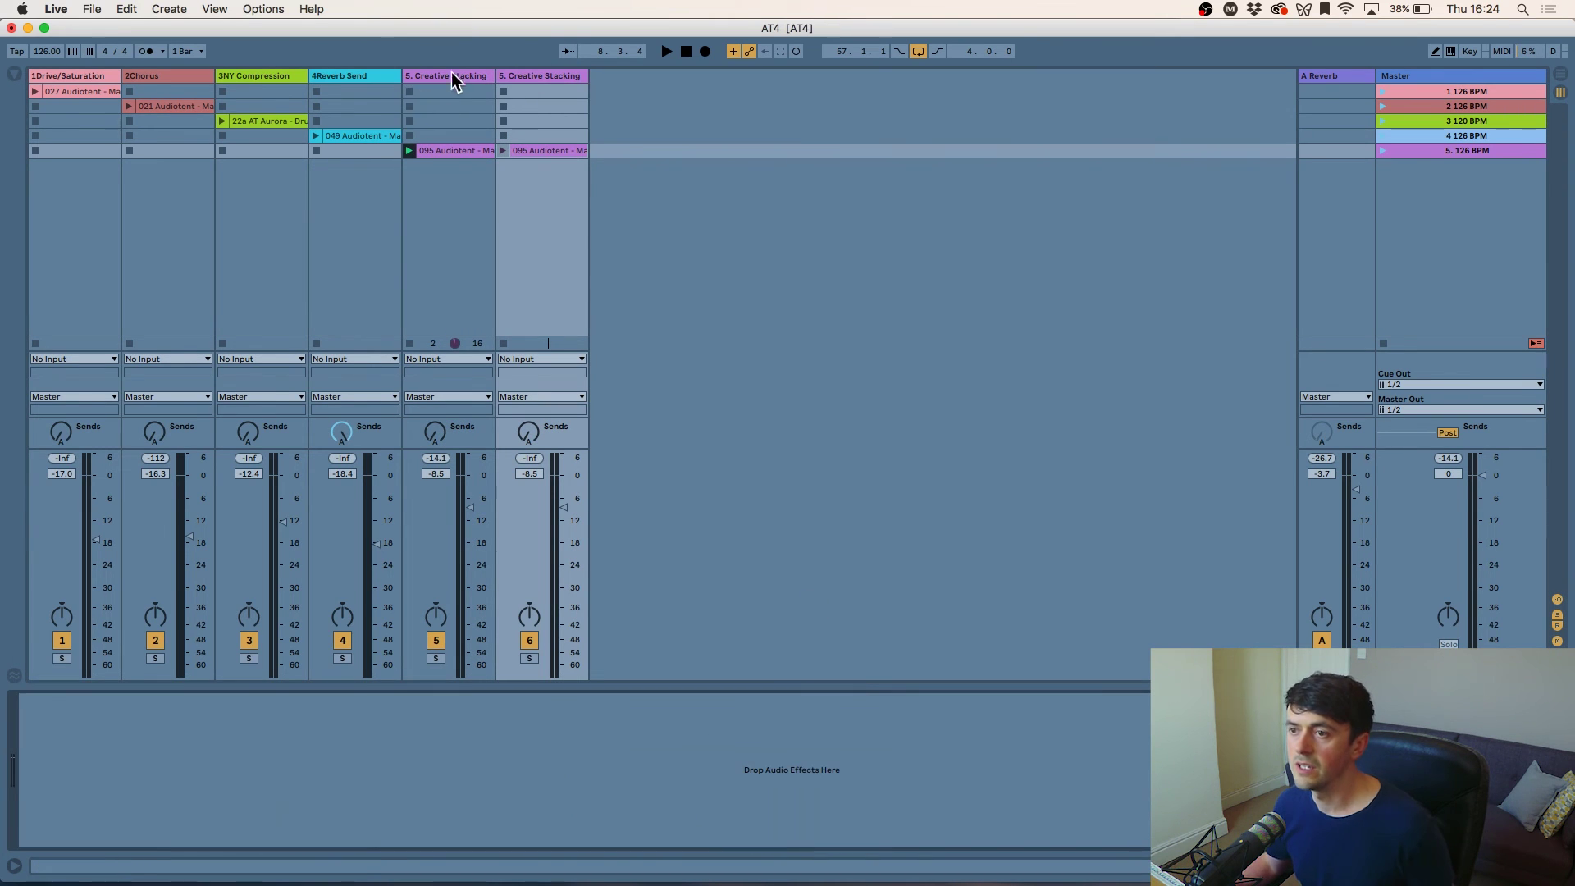
click(454, 74)
click(514, 77)
click(449, 75)
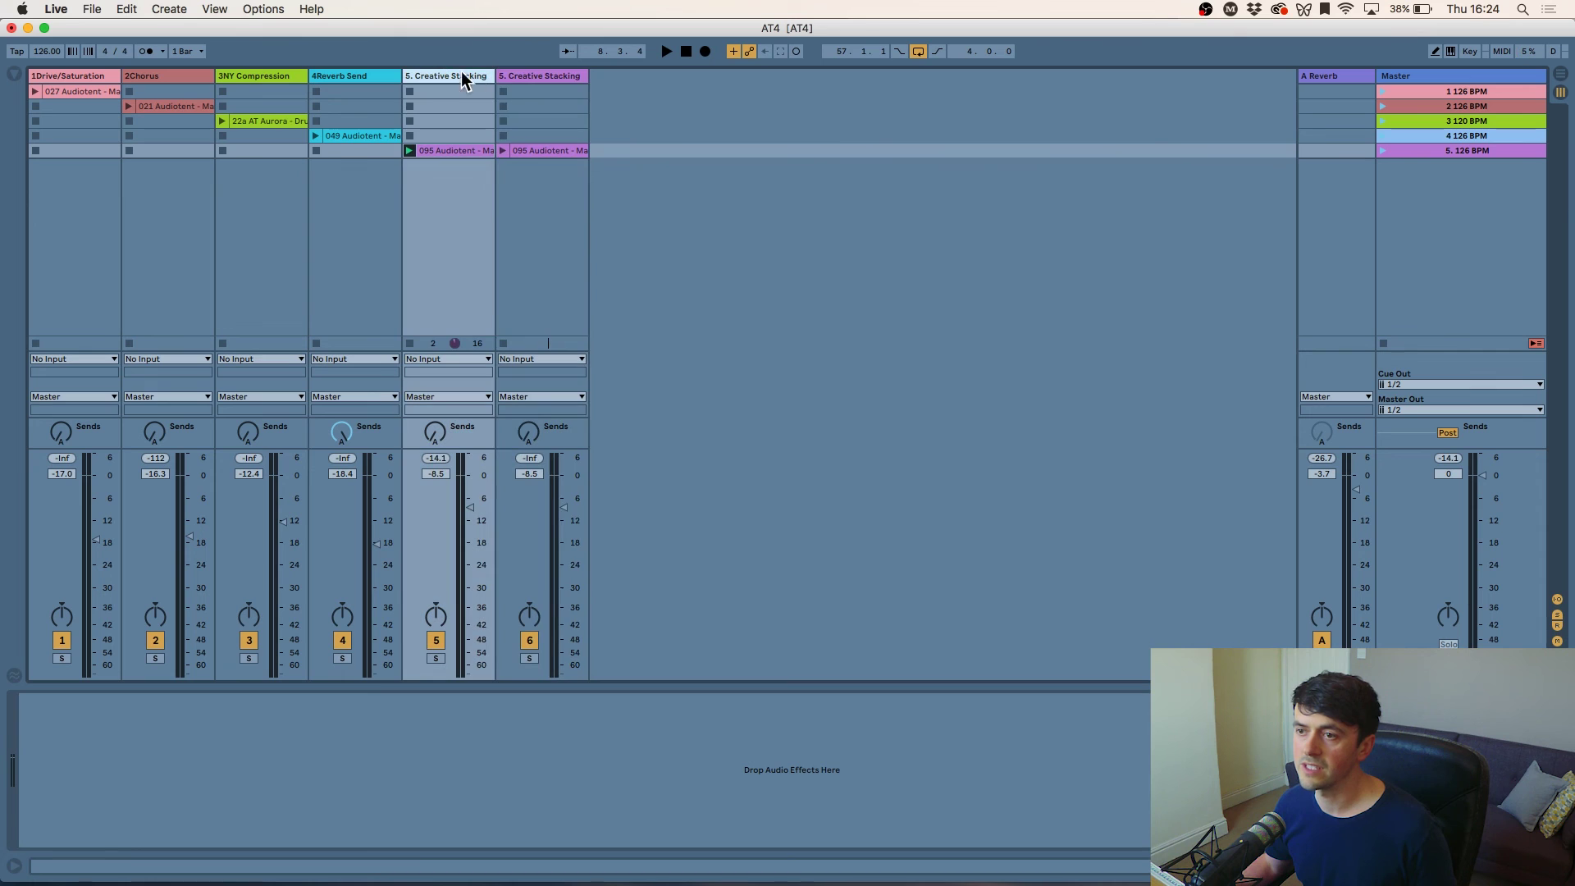
click(518, 75)
click(446, 77)
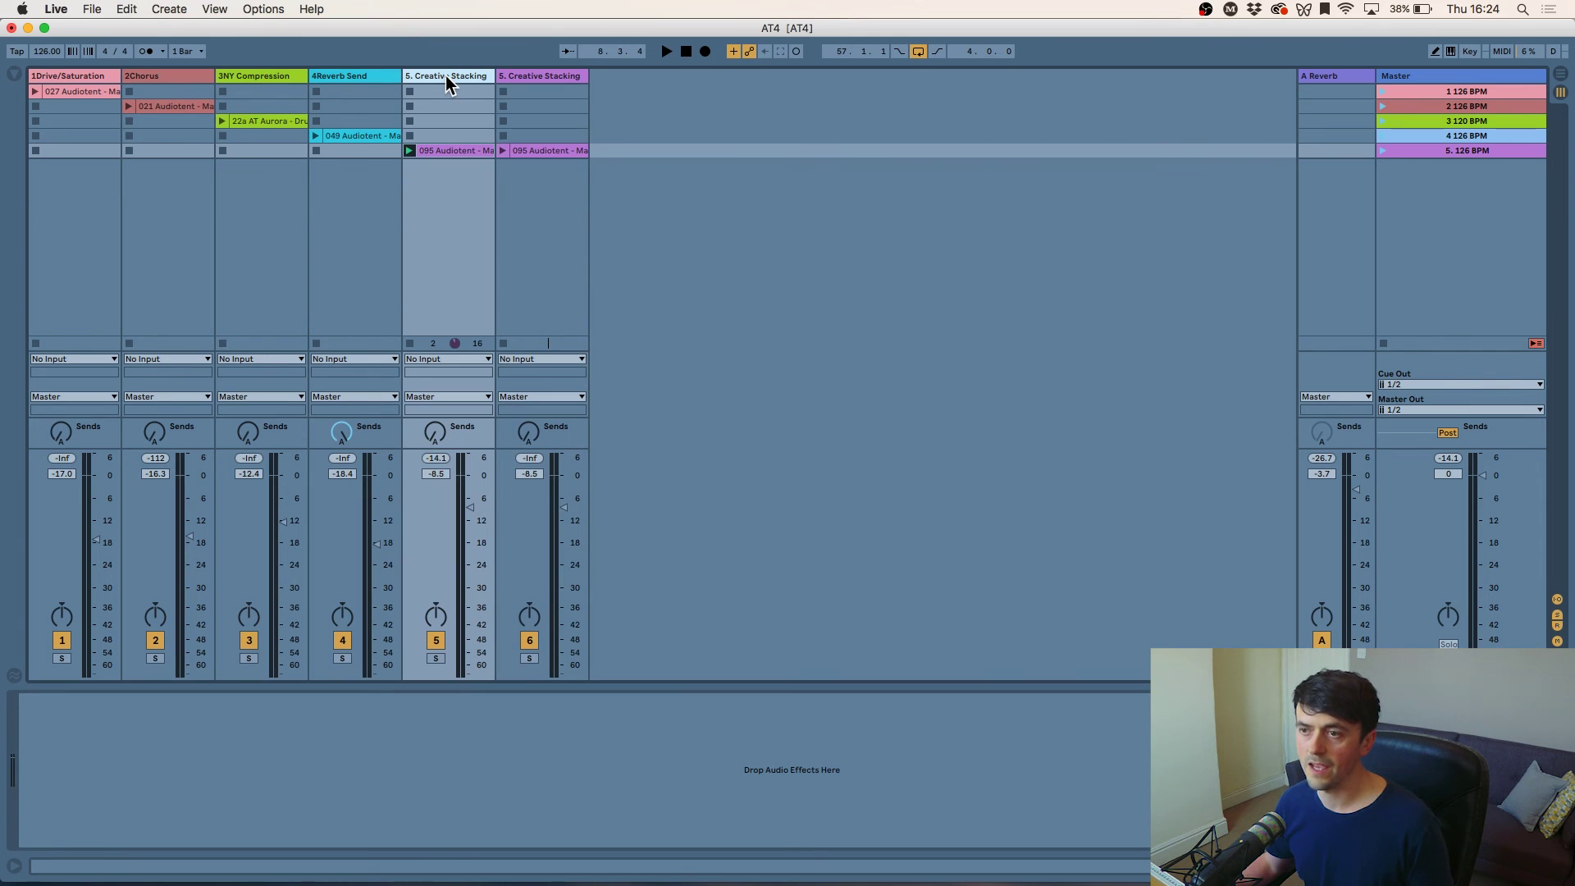
click(513, 75)
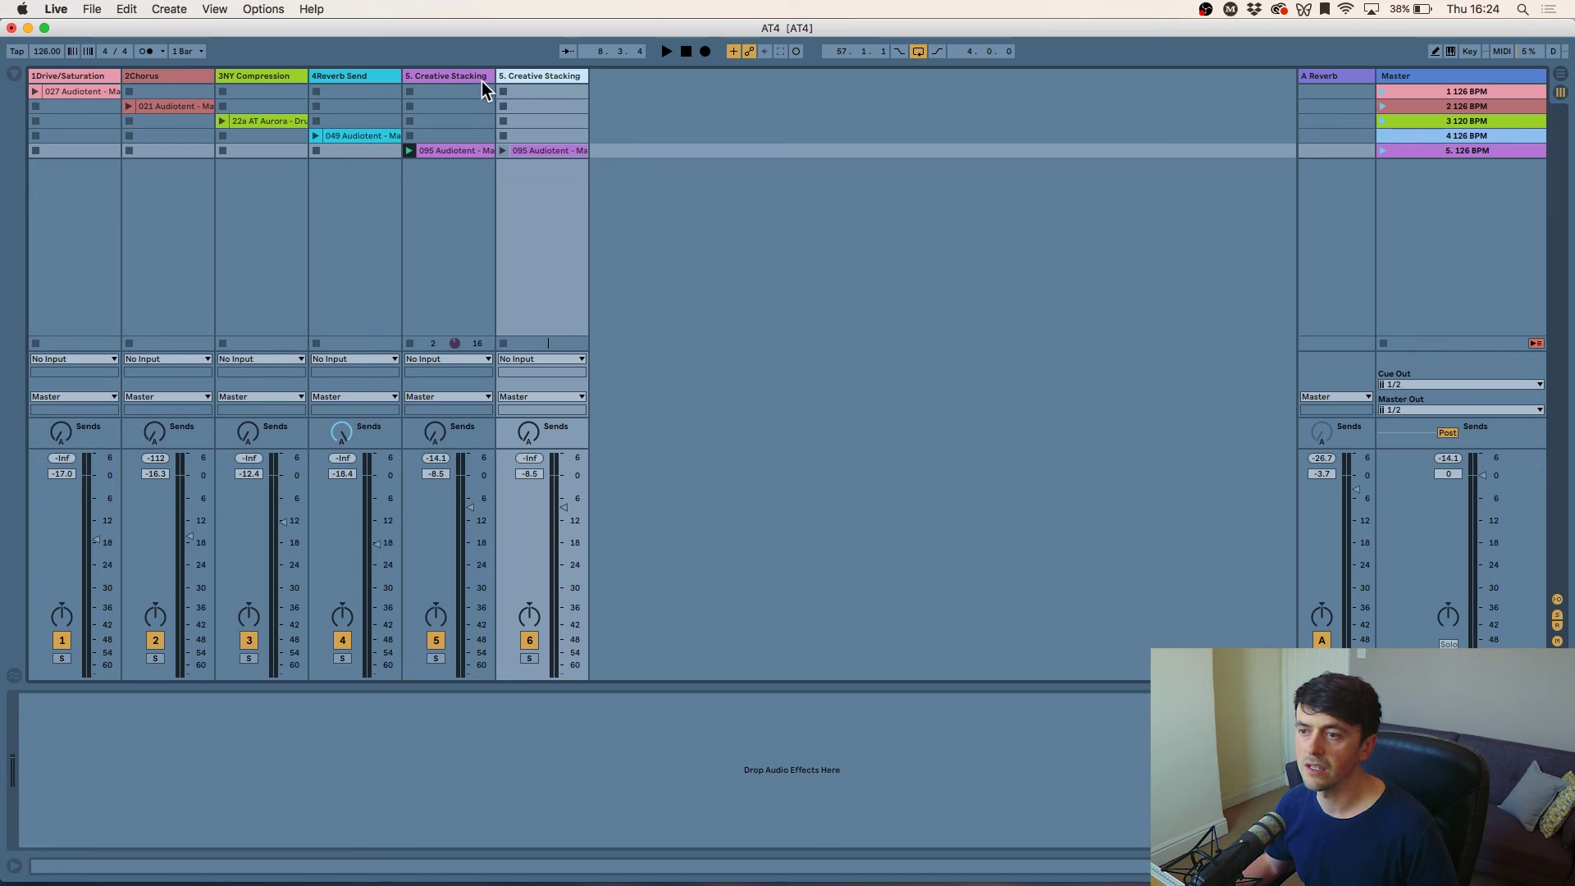
click(1560, 74)
click(1560, 93)
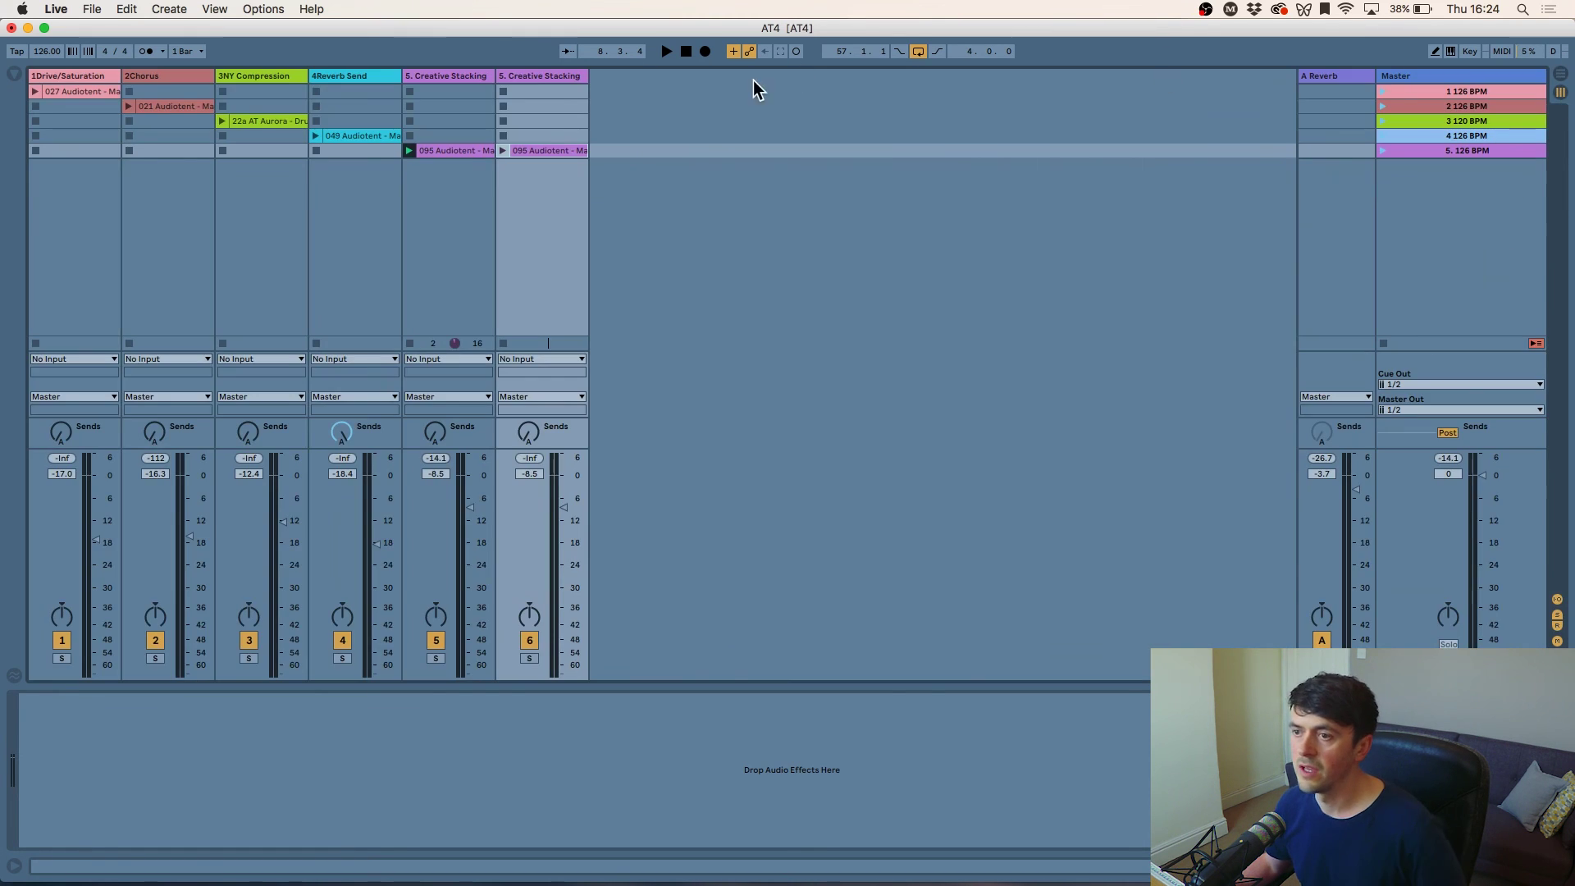
click(513, 75)
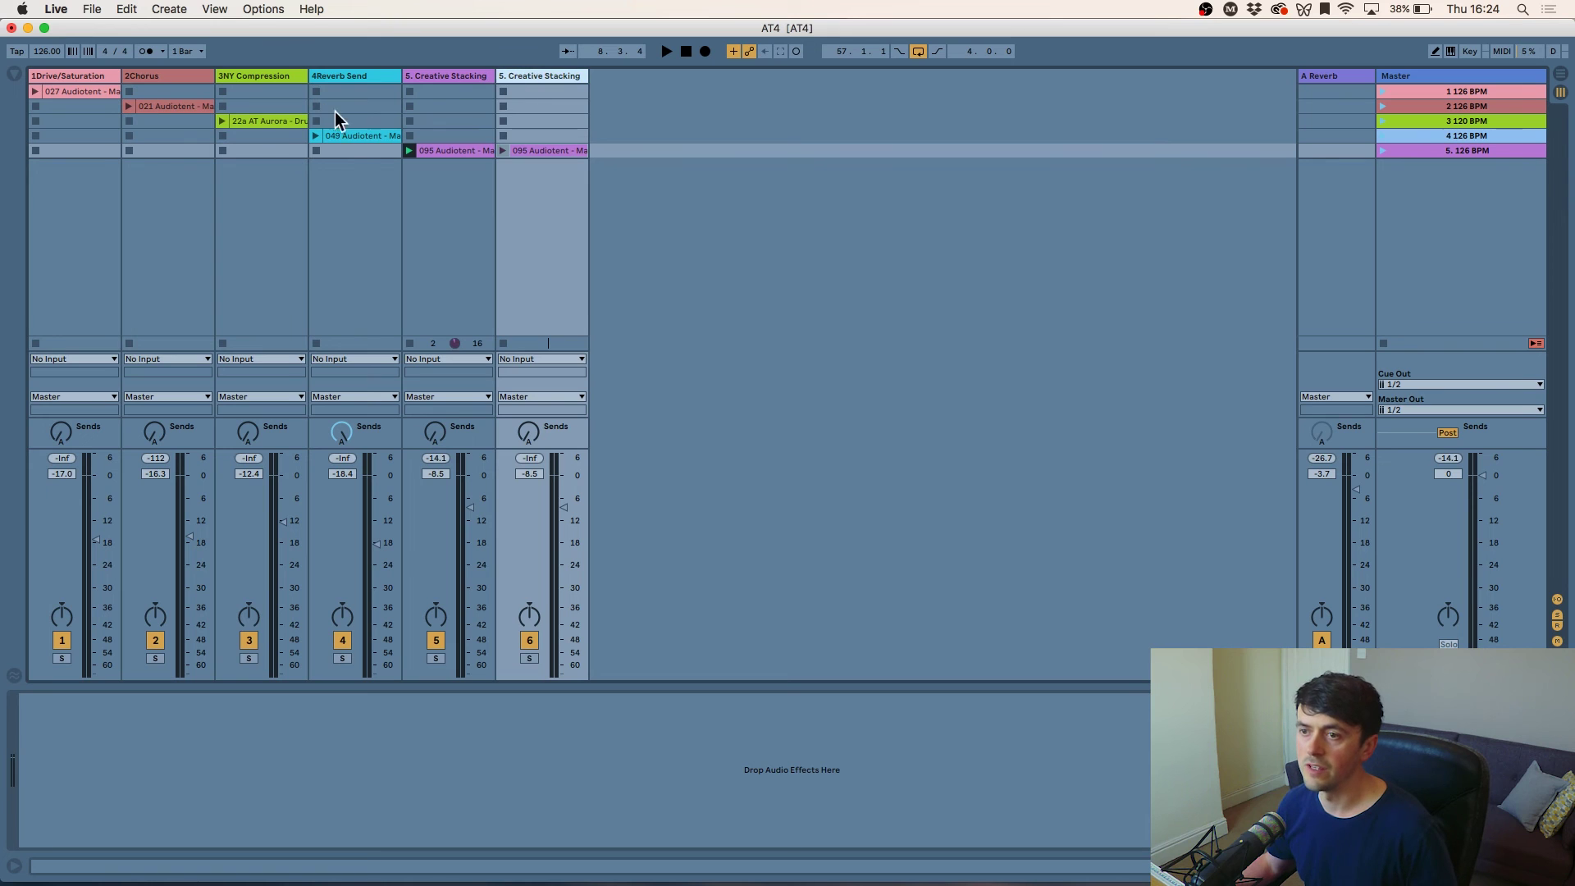
- Add the Redux audio effect to the duplicated Creative Stacking track and freeze the track
click(14, 74)
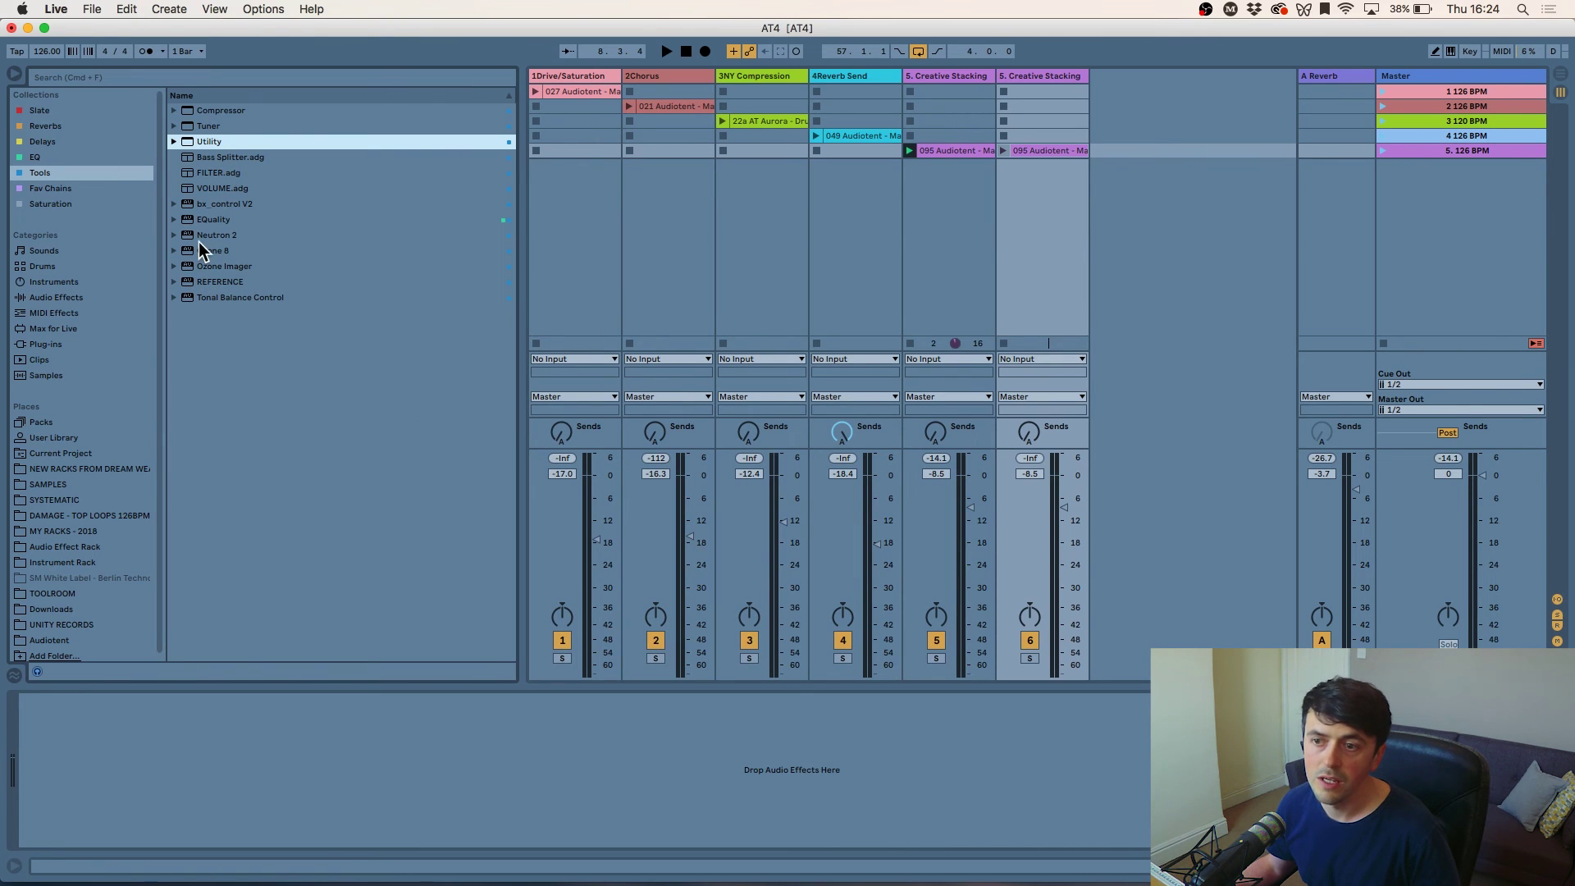
click(47, 298)
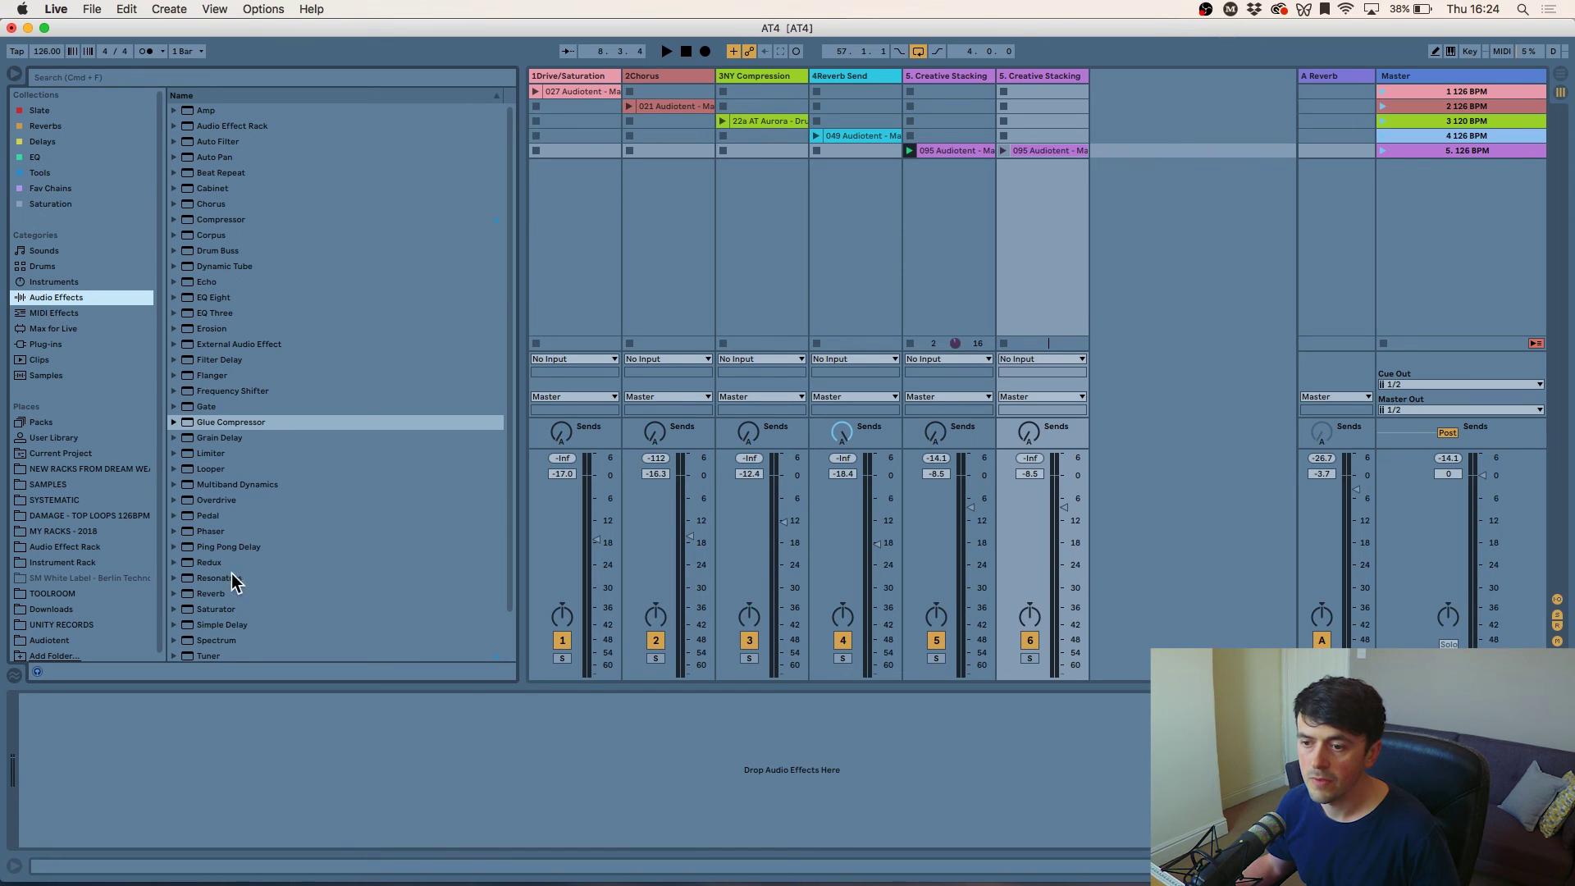
drag(210, 564, 1026, 75)
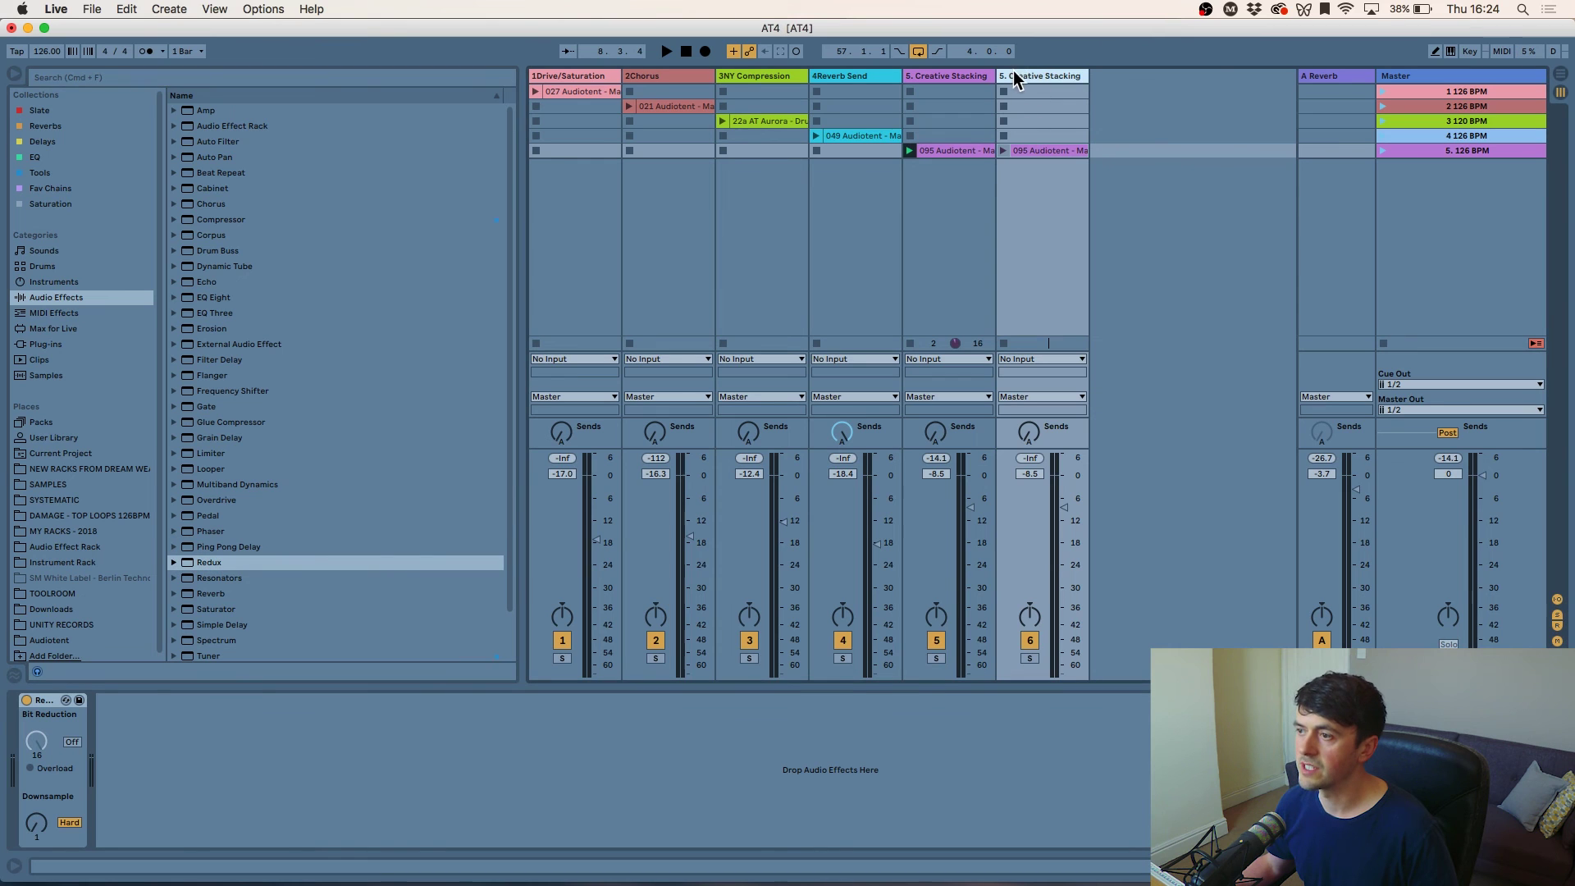
right_click(1014, 77)
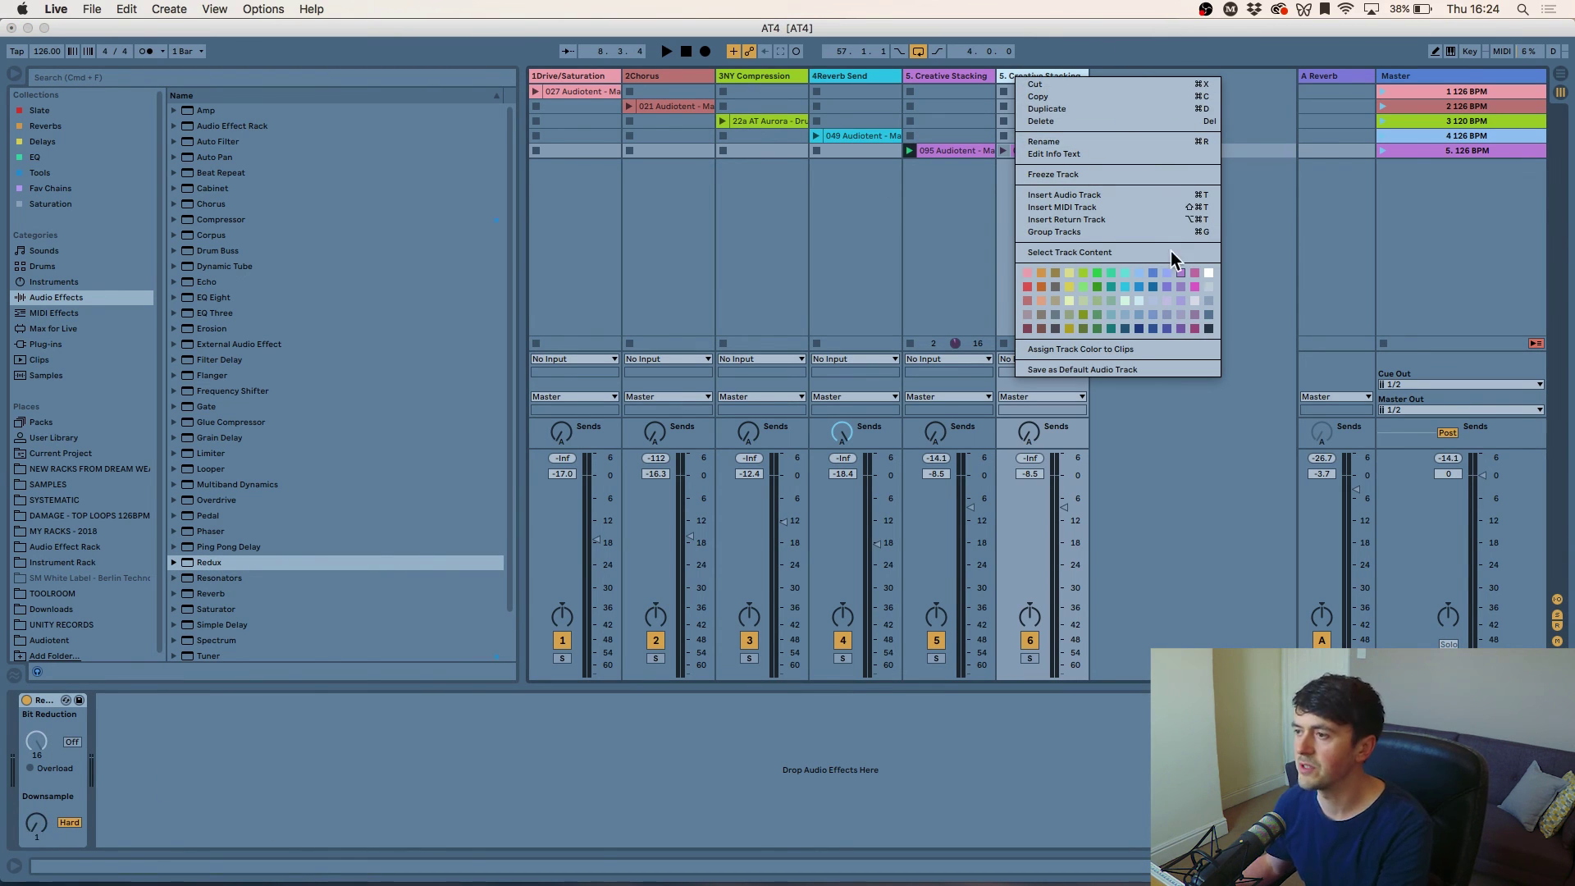
click(1099, 174)
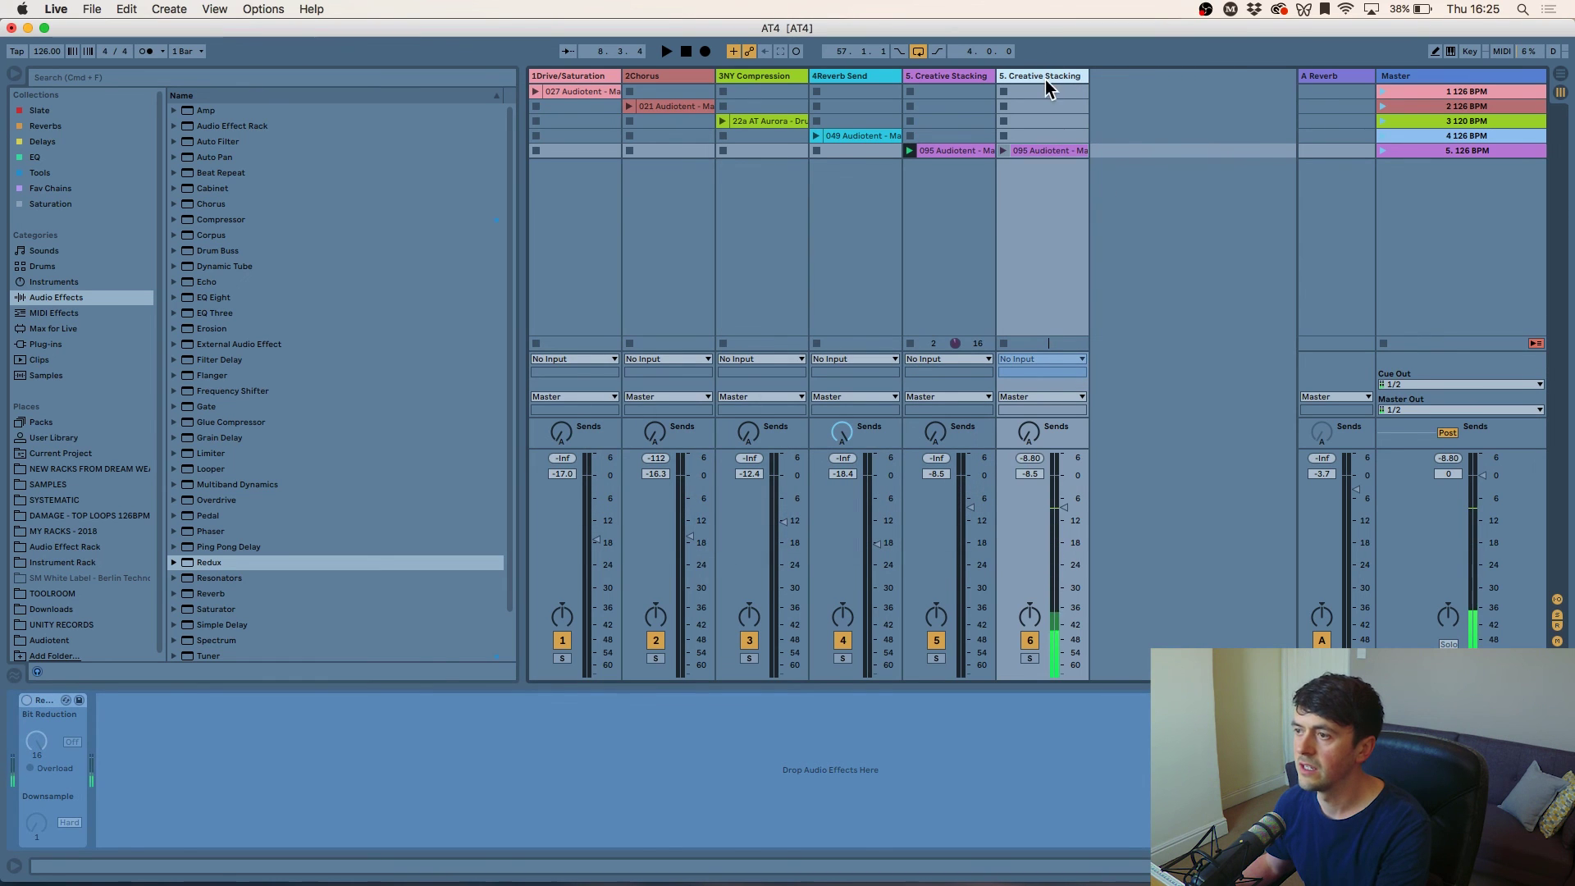
- Flatten the frozen duplicate of the Creative Stacking track and open its rendered clip in the fifth scene
right_click(1044, 78)
click(1073, 195)
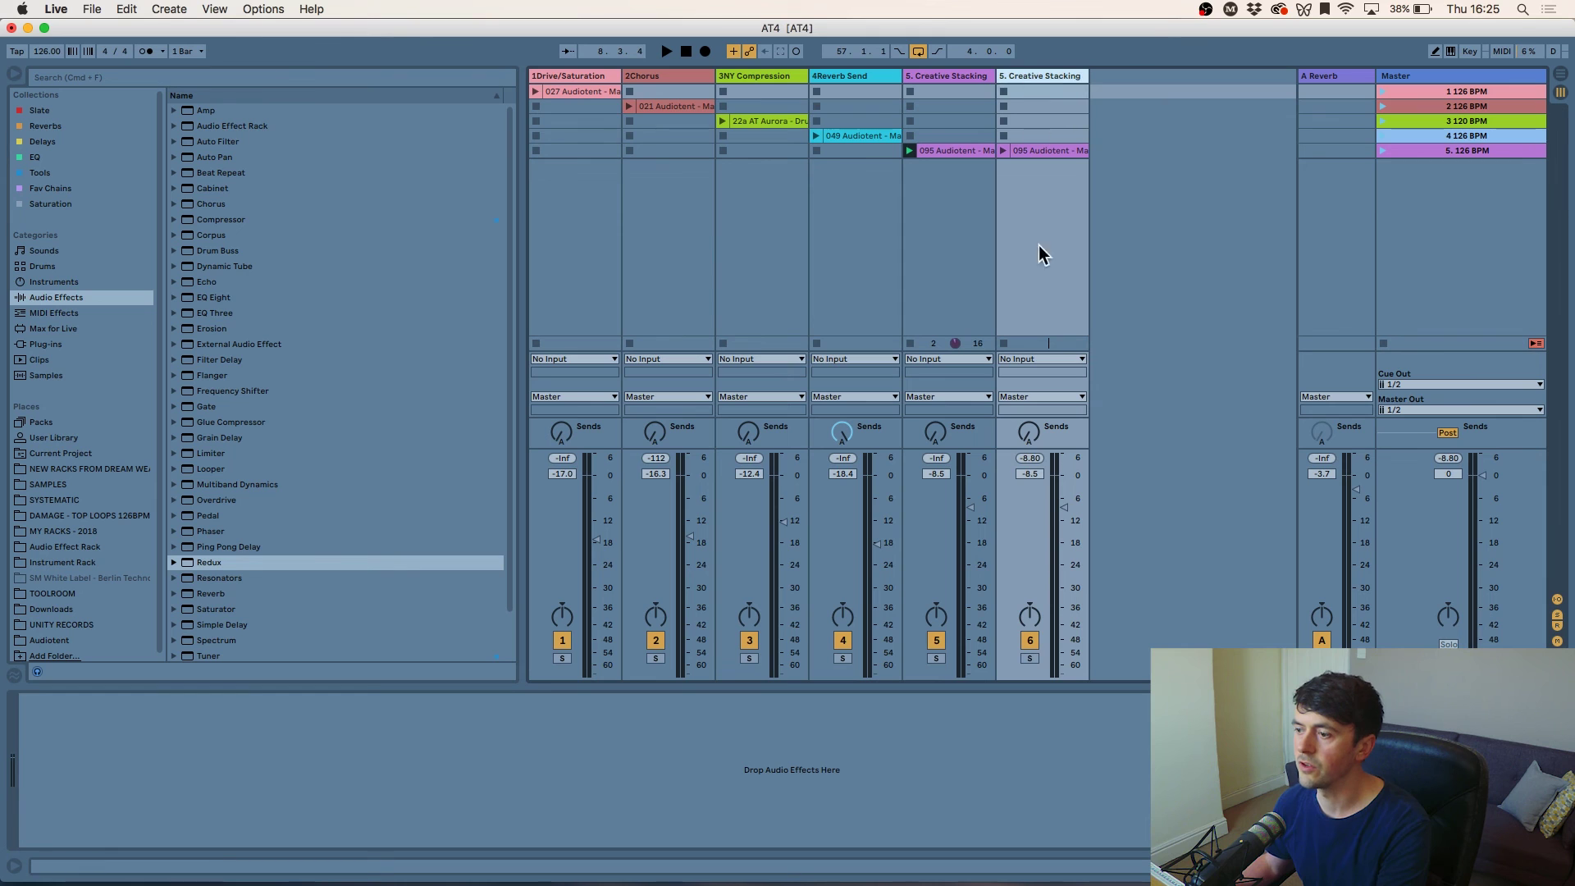
click(1042, 149)
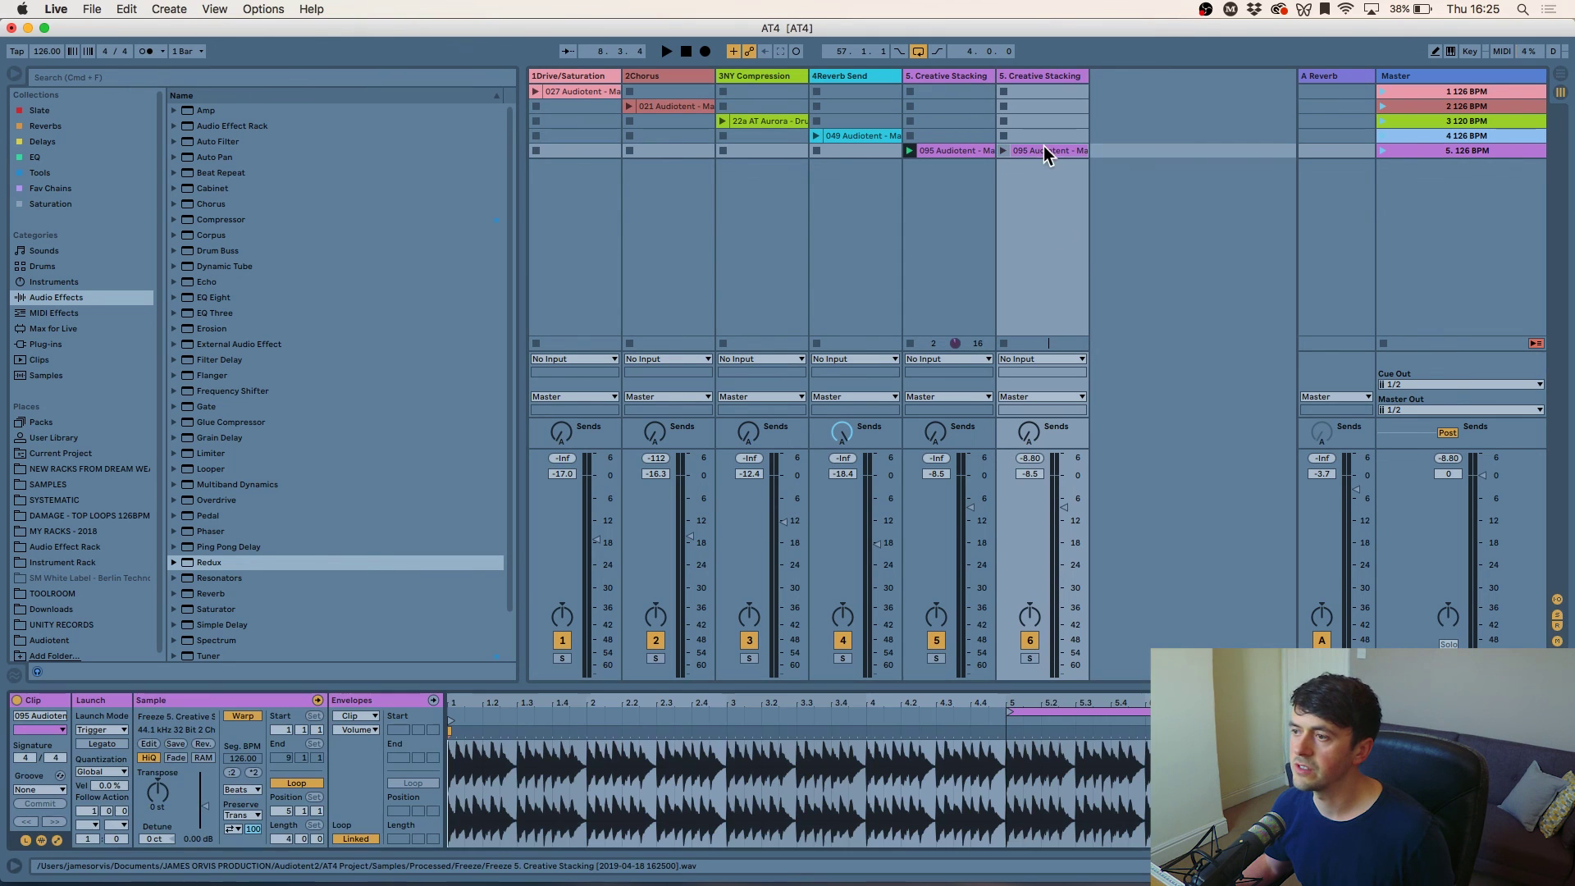
- Compare the original Creative Stacking track with its flattened copy by selecting each in turn
click(1032, 75)
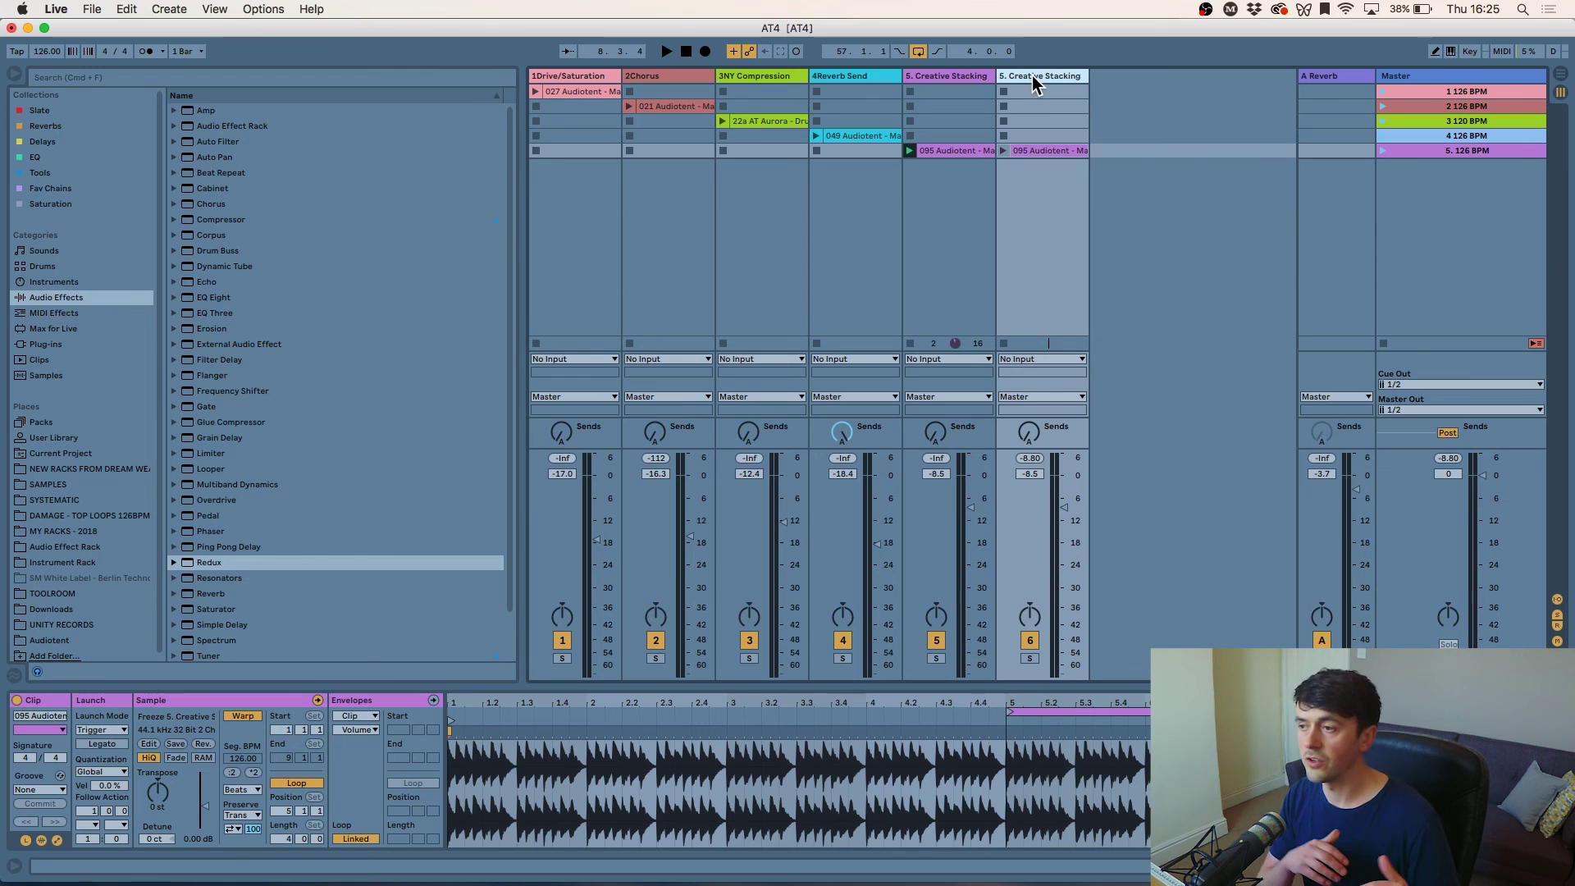
click(955, 76)
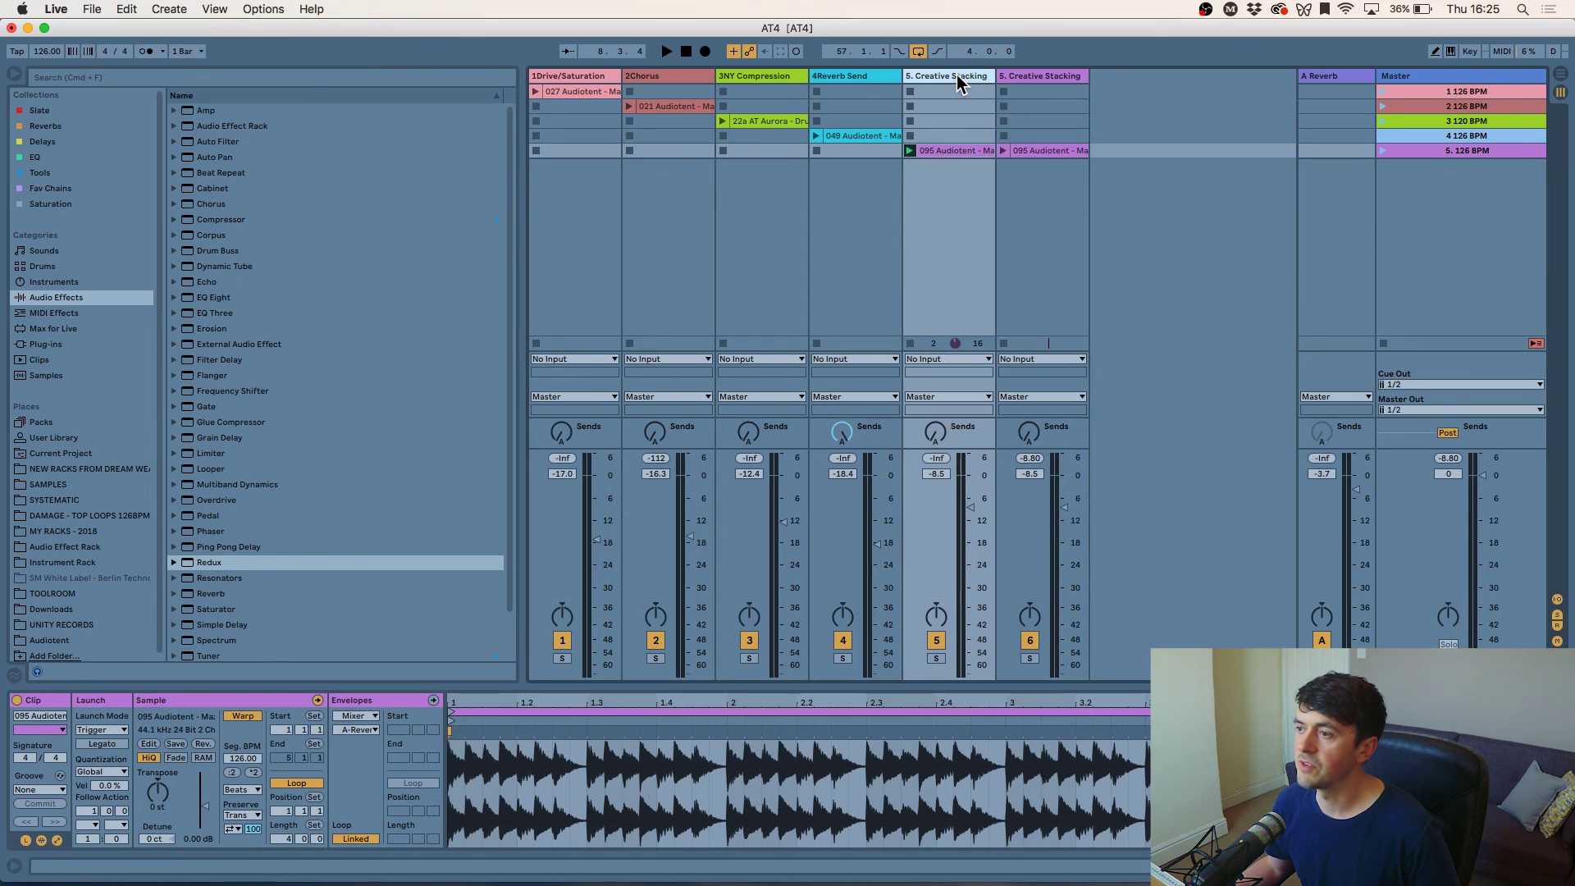
click(1011, 74)
click(958, 76)
click(1021, 75)
click(975, 77)
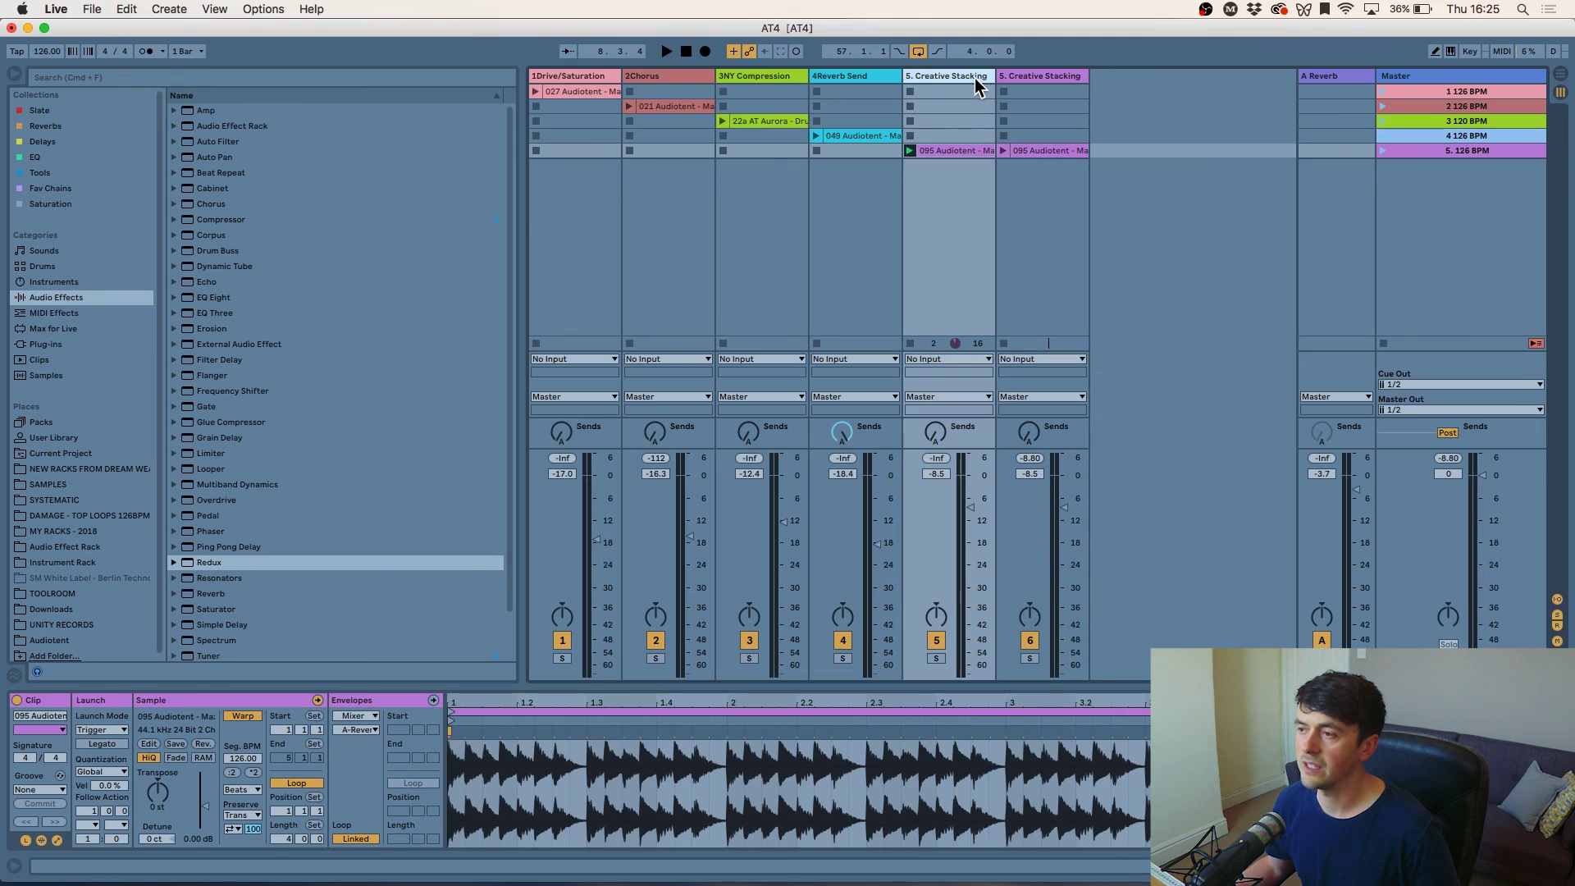
- Delete the flattened copy of the Creative Stacking track, hide the browser and clear the clip selection
click(1051, 77)
key(Delete)
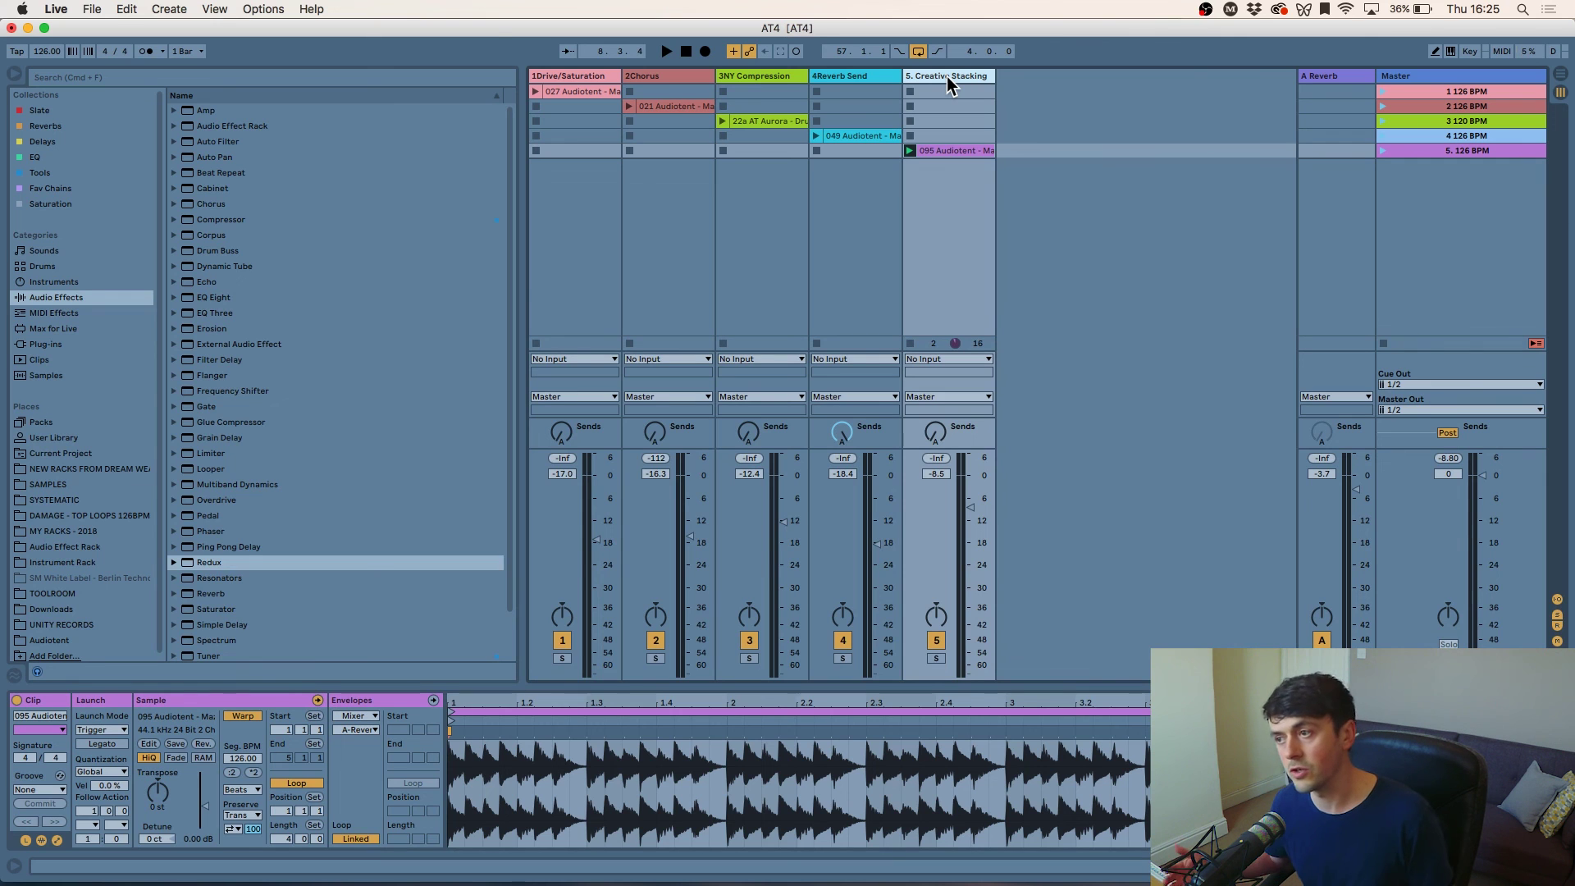
key(super+alt+b)
click(1191, 385)
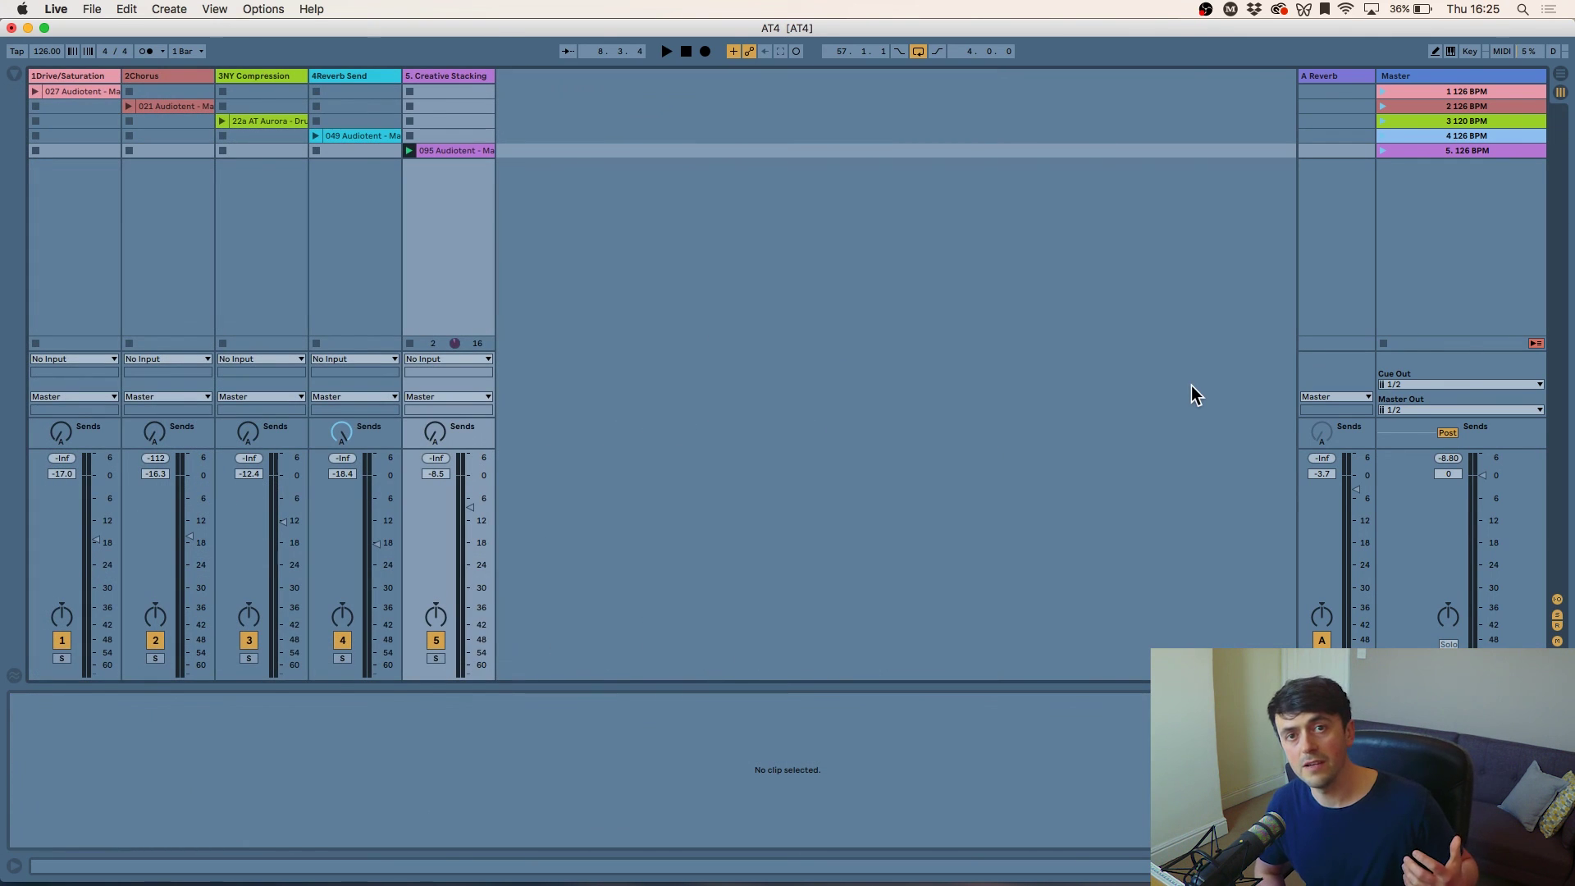